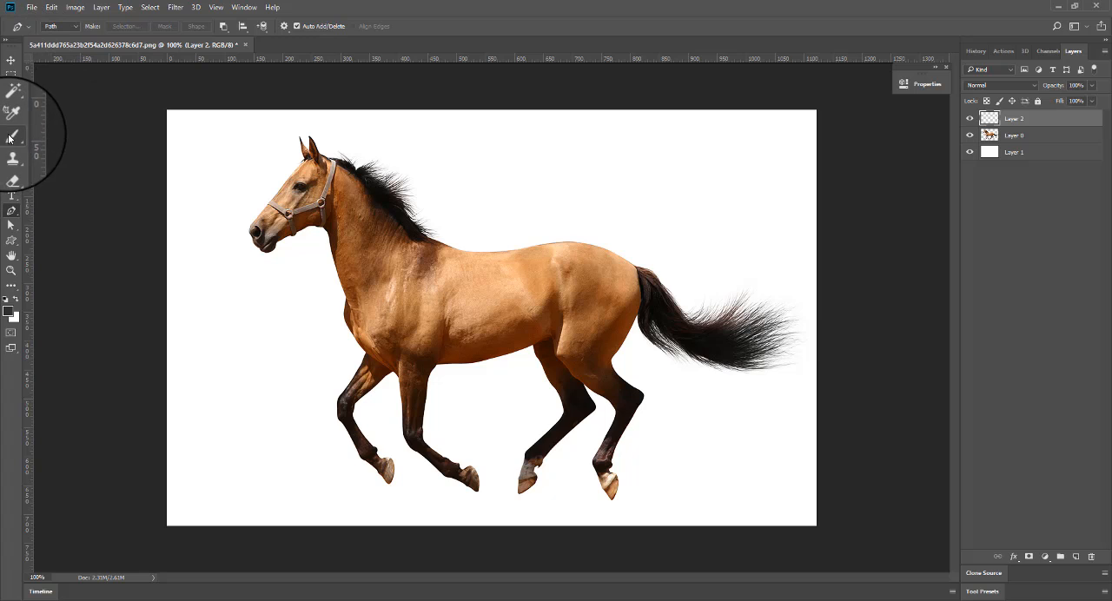
# Set up the Brush tool with a size of 4 px and 0% hardness.
pyautogui.click(10, 122)
pyautogui.click(61, 31)
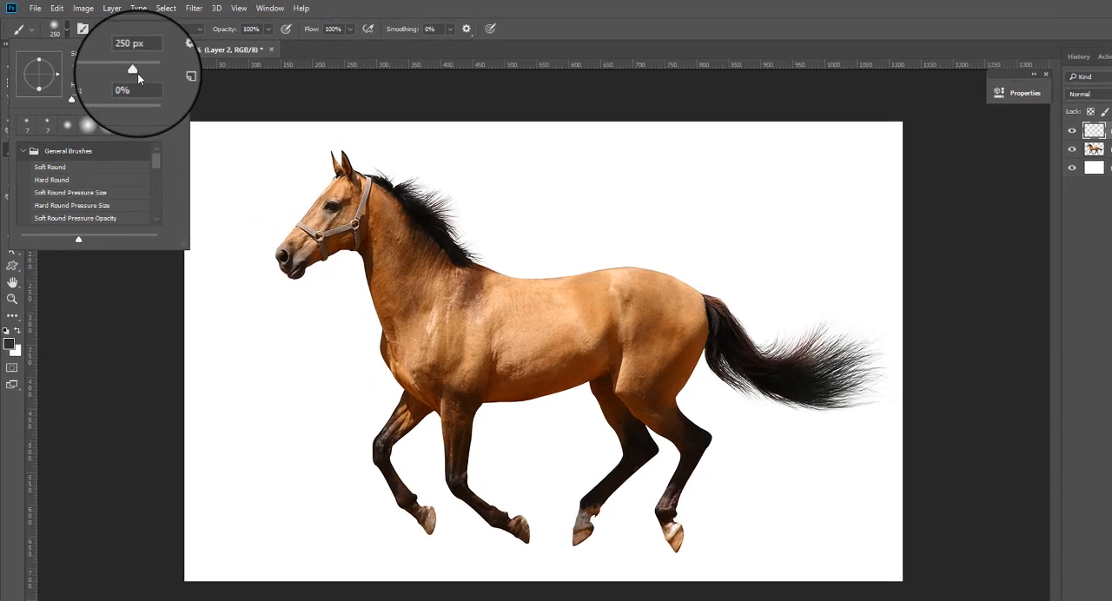
pyautogui.moveTo(123, 66); pyautogui.dragTo(66, 70)
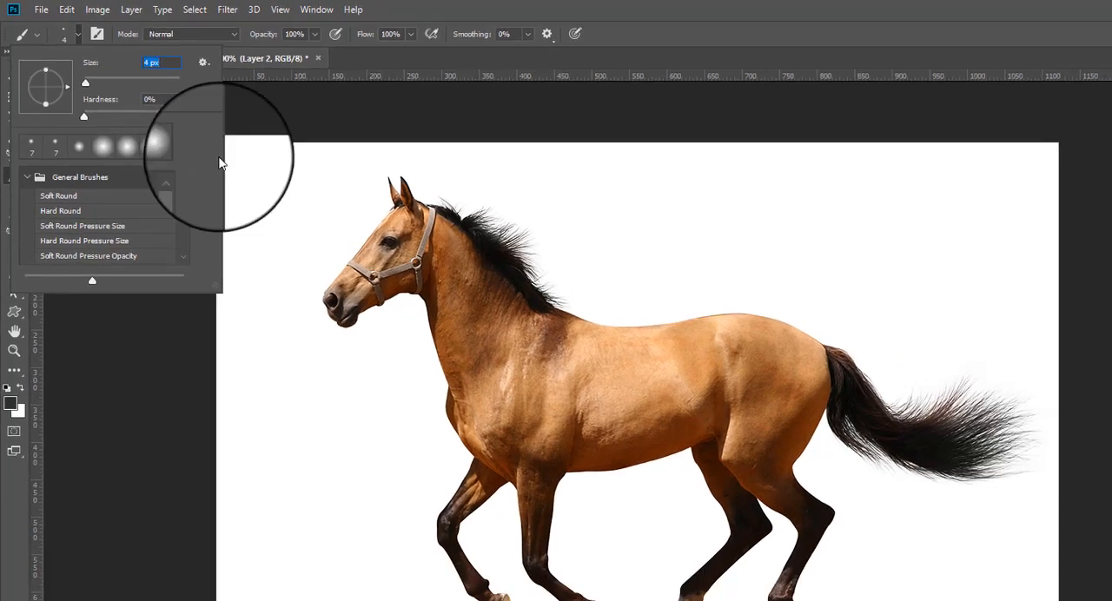
pyautogui.click(88, 38)
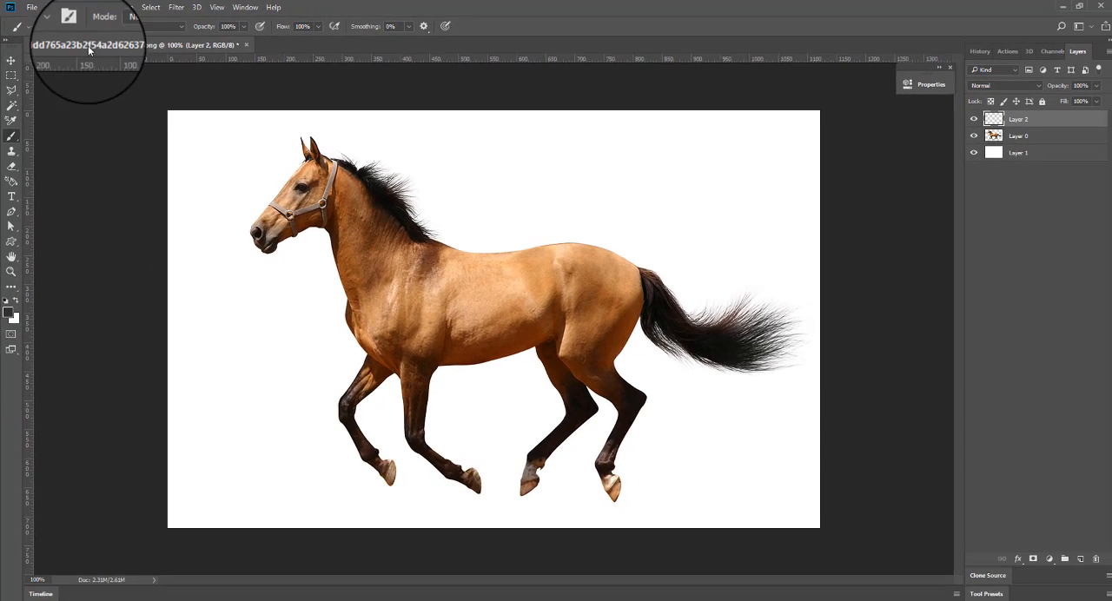
# Set the foreground colour to dark brown #120b09, sampled from the horse's hind leg.
pyautogui.click(9, 312)
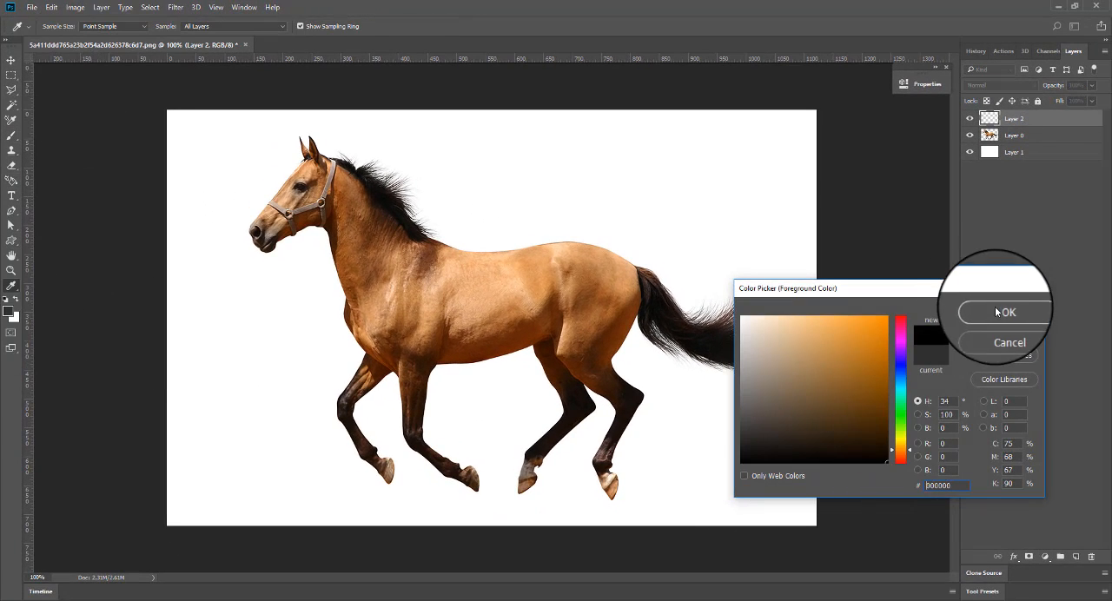
pyautogui.click(1003, 311)
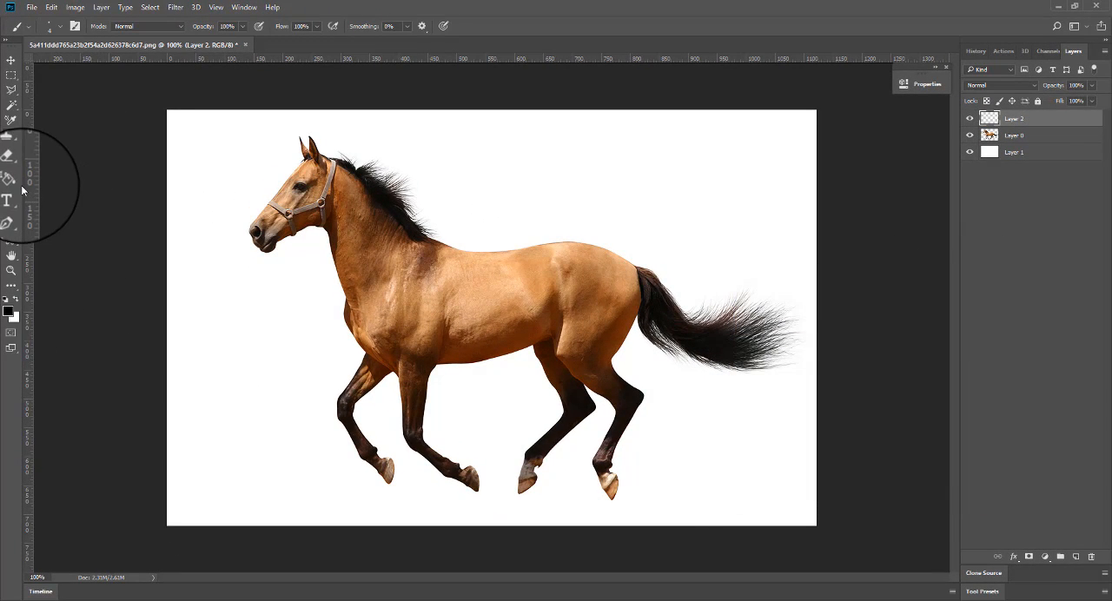
pyautogui.click(9, 311)
pyautogui.click(629, 405)
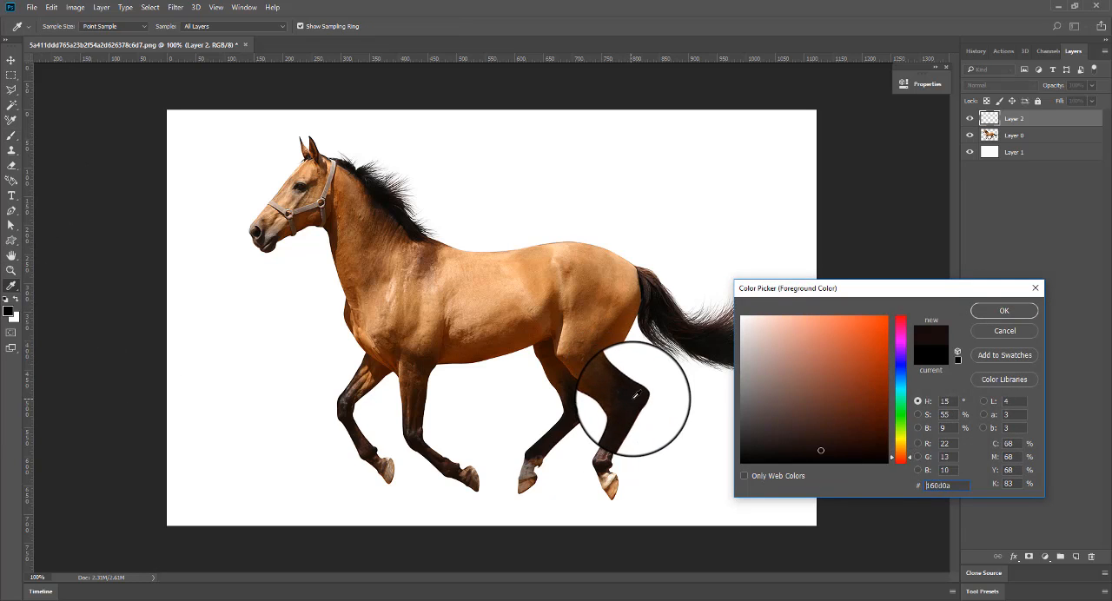
pyautogui.click(1003, 310)
# Start a Pen tool path under the horse's jaw and trace the throat and chest down to the leading front leg.
pyautogui.click(12, 210)
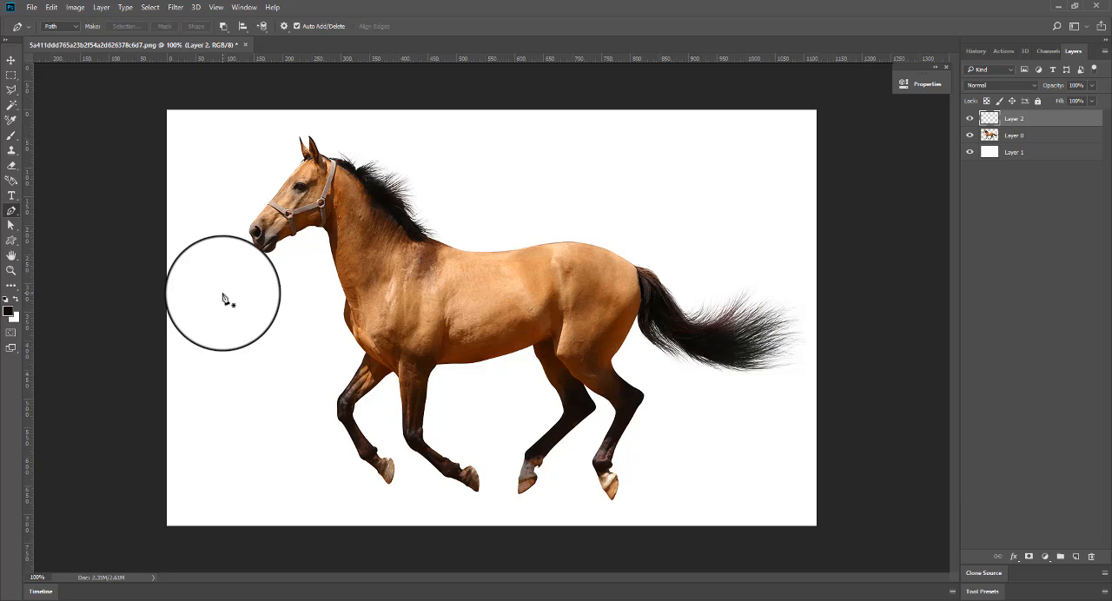
pyautogui.hotkey('ctrl', '+')
pyautogui.moveTo(367, 311); pyautogui.dragTo(533, 460)
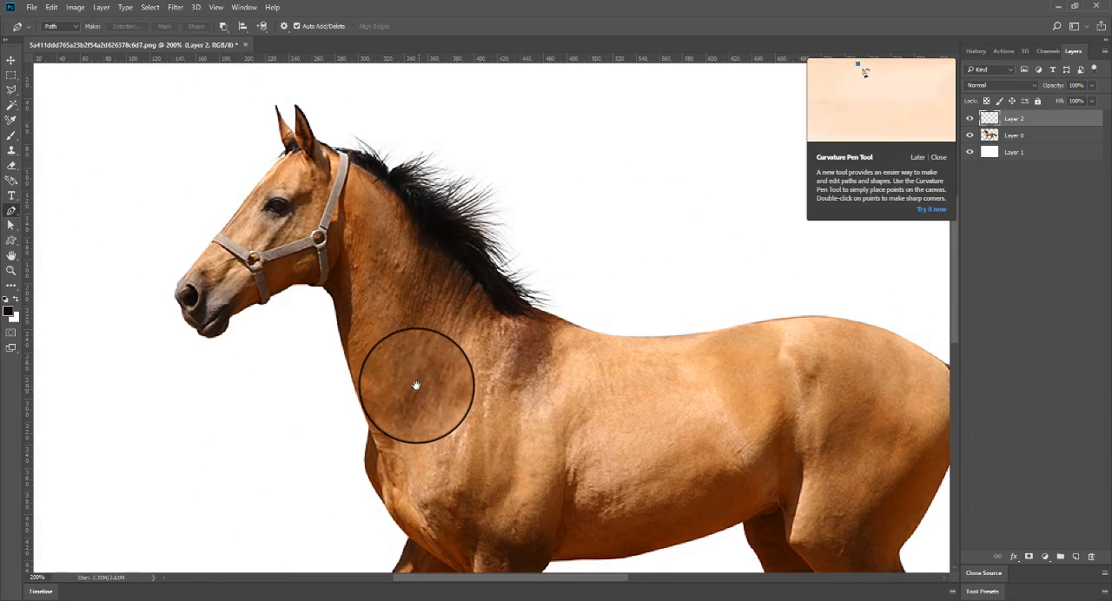
pyautogui.moveTo(415, 385); pyautogui.dragTo(375, 299)
pyautogui.click(292, 203)
pyautogui.click(302, 257)
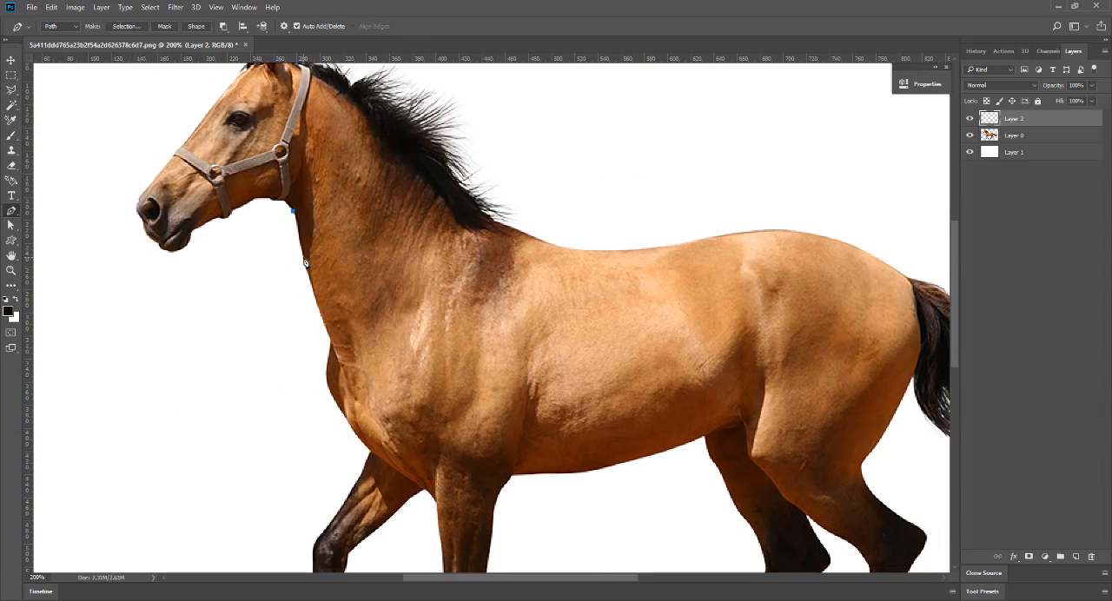
pyautogui.click(315, 314)
pyautogui.click(331, 341)
pyautogui.scroll(-2, 332, 345)
pyautogui.click(335, 351)
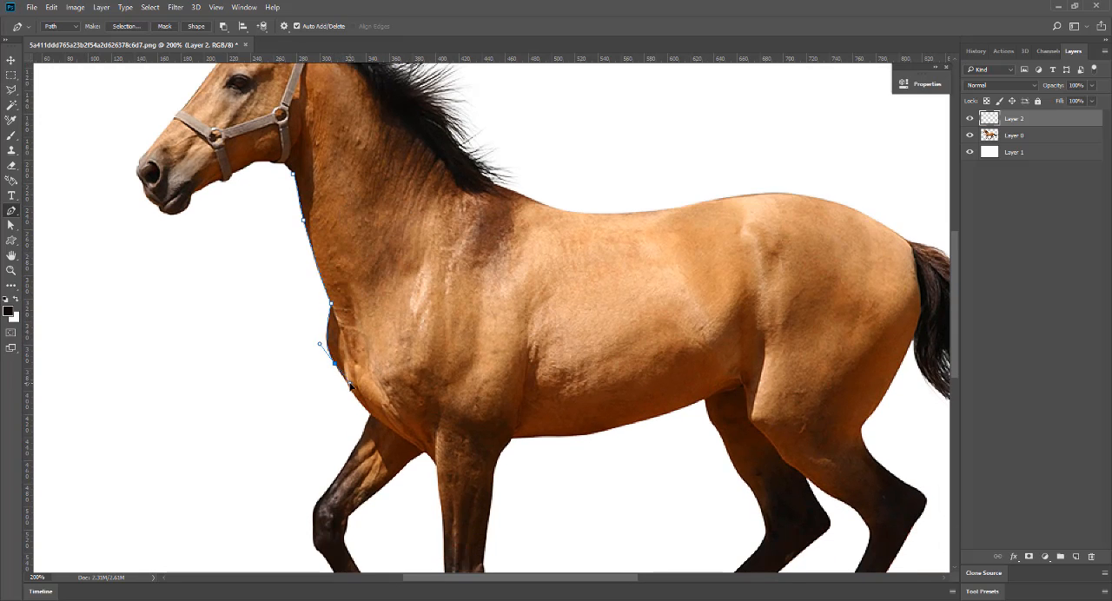
pyautogui.scroll(-2, 337, 360)
pyautogui.click(360, 346)
# Continue the path down the forward edge of the leading front leg to the tip of its hoof.
pyautogui.scroll(-2, 365, 334)
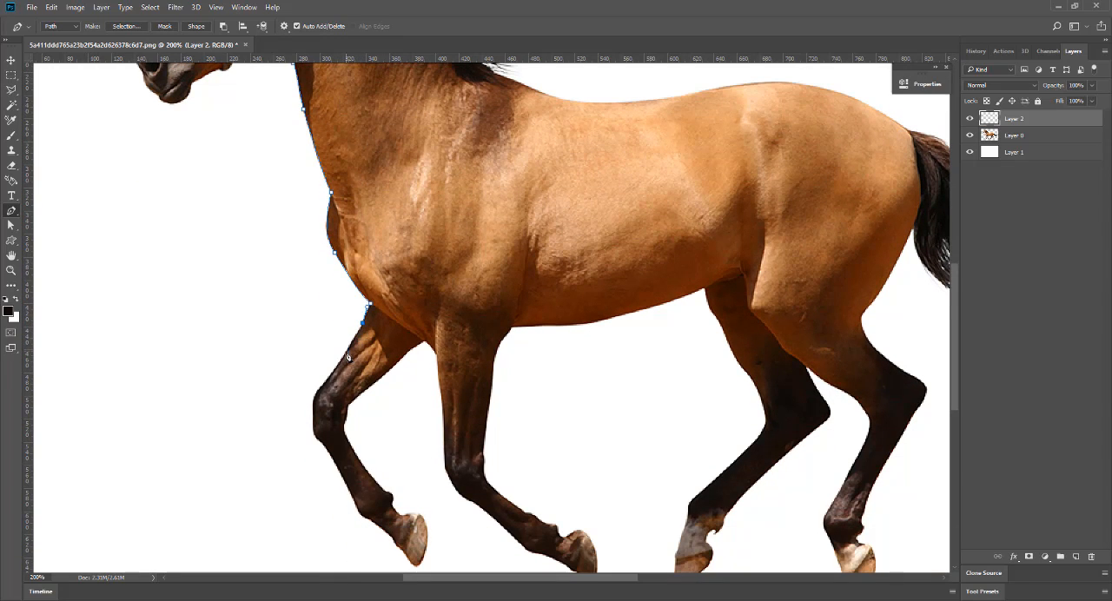
pyautogui.click(315, 434)
pyautogui.click(349, 493)
pyautogui.click(355, 504)
pyautogui.click(369, 519)
pyautogui.click(392, 537)
pyautogui.click(401, 550)
pyautogui.click(412, 562)
# Trace around the leading front hoof and up the back edge of that leg to the chest.
pyautogui.moveTo(420, 515); pyautogui.dragTo(406, 497)
pyautogui.keyDown('alt'); pyautogui.click(421, 515); pyautogui.keyUp('alt')
pyautogui.click(413, 514)
pyautogui.click(406, 513)
pyautogui.click(400, 514)
pyautogui.click(393, 506)
pyautogui.click(345, 423)
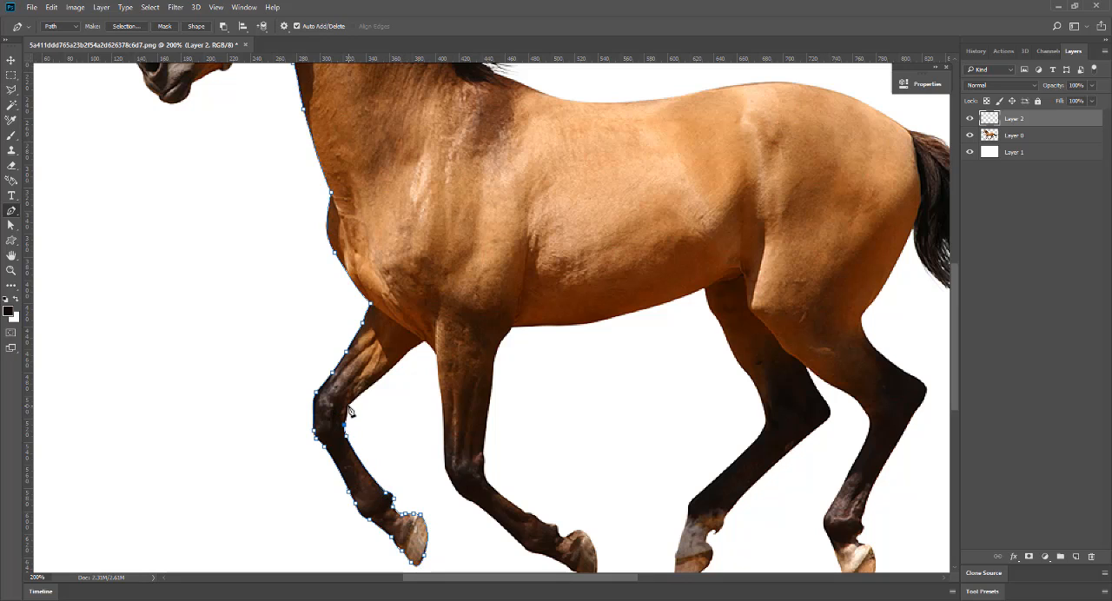
pyautogui.click(397, 363)
pyautogui.click(410, 351)
# Trace the forward edge of the second front leg down to the underside of its hoof.
pyautogui.click(445, 467)
pyautogui.click(513, 535)
pyautogui.click(523, 546)
pyautogui.click(540, 553)
pyautogui.click(562, 559)
pyautogui.moveTo(574, 566); pyautogui.dragTo(591, 428)
# Continue the path from the second front hoof up the back edge of the leg to the belly.
pyautogui.click(568, 467)
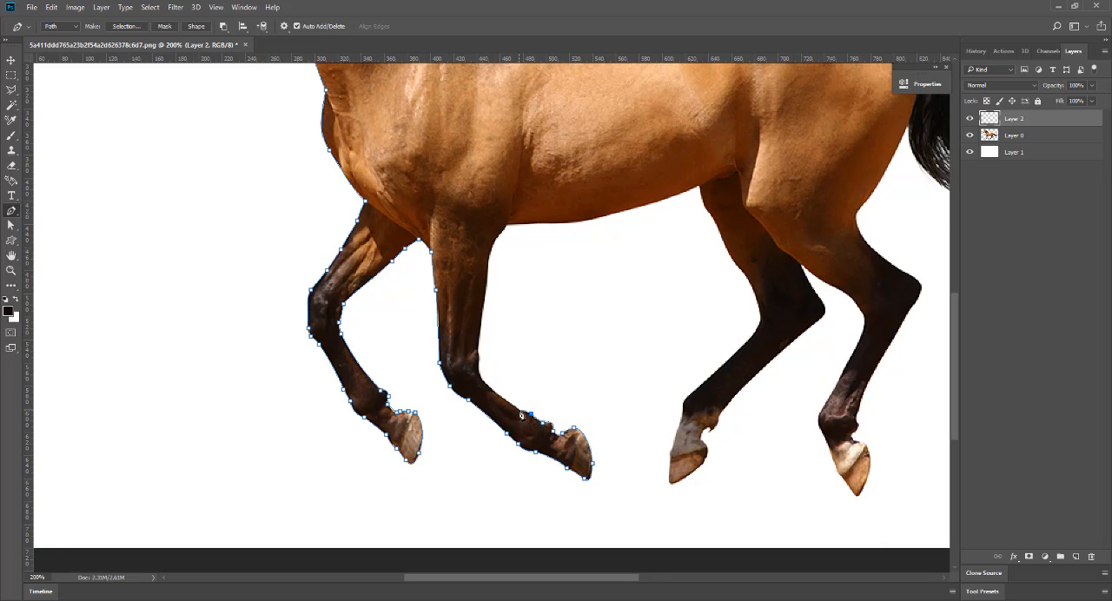
pyautogui.click(486, 382)
pyautogui.moveTo(478, 345); pyautogui.dragTo(481, 308)
pyautogui.click(484, 297)
pyautogui.moveTo(488, 262); pyautogui.dragTo(485, 248)
pyautogui.click(496, 237)
# Trace the belly line and the forward edge of the first hind leg down towards its fetlock.
pyautogui.click(582, 222)
pyautogui.click(698, 186)
pyautogui.click(729, 253)
pyautogui.click(743, 272)
pyautogui.click(762, 314)
pyautogui.click(752, 339)
pyautogui.click(704, 382)
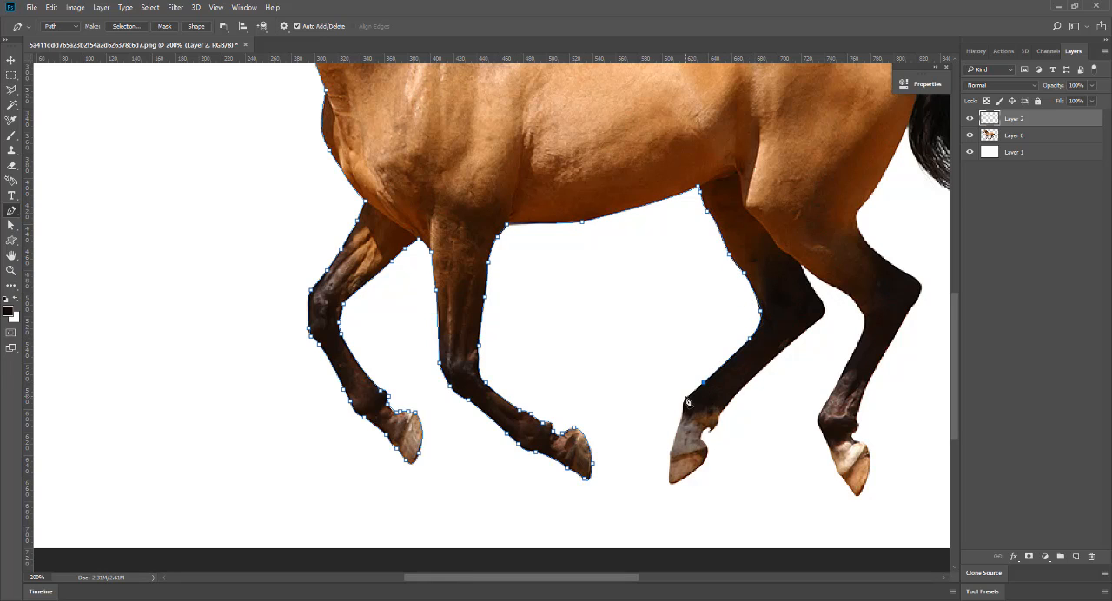
# Trace around the first hind hoof and up the back edge over the hock to where the hind legs meet.
pyautogui.click(707, 449)
pyautogui.moveTo(761, 369); pyautogui.dragTo(731, 319)
pyautogui.keyDown('alt'); pyautogui.click(761, 369); pyautogui.keyUp('alt')
pyautogui.scroll(1, 820, 321)
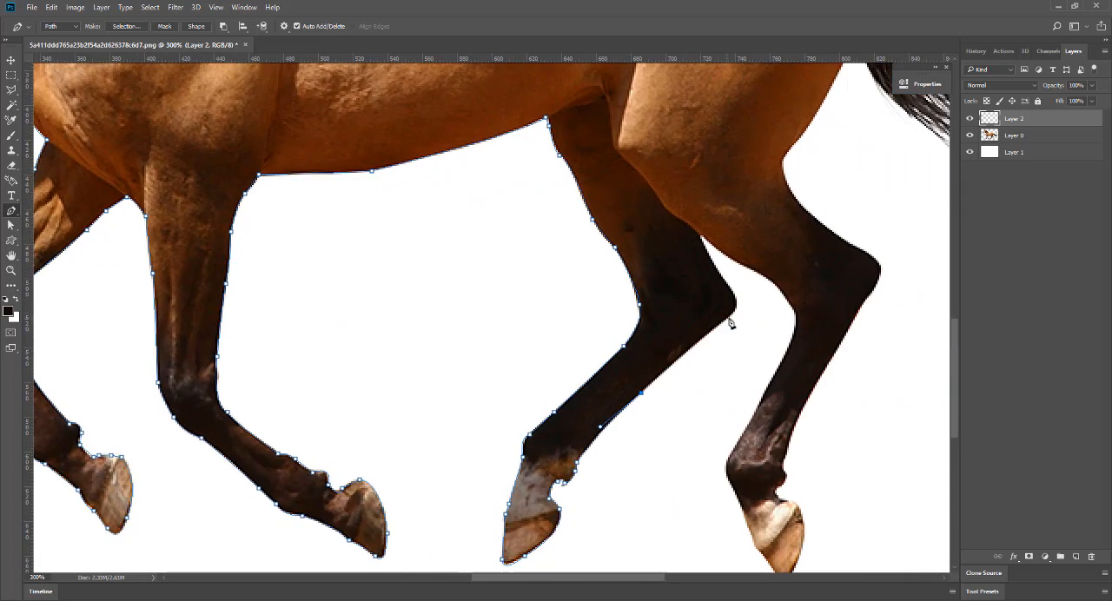
pyautogui.click(728, 317)
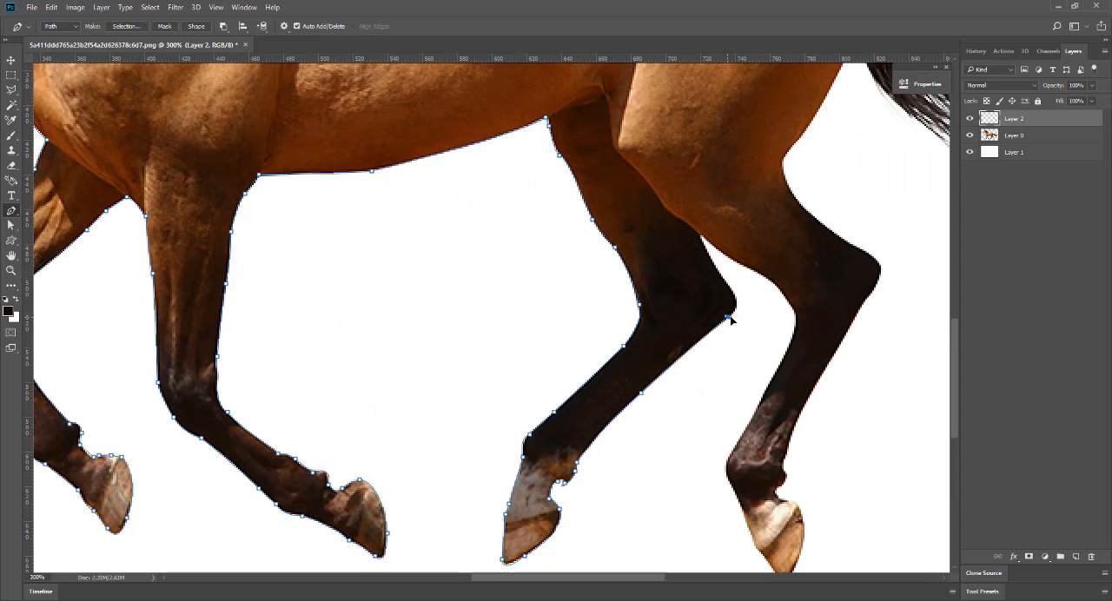
pyautogui.moveTo(702, 238); pyautogui.dragTo(687, 202)
pyautogui.keyDown('alt'); pyautogui.click(700, 236); pyautogui.keyUp('alt')
# Trace the forward edge of the rearmost hind leg from the leg junction down to the top of its hoof.
pyautogui.moveTo(764, 275); pyautogui.dragTo(761, 391)
pyautogui.keyDown('alt'); pyautogui.click(765, 275); pyautogui.keyUp('alt')
pyautogui.keyDown('alt'); pyautogui.click(785, 299); pyautogui.keyUp('alt')
pyautogui.keyDown('alt'); pyautogui.click(792, 333); pyautogui.keyUp('alt')
pyautogui.keyDown('alt'); pyautogui.click(773, 377); pyautogui.keyUp('alt')
pyautogui.click(751, 423)
pyautogui.moveTo(729, 483); pyautogui.dragTo(751, 529)
pyautogui.keyDown('alt'); pyautogui.click(729, 483); pyautogui.keyUp('alt')
pyautogui.keyDown('alt'); pyautogui.click(743, 513); pyautogui.keyUp('alt')
pyautogui.scroll(-2, 747, 516)
pyautogui.click(753, 435)
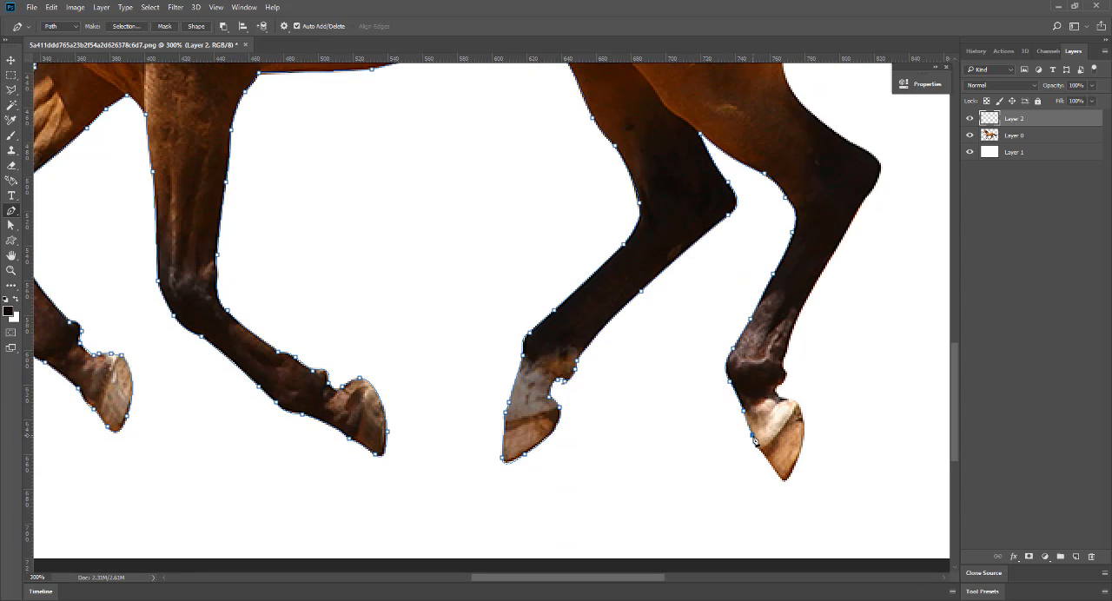
# Trace around the rearmost hoof, from its front edge over the tip to the back of the pastern.
pyautogui.click(775, 470)
pyautogui.click(784, 480)
pyautogui.moveTo(795, 463); pyautogui.dragTo(758, 399)
pyautogui.keyDown('alt'); pyautogui.click(796, 463); pyautogui.keyUp('alt')
pyautogui.keyDown('alt'); pyautogui.click(802, 414); pyautogui.keyUp('alt')
pyautogui.keyDown('alt'); pyautogui.click(780, 397); pyautogui.keyUp('alt')
# Trace the back edge of the rearmost hind leg over the hock and thigh up to the tail.
pyautogui.moveTo(799, 312); pyautogui.dragTo(818, 271)
pyautogui.keyDown('alt'); pyautogui.click(799, 313); pyautogui.keyUp('alt')
pyautogui.moveTo(865, 209); pyautogui.dragTo(728, 458)
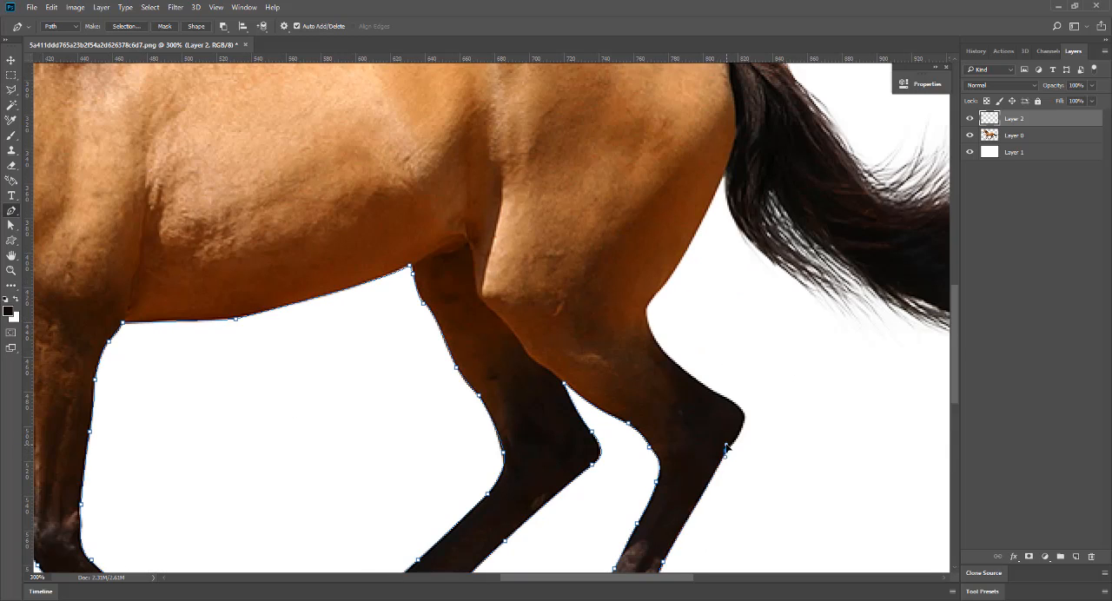
pyautogui.click(732, 401)
pyautogui.click(686, 371)
pyautogui.click(649, 328)
pyautogui.click(651, 300)
pyautogui.moveTo(652, 299); pyautogui.dragTo(665, 285)
pyautogui.moveTo(723, 178); pyautogui.dragTo(738, 127)
pyautogui.keyDown('alt'); pyautogui.click(723, 176); pyautogui.keyUp('alt')
# Continue the path down the tail's inner edge, zigzagging around the loose hair strands on its underside.
pyautogui.moveTo(737, 226); pyautogui.dragTo(808, 292)
pyautogui.click(846, 297)
pyautogui.click(850, 312)
pyautogui.click(866, 309)
pyautogui.click(848, 287)
pyautogui.click(831, 264)
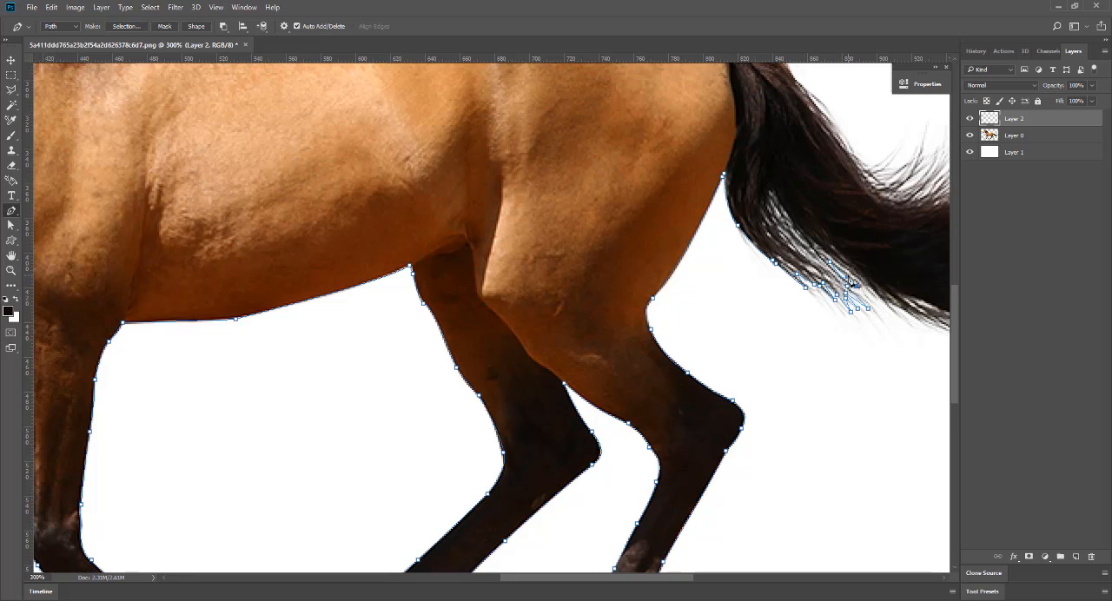
pyautogui.click(873, 300)
pyautogui.click(892, 314)
# Trace the remaining underside of the tail, following its fine strands to the lower edge near the tip.
pyautogui.moveTo(893, 313); pyautogui.dragTo(528, 325)
pyautogui.click(524, 317)
pyautogui.click(554, 336)
pyautogui.click(606, 354)
pyautogui.click(575, 337)
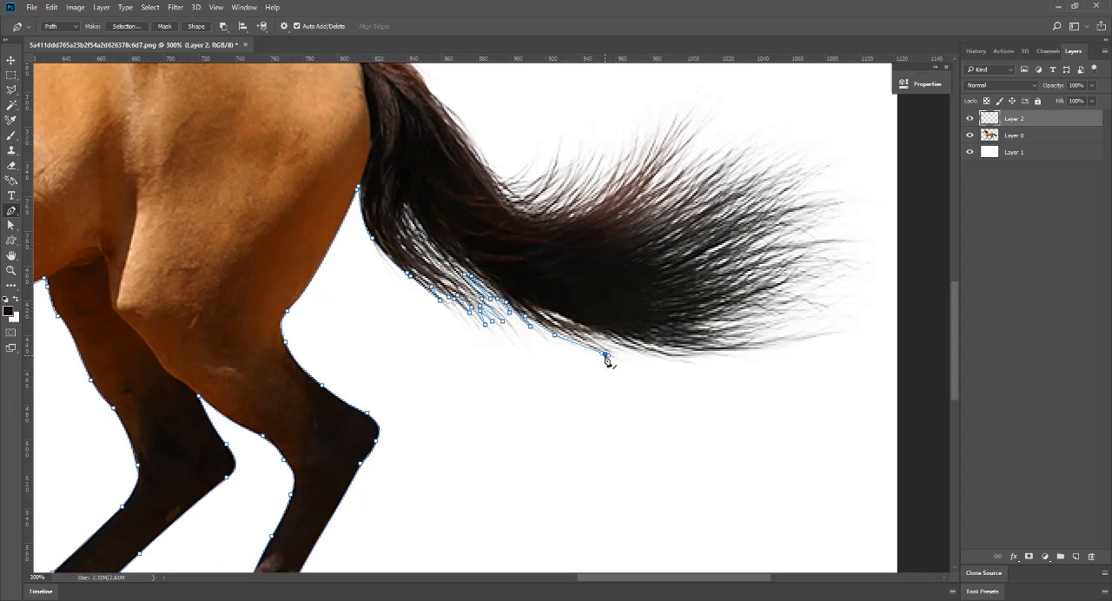
pyautogui.click(609, 350)
pyautogui.click(588, 335)
pyautogui.click(629, 349)
pyautogui.click(699, 356)
# Zigzag the path in and out around the hair strands on the lower part of the tail tip.
pyautogui.click(717, 338)
pyautogui.click(777, 323)
pyautogui.click(727, 331)
pyautogui.click(769, 318)
pyautogui.click(710, 325)
pyautogui.click(751, 315)
pyautogui.click(787, 308)
pyautogui.click(733, 311)
pyautogui.click(752, 297)
pyautogui.click(790, 277)
pyautogui.click(766, 285)
pyautogui.click(801, 257)
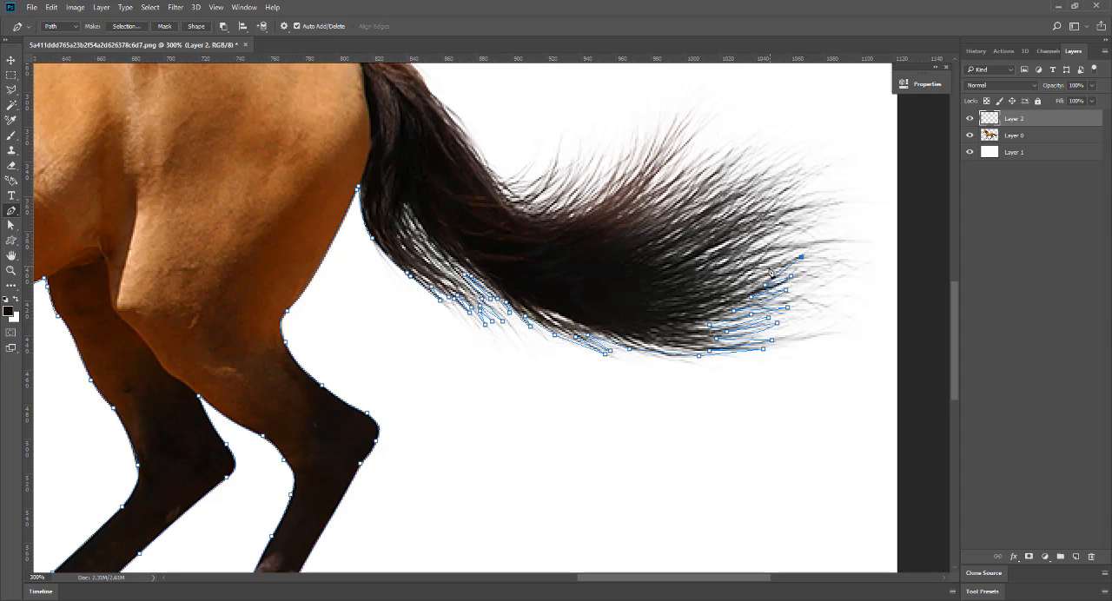
# Trace the strands at the middle of the tail tip out to its farthest hairs.
pyautogui.click(805, 236)
pyautogui.click(765, 255)
pyautogui.click(806, 219)
pyautogui.click(753, 247)
pyautogui.click(796, 217)
pyautogui.click(779, 221)
pyautogui.click(832, 202)
pyautogui.moveTo(818, 201); pyautogui.dragTo(816, 161)
pyautogui.hotkey('ctrl', 'z')
# Follow the separate hair strands along the upper corner of the tail tip with zigzag path points.
pyautogui.click(781, 207)
pyautogui.click(809, 182)
pyautogui.click(759, 208)
pyautogui.click(770, 206)
pyautogui.keyDown('alt'); pyautogui.click(804, 175); pyautogui.keyUp('alt')
pyautogui.click(759, 199)
pyautogui.click(794, 173)
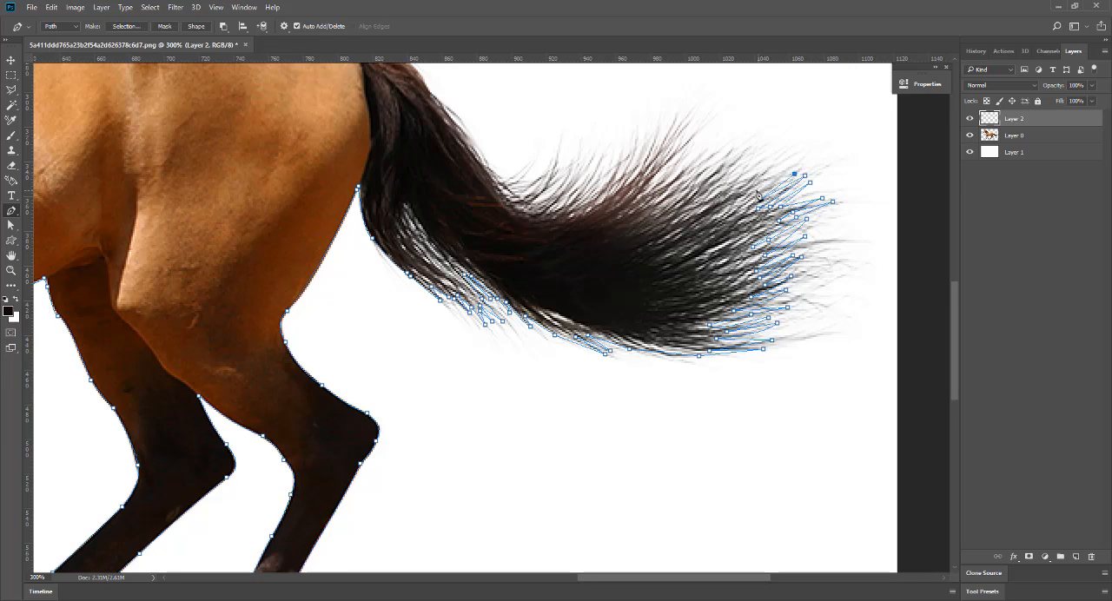
pyautogui.click(754, 191)
pyautogui.click(784, 163)
pyautogui.click(748, 190)
pyautogui.click(773, 162)
# Continue the zigzag path along the tail's upper edge, from the tip corner towards the tallest reddish tuft.
pyautogui.click(763, 160)
pyautogui.click(709, 196)
pyautogui.click(736, 158)
pyautogui.click(742, 148)
pyautogui.click(703, 187)
pyautogui.click(731, 148)
pyautogui.click(697, 182)
pyautogui.click(706, 150)
pyautogui.click(662, 186)
# Zigzag the path in and out around the hairs of the tallest reddish tuft on the tail's upper edge.
pyautogui.click(652, 184)
pyautogui.click(671, 158)
pyautogui.click(689, 135)
pyautogui.click(653, 165)
pyautogui.click(681, 125)
pyautogui.click(686, 113)
pyautogui.click(658, 152)
pyautogui.click(674, 114)
pyautogui.click(646, 158)
pyautogui.click(662, 123)
pyautogui.click(622, 174)
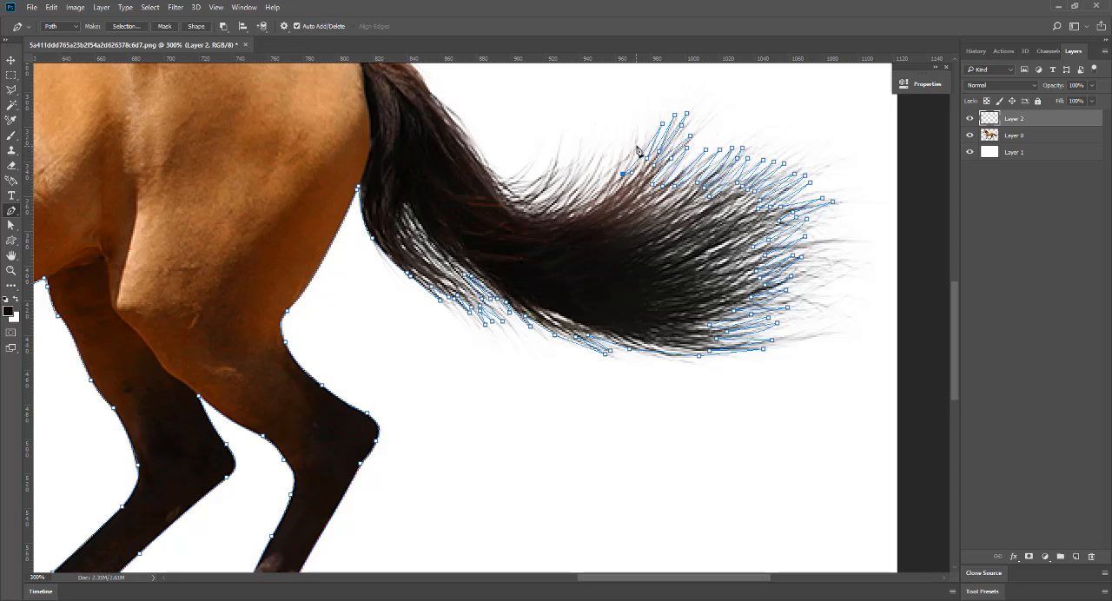
# Follow the shorter strands between the reddish tuft and the tail's inner bend with zigzag path points.
pyautogui.click(635, 135)
pyautogui.click(602, 186)
pyautogui.click(587, 198)
pyautogui.click(615, 160)
pyautogui.click(571, 196)
pyautogui.click(603, 152)
pyautogui.click(557, 198)
pyautogui.click(587, 151)
pyautogui.click(542, 200)
pyautogui.click(568, 158)
pyautogui.click(551, 156)
pyautogui.click(525, 200)
pyautogui.click(528, 170)
# Continue the path along the smooth upper edge of the tail to where it joins the rump.
pyautogui.click(476, 149)
pyautogui.click(445, 108)
pyautogui.moveTo(444, 104); pyautogui.dragTo(613, 278)
pyautogui.click(575, 265)
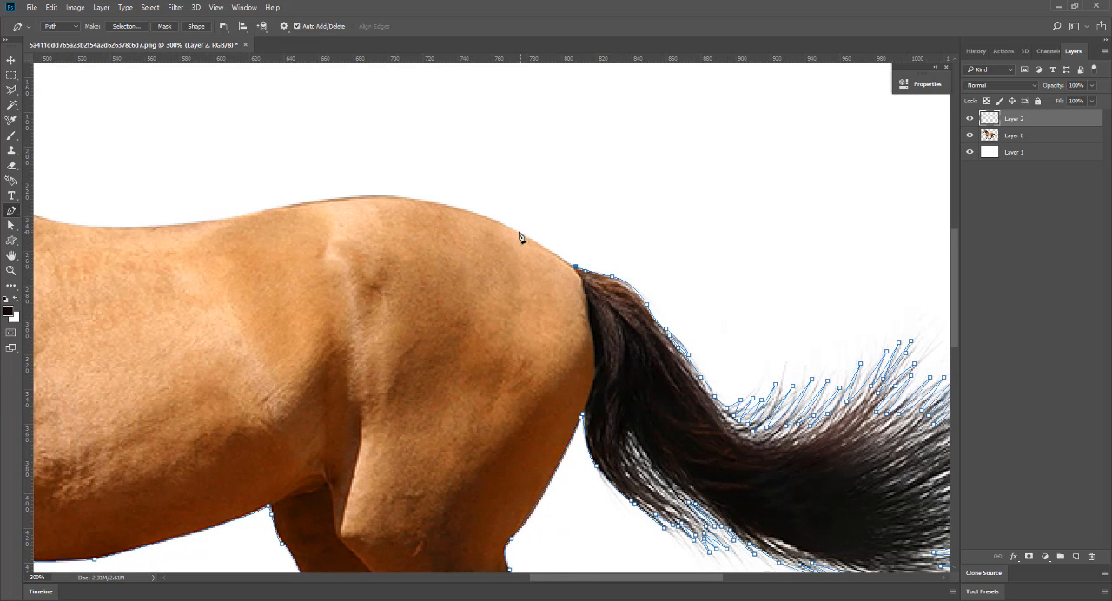
# Trace the horse's topline with curved path segments from the rump across the back to the withers.
pyautogui.click(514, 229)
pyautogui.moveTo(420, 200); pyautogui.dragTo(378, 197)
pyautogui.moveTo(371, 217); pyautogui.dragTo(675, 236)
pyautogui.moveTo(604, 221); pyautogui.dragTo(547, 235)
pyautogui.click(542, 233)
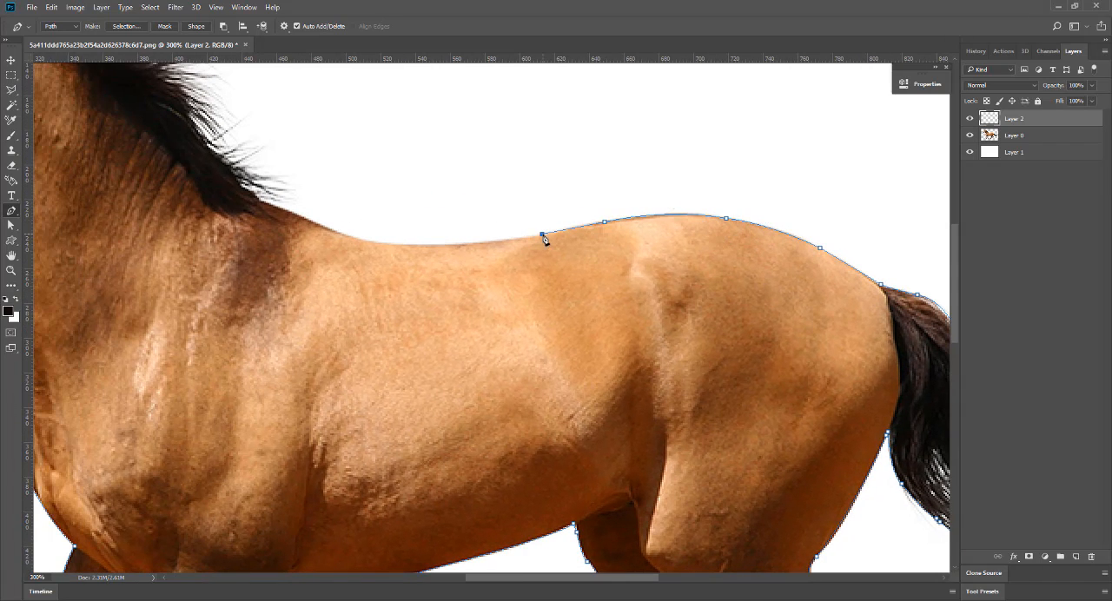
pyautogui.moveTo(406, 244); pyautogui.dragTo(332, 239)
pyautogui.keyDown('alt'); pyautogui.click(407, 244); pyautogui.keyUp('alt')
pyautogui.moveTo(332, 228); pyautogui.dragTo(301, 210)
pyautogui.keyDown('alt'); pyautogui.click(332, 228); pyautogui.keyUp('alt')
# Zigzag the path around the lowest mane hairs, starting at the withers and working up the neck.
pyautogui.moveTo(264, 206); pyautogui.dragTo(482, 285)
pyautogui.click(531, 289)
pyautogui.click(501, 270)
pyautogui.click(527, 274)
pyautogui.click(497, 264)
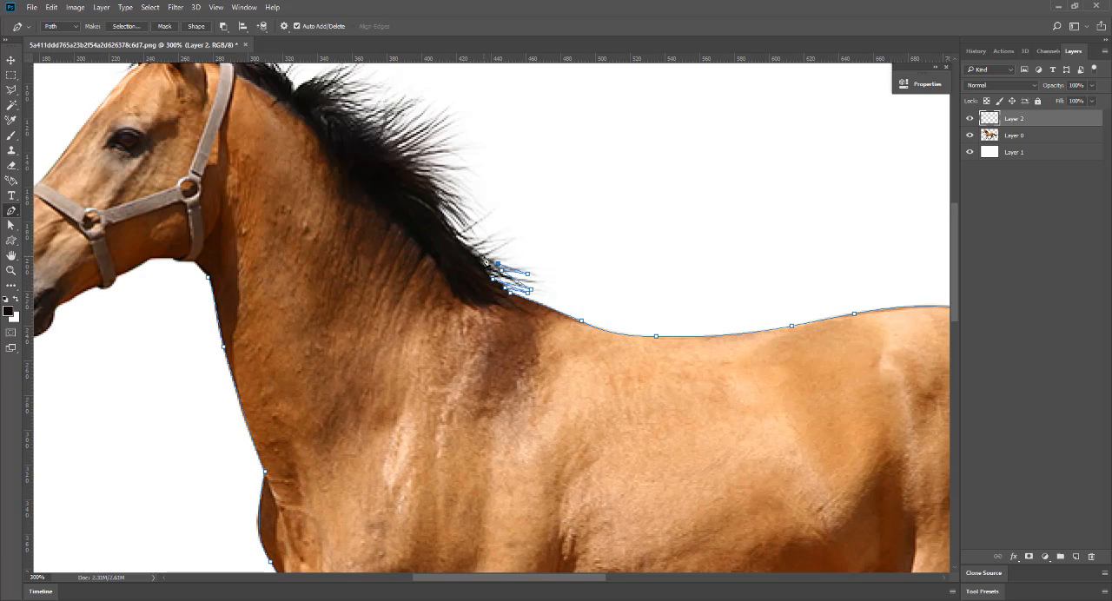
pyautogui.click(496, 238)
pyautogui.click(473, 237)
pyautogui.click(484, 220)
pyautogui.click(471, 218)
pyautogui.click(471, 211)
pyautogui.click(471, 202)
# Follow the individual hair strands along the middle of the mane with zigzag path points.
pyautogui.click(452, 196)
pyautogui.click(433, 183)
pyautogui.click(425, 173)
pyautogui.click(460, 182)
pyautogui.click(461, 173)
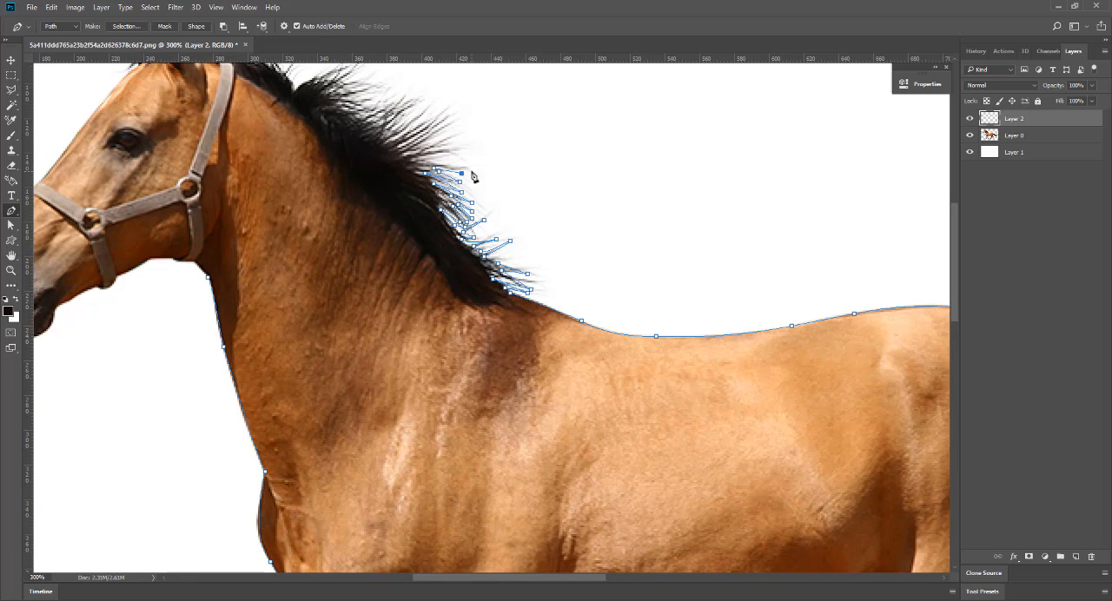
pyautogui.click(472, 170)
pyautogui.click(444, 158)
pyautogui.click(455, 154)
pyautogui.click(463, 147)
# Continue the zigzag path around the long strands on the rounded upper part of the mane.
pyautogui.click(456, 137)
pyautogui.click(449, 127)
pyautogui.click(441, 111)
pyautogui.click(388, 138)
pyautogui.click(428, 105)
pyautogui.click(413, 102)
pyautogui.click(408, 96)
pyautogui.click(394, 96)
# Trace the spiky strands of the mane's top tuft with zigzag path points.
pyautogui.moveTo(341, 97); pyautogui.dragTo(426, 347)
pyautogui.click(462, 338)
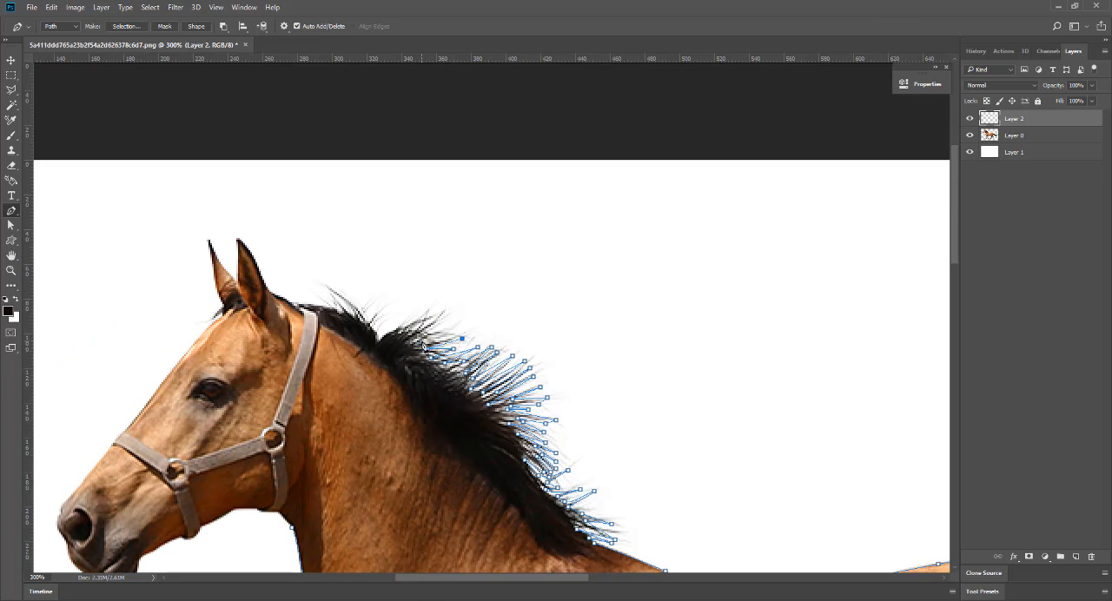
pyautogui.click(422, 341)
pyautogui.click(455, 333)
pyautogui.click(422, 327)
pyautogui.click(447, 314)
pyautogui.click(418, 325)
pyautogui.click(429, 312)
pyautogui.click(413, 327)
pyautogui.click(422, 313)
# Follow the loose hairs in front of the top tuft and along the crest to the base of the ear.
pyautogui.click(379, 313)
pyautogui.click(370, 326)
pyautogui.click(374, 306)
pyautogui.click(363, 313)
pyautogui.click(323, 283)
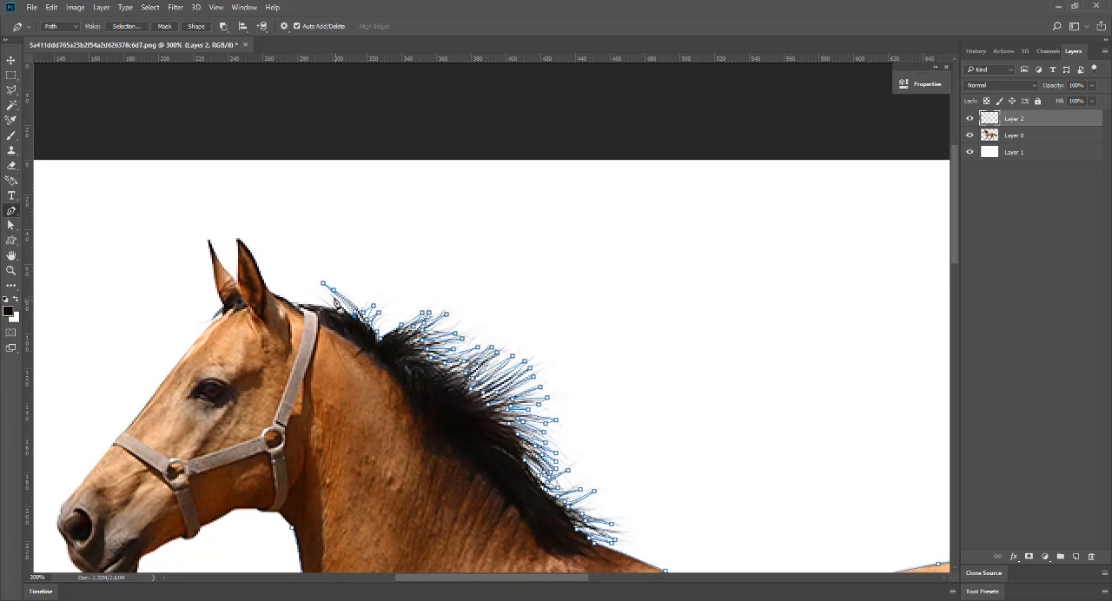
pyautogui.click(323, 299)
pyautogui.click(310, 303)
pyautogui.click(291, 302)
# Outline both of the horse's ears with path points at their tips and the notch between them.
pyautogui.moveTo(238, 238); pyautogui.dragTo(198, 216)
pyautogui.keyDown('alt'); pyautogui.click(238, 238); pyautogui.keyUp('alt')
pyautogui.click(236, 279)
pyautogui.click(231, 274)
pyautogui.keyDown('alt'); pyautogui.click(209, 238); pyautogui.keyUp('alt')
# Trace the face profile from the forehead down the nose and around the muzzle to the mouth.
pyautogui.click(167, 375)
pyautogui.click(128, 424)
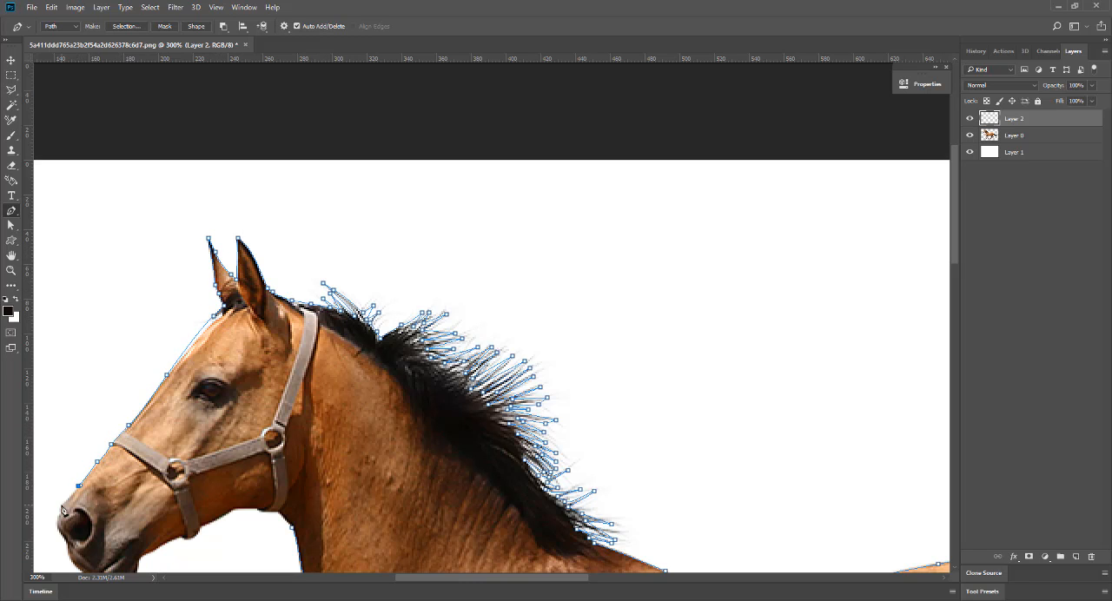
pyautogui.moveTo(129, 500); pyautogui.dragTo(281, 367)
pyautogui.click(209, 394)
pyautogui.click(218, 410)
pyautogui.click(227, 430)
pyautogui.click(243, 442)
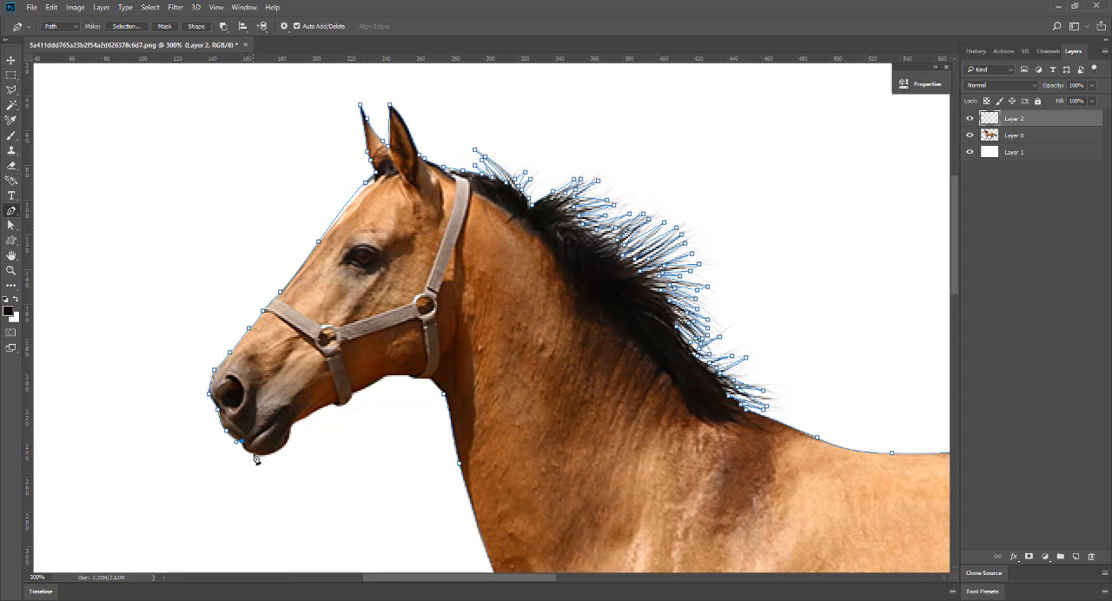
# Curve the path around the lower lip and chin to the start of the jaw.
pyautogui.keyDown('alt'); pyautogui.click(253, 453); pyautogui.keyUp('alt')
pyautogui.moveTo(253, 452); pyautogui.dragTo(294, 438)
pyautogui.keyDown('alt'); pyautogui.click(280, 447); pyautogui.keyUp('alt')
pyautogui.moveTo(291, 425); pyautogui.dragTo(293, 403)
pyautogui.keyDown('alt'); pyautogui.click(291, 425); pyautogui.keyUp('alt')
pyautogui.moveTo(303, 419); pyautogui.dragTo(305, 419)
# Follow the underside of the jaw to the throat and close the path at its starting point.
pyautogui.click(356, 398)
pyautogui.click(384, 378)
pyautogui.click(408, 376)
pyautogui.click(430, 378)
pyautogui.click(443, 394)
# Stroke the finished horse path on Layer 2 with the Brush, without simulated pressure, and dismiss the path.
pyautogui.hotkey('ctrl', '-')
pyautogui.hotkey('ctrl', '-')
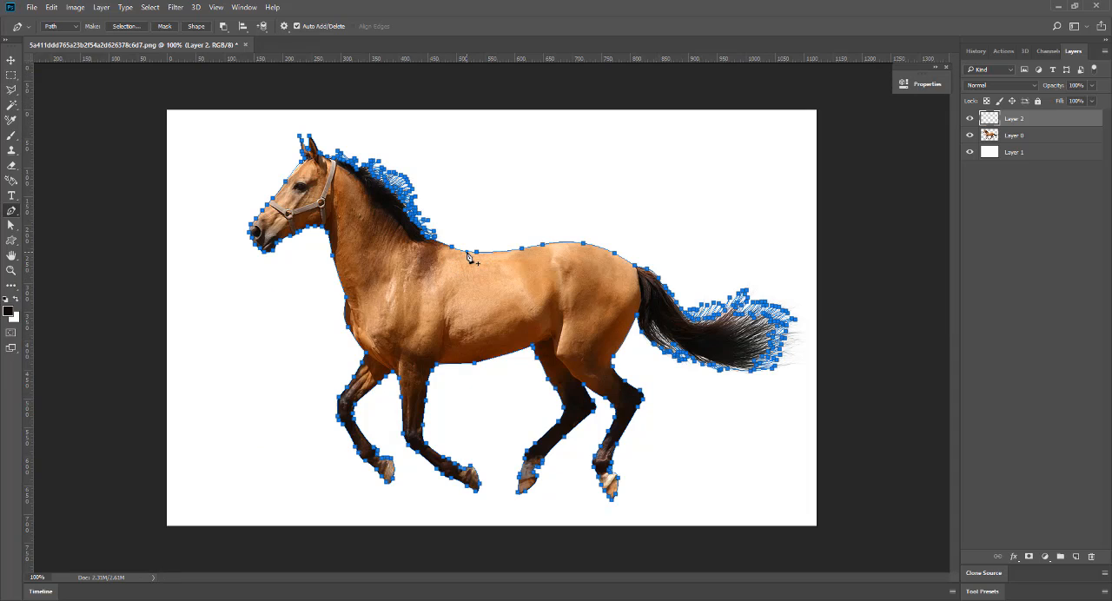
pyautogui.rightClick(469, 258)
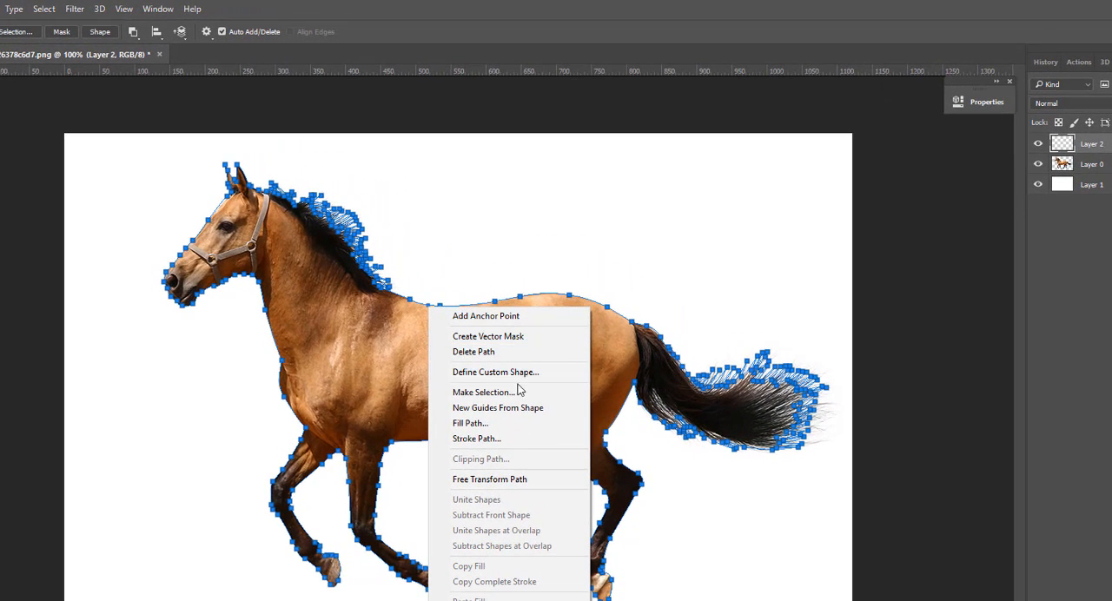
pyautogui.click(508, 441)
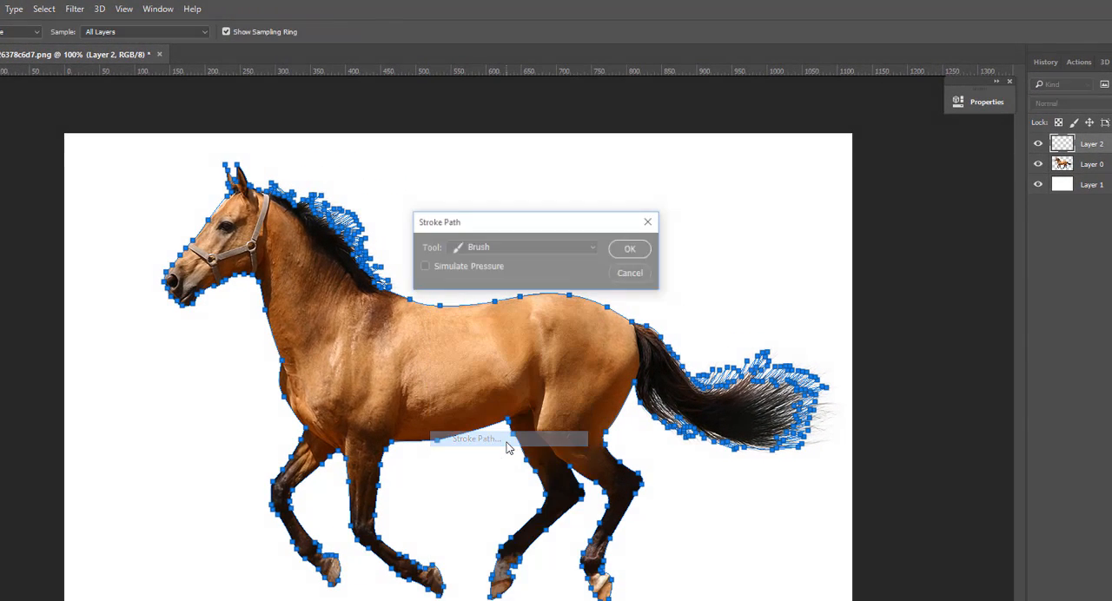
pyautogui.click(632, 249)
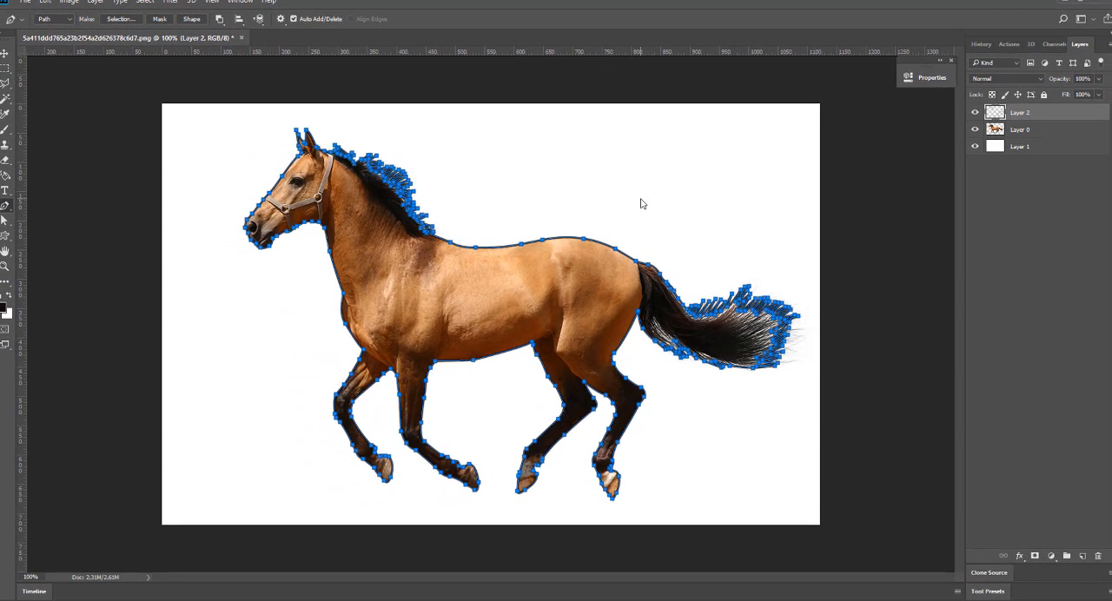
pyautogui.press('Return')
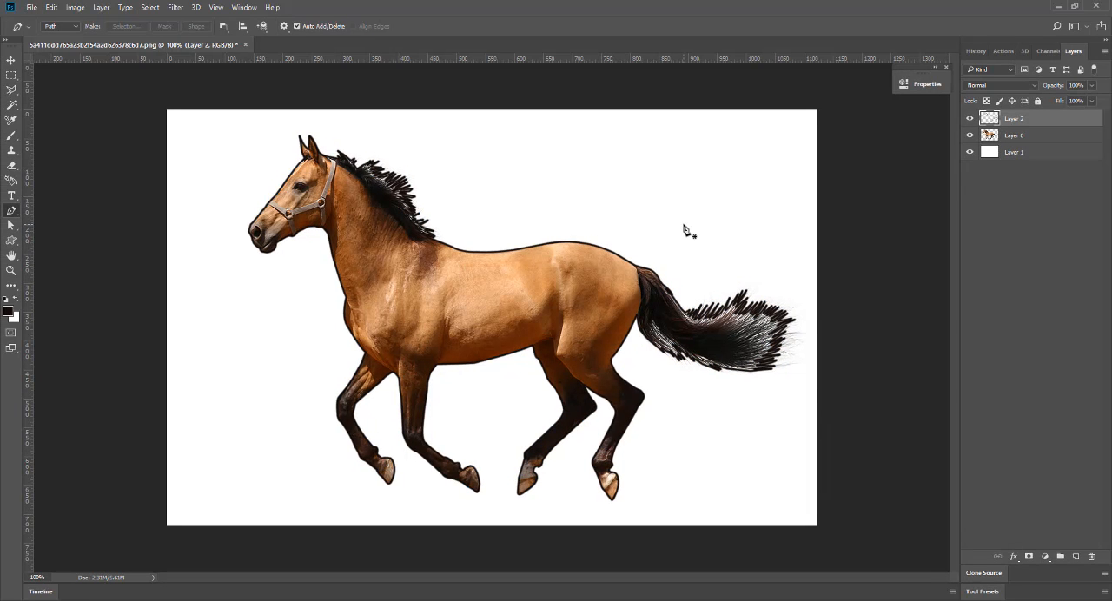
# Set the brush size to 2 px for the inner detail lines.
pyautogui.hotkey('ctrl', '+')
pyautogui.scroll(-3, 613, 460)
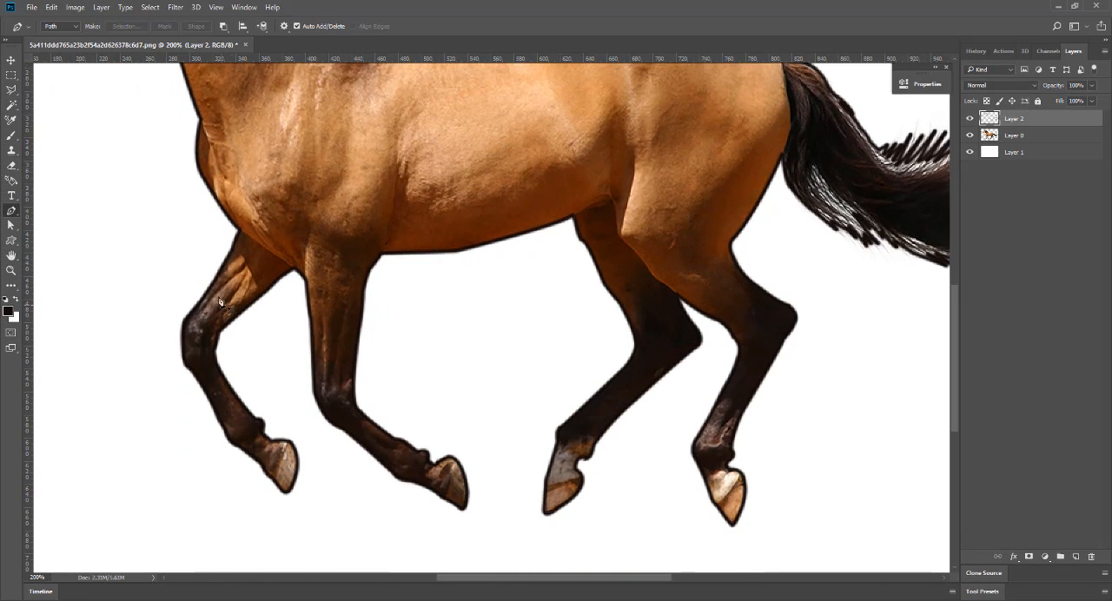
pyautogui.click(10, 137)
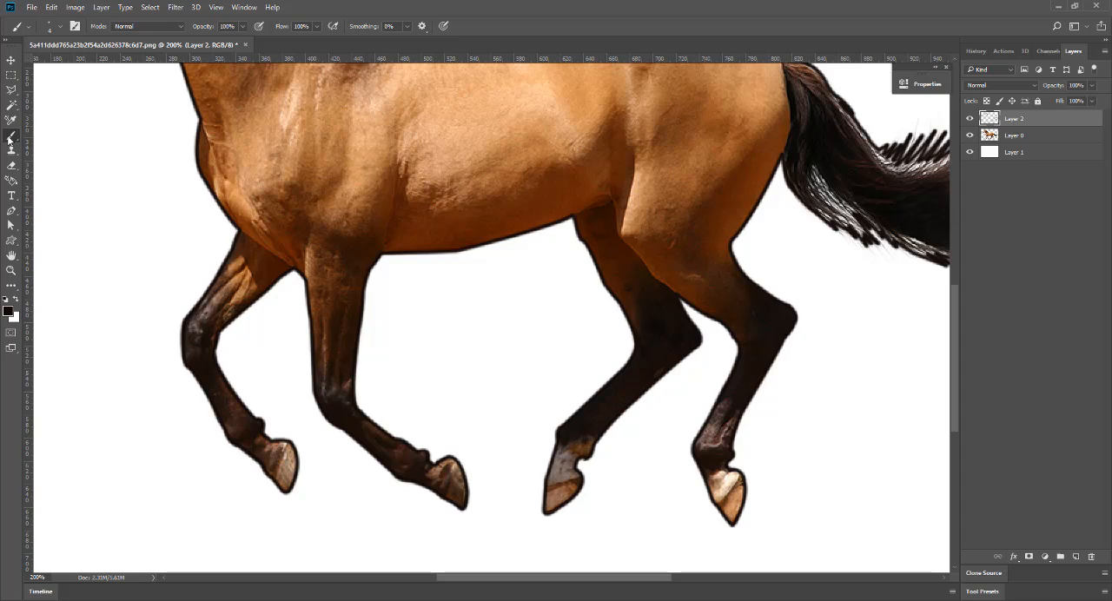
pyautogui.click(52, 27)
pyautogui.scroll(-1, 130, 48)
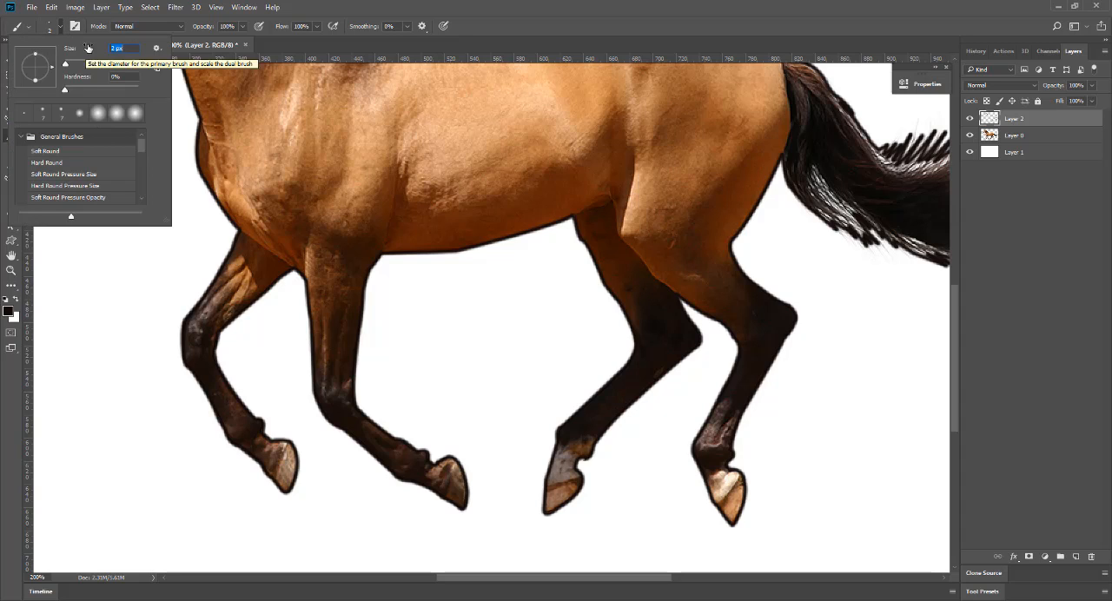
pyautogui.click(75, 26)
pyautogui.click(832, 127)
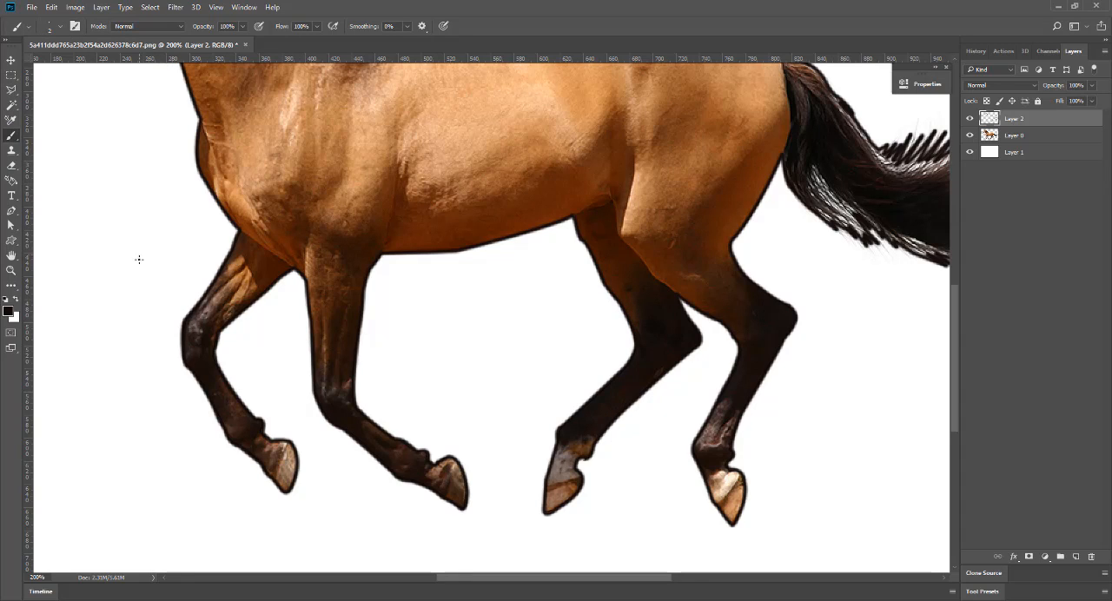
# Draw a curved Pen path across the upper part of the bent foreleg and stroke it with the brush.
pyautogui.press('p')
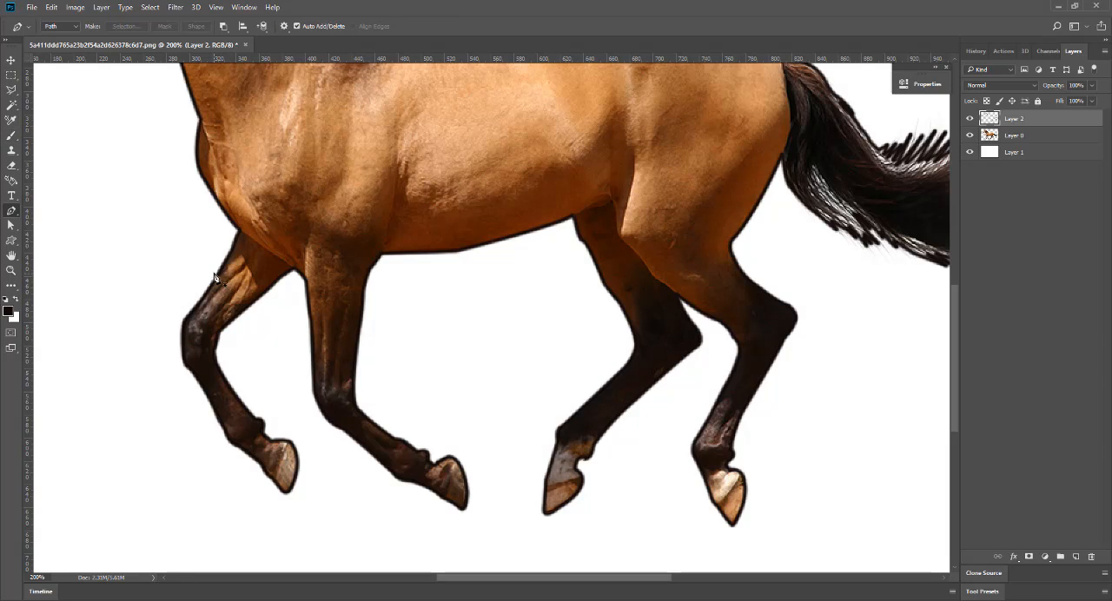
pyautogui.click(220, 274)
pyautogui.moveTo(242, 311); pyautogui.dragTo(243, 345)
pyautogui.rightClick(229, 281)
pyautogui.click(289, 390)
pyautogui.click(639, 206)
pyautogui.press('Return')
# Draw a short path up from the inner top of the other foreleg into the chest and stroke it.
pyautogui.click(307, 275)
pyautogui.rightClick(311, 243)
pyautogui.click(372, 350)
pyautogui.press('Return')
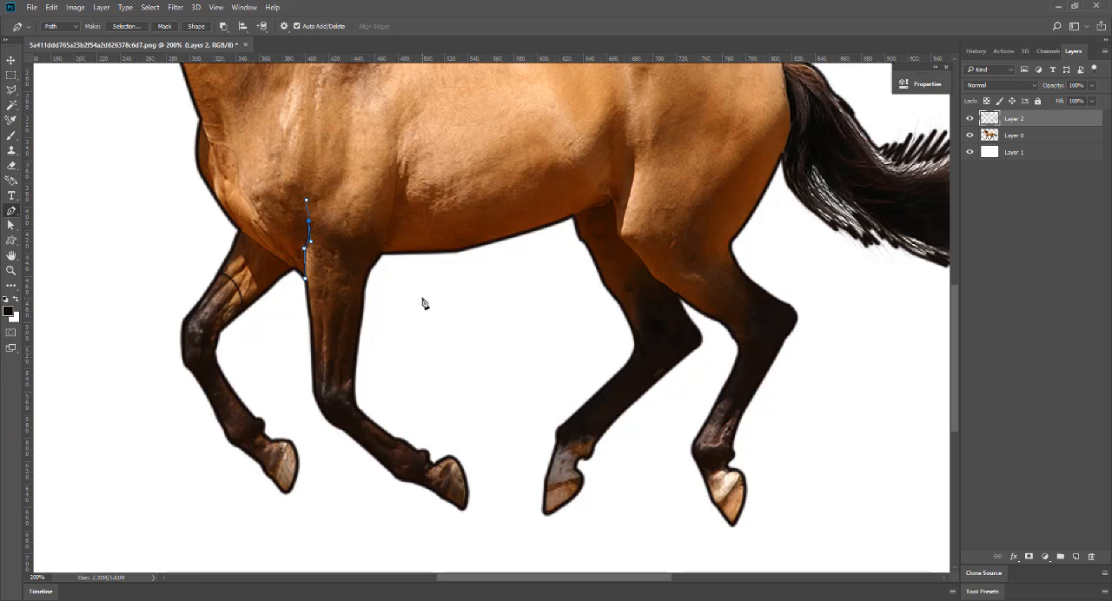
pyautogui.press('Return')
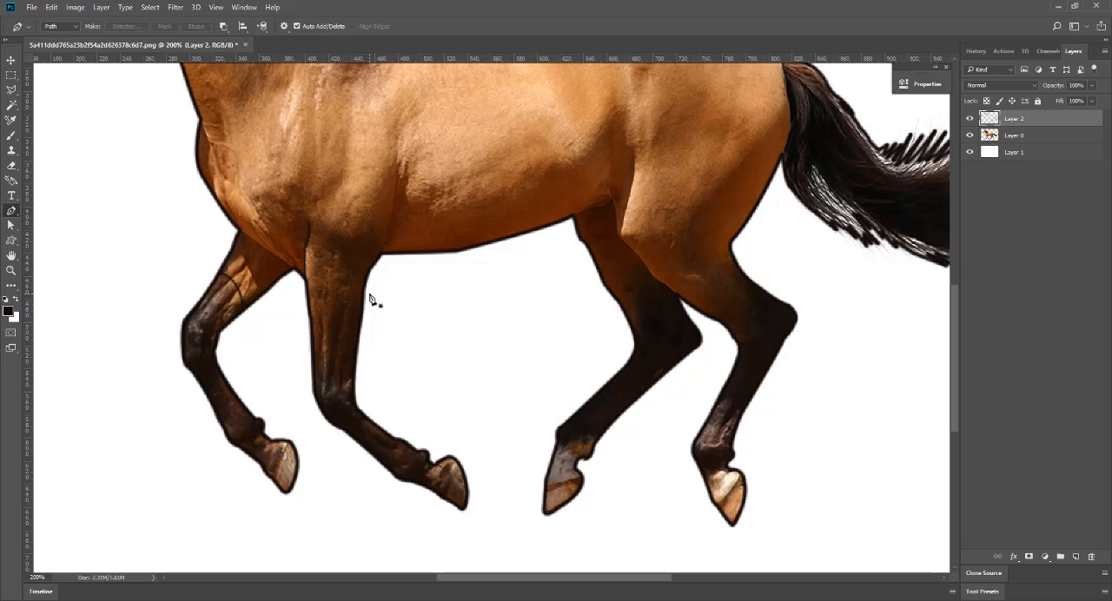
# Draw a curved path across the near hind leg above the hock and stroke it with the brush.
pyautogui.click(710, 316)
pyautogui.moveTo(735, 260); pyautogui.dragTo(759, 258)
pyautogui.rightClick(714, 284)
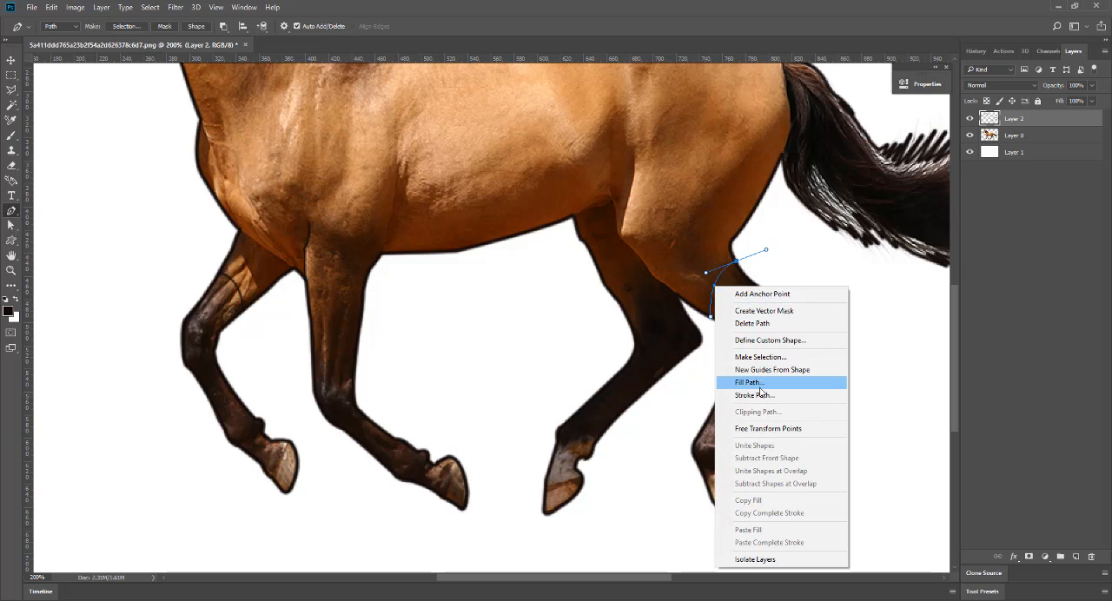
pyautogui.click(753, 394)
pyautogui.press('Return')
pyautogui.press('Return')
# Draw a path across the far hind leg where its dark colouring begins and stroke it with the brush.
pyautogui.click(631, 324)
pyautogui.click(633, 304)
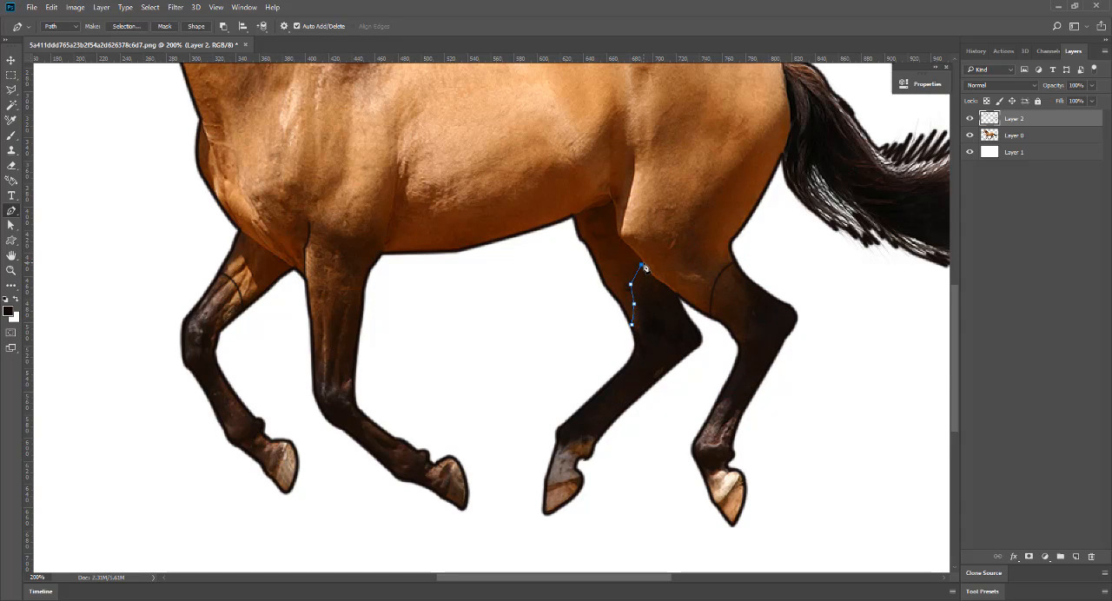
pyautogui.rightClick(645, 268)
pyautogui.click(695, 386)
pyautogui.press('Return')
pyautogui.press('Return')
# Draw the near thigh's edge where it overlaps the far hind leg and stroke it with the brush.
pyautogui.click(677, 296)
pyautogui.press('Return')
pyautogui.press('Return')
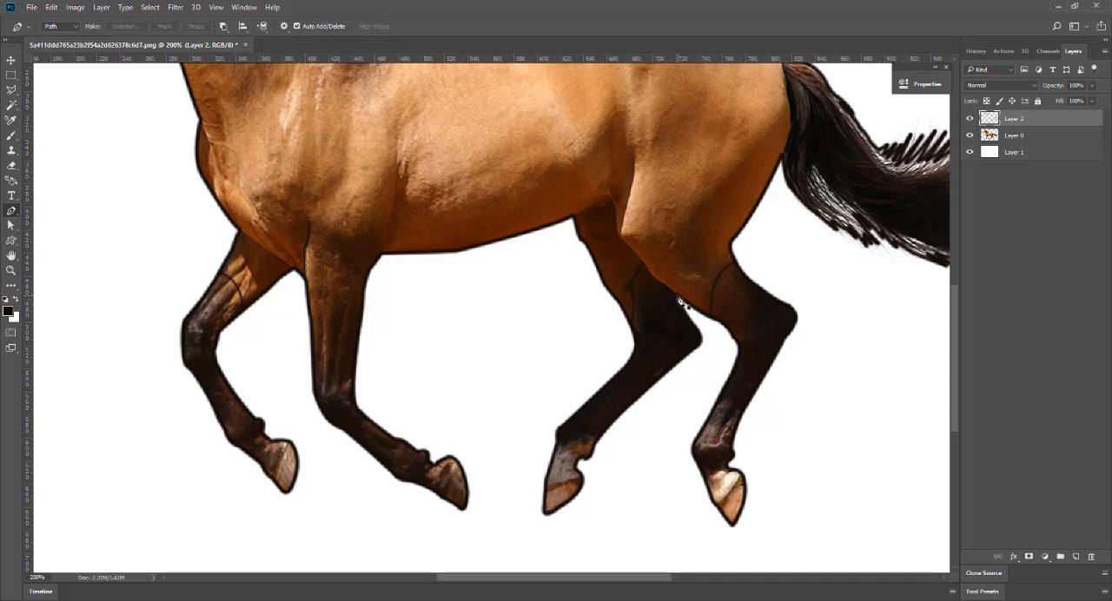
# Draw a path along the near thigh's front edge, up past the stifle into the flank, and stroke it with the brush.
pyautogui.click(676, 296)
pyautogui.click(657, 282)
pyautogui.moveTo(619, 237); pyautogui.dragTo(595, 224)
pyautogui.click(612, 175)
pyautogui.rightClick(617, 235)
pyautogui.click(670, 347)
pyautogui.click(635, 206)
pyautogui.press('Return')
# Draw and stroke the belly line running into the groin and a short line from there down to the stifle.
pyautogui.click(613, 196)
pyautogui.rightClick(599, 205)
pyautogui.click(651, 318)
pyautogui.click(633, 209)
pyautogui.press('Return')
pyautogui.click(622, 236)
pyautogui.click(693, 276)
pyautogui.press('Return')
# Draw a curved path across the top of the near foreleg and stroke it with the brush.
pyautogui.moveTo(309, 241); pyautogui.dragTo(344, 248)
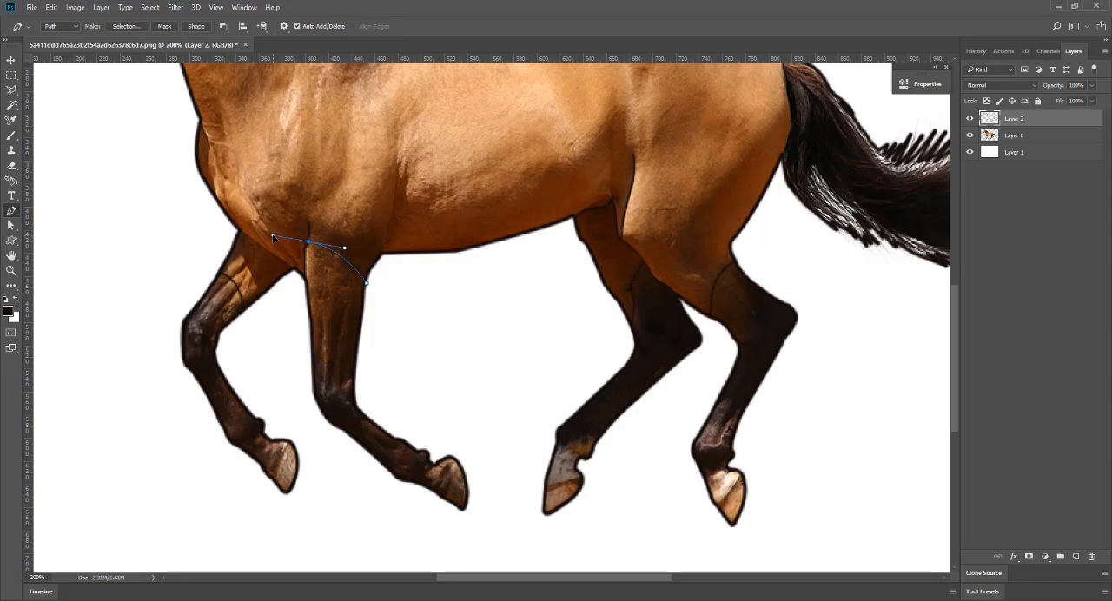
pyautogui.rightClick(337, 254)
pyautogui.click(377, 363)
pyautogui.press('Return')
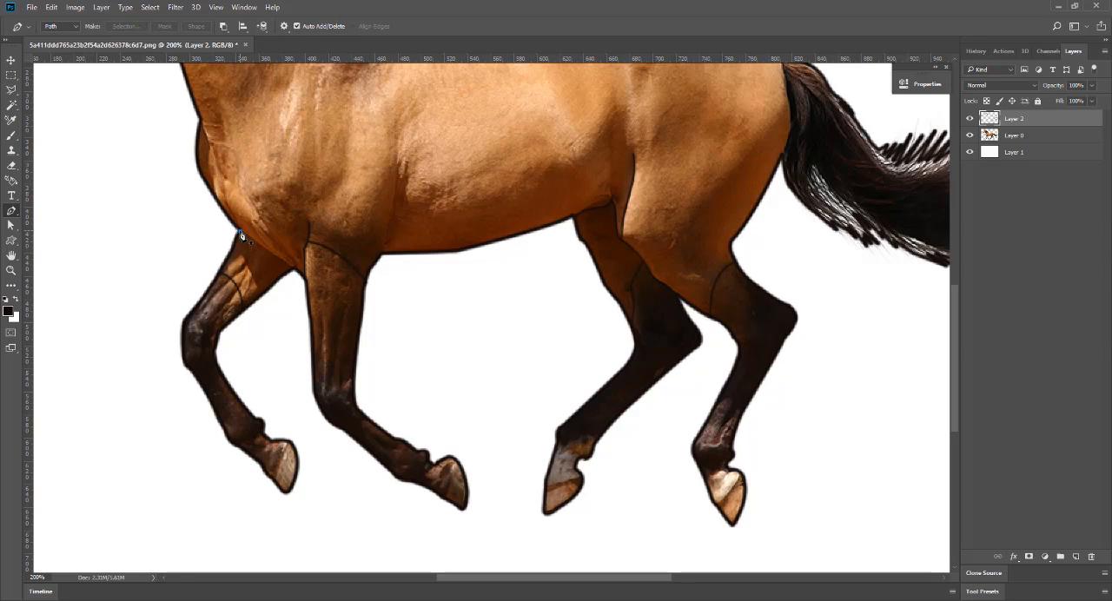
# Draw a path along the chest's lower edge where it meets the far foreleg and stroke it with the brush.
pyautogui.click(240, 232)
pyautogui.rightClick(283, 266)
pyautogui.click(323, 375)
pyautogui.click(635, 206)
# Draw a path down the front of the chest, inside the outer bulge, and stroke it with the brush.
pyautogui.hotkey('ctrl', '-')
pyautogui.click(346, 298)
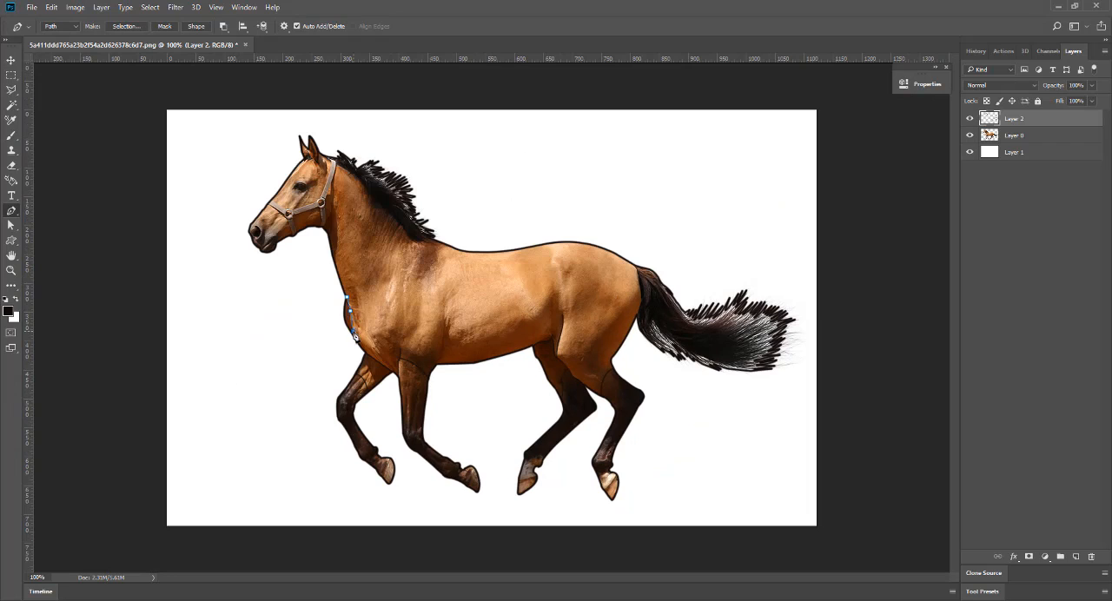
pyautogui.rightClick(355, 336)
pyautogui.click(395, 157)
pyautogui.click(635, 208)
# Draw a path from behind the near foreleg's elbow up into the barrel and stroke it with the brush.
pyautogui.hotkey('ctrl', '+')
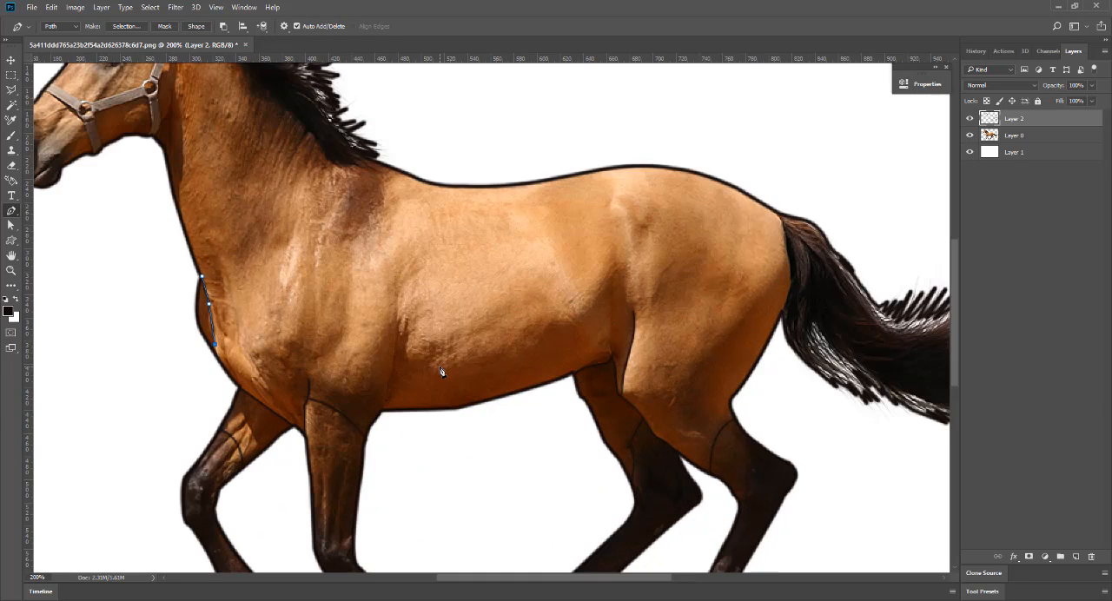
pyautogui.click(382, 411)
pyautogui.click(388, 382)
pyautogui.rightClick(396, 348)
pyautogui.click(459, 182)
pyautogui.click(652, 211)
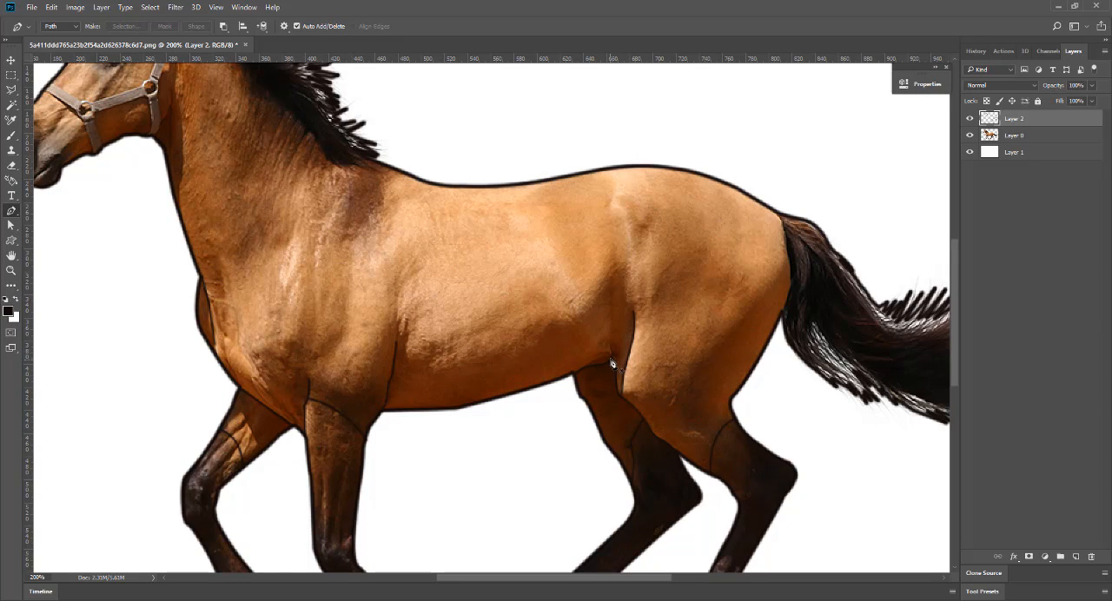
# Draw a short path from the groin up into the flank in front of the thigh and stroke it.
pyautogui.click(613, 355)
pyautogui.rightClick(612, 306)
pyautogui.click(660, 408)
pyautogui.click(636, 207)
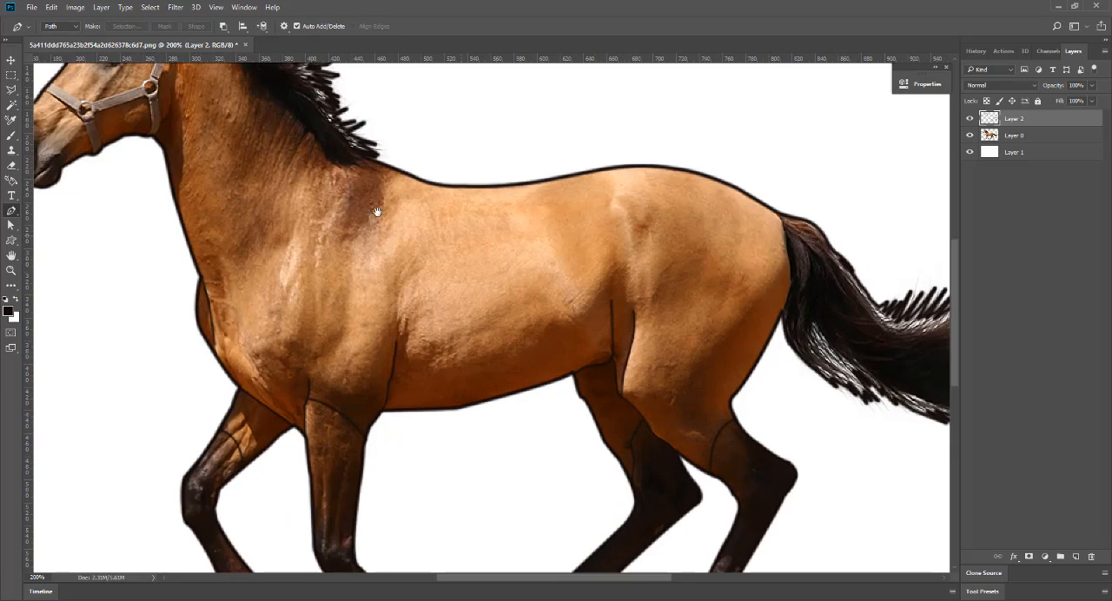
# Trace the outline of the horse's nostril as a path and stroke it with the brush.
pyautogui.moveTo(376, 211); pyautogui.dragTo(773, 277)
pyautogui.click(412, 203)
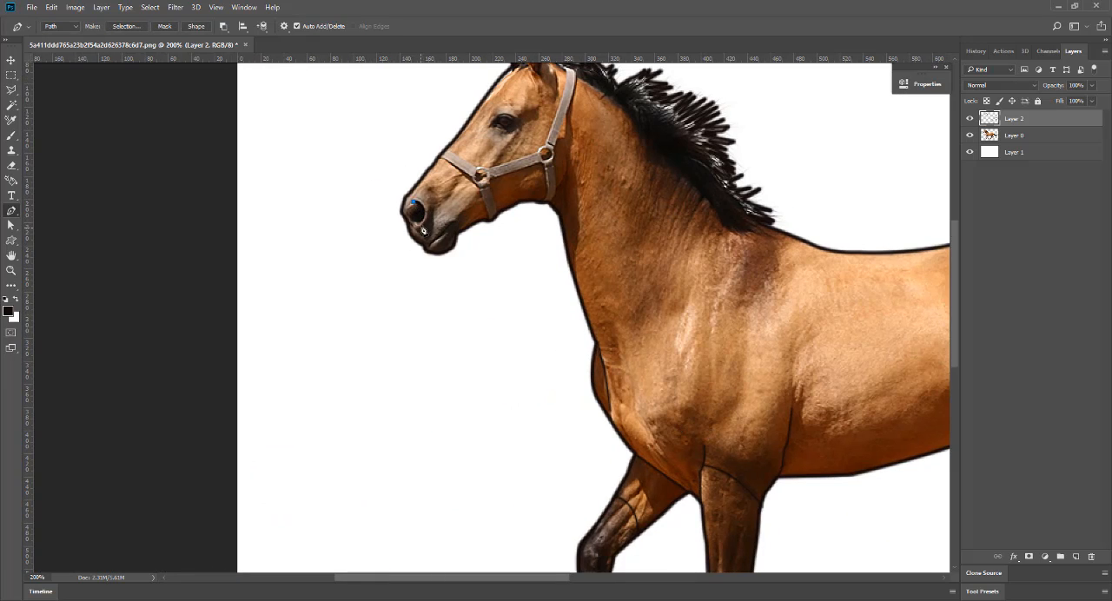
pyautogui.moveTo(408, 252); pyautogui.dragTo(410, 249)
pyautogui.rightClick(414, 211)
pyautogui.click(460, 313)
pyautogui.click(631, 204)
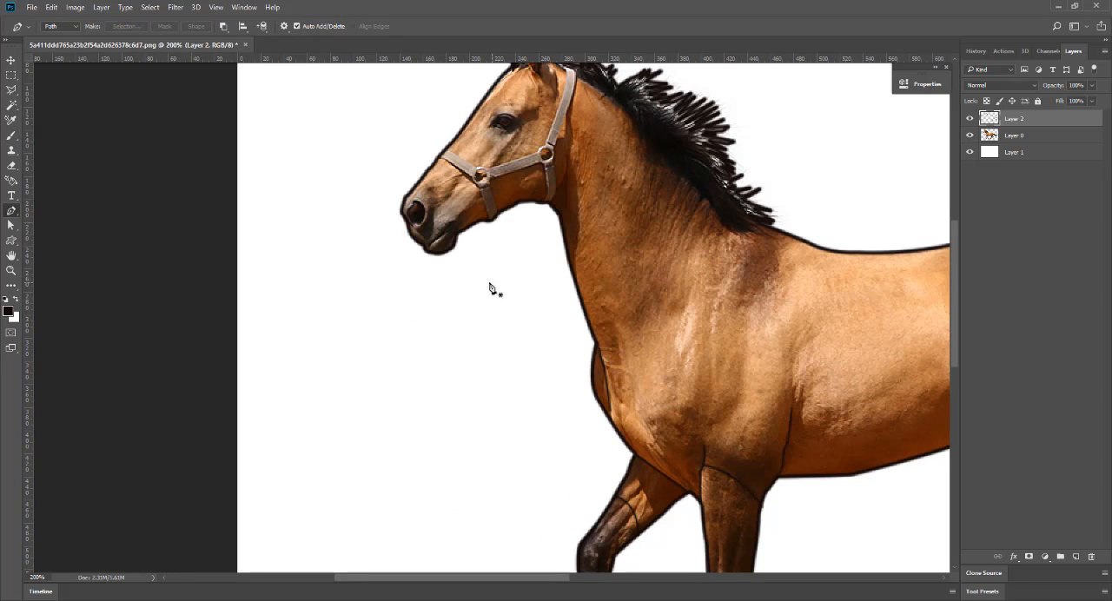
# Draw a path along the mouth line between the lips and stroke it with the brush.
pyautogui.click(424, 248)
pyautogui.rightClick(451, 224)
pyautogui.click(486, 281)
# Trace the noseband's front edge from the nose bridge to the chin and stroke it with the brush.
pyautogui.click(442, 158)
pyautogui.click(479, 178)
pyautogui.moveTo(488, 221); pyautogui.dragTo(492, 229)
pyautogui.rightClick(486, 209)
pyautogui.click(543, 318)
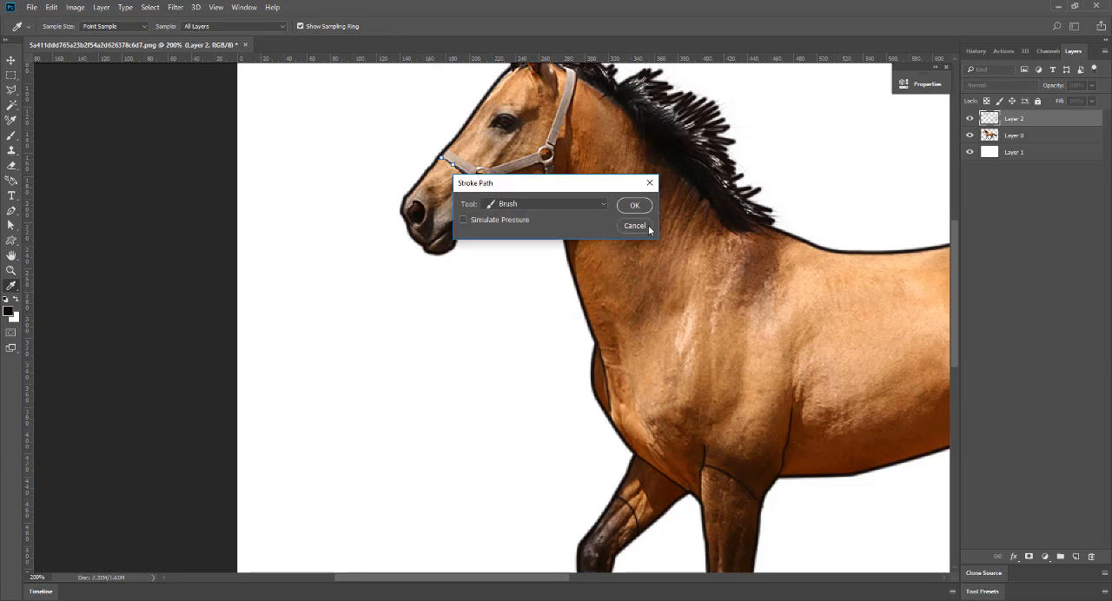
pyautogui.click(634, 205)
pyautogui.press('Return')
# Trace the halter's upper edge from the nose bridge along the cheek to behind the ear and stroke it.
pyautogui.click(446, 151)
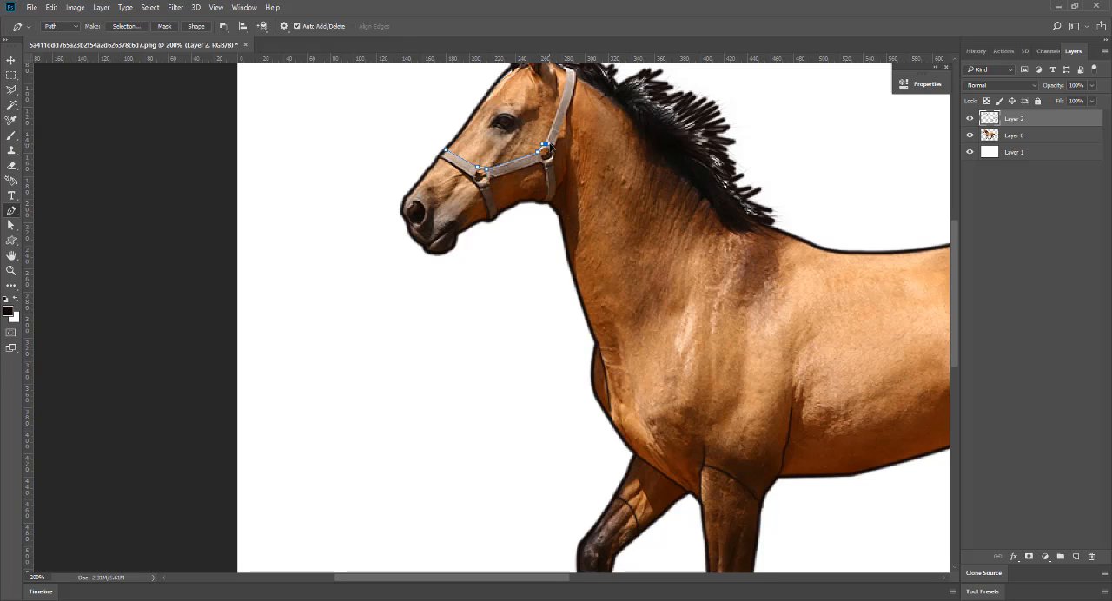
pyautogui.scroll(2, 550, 146)
pyautogui.click(550, 107)
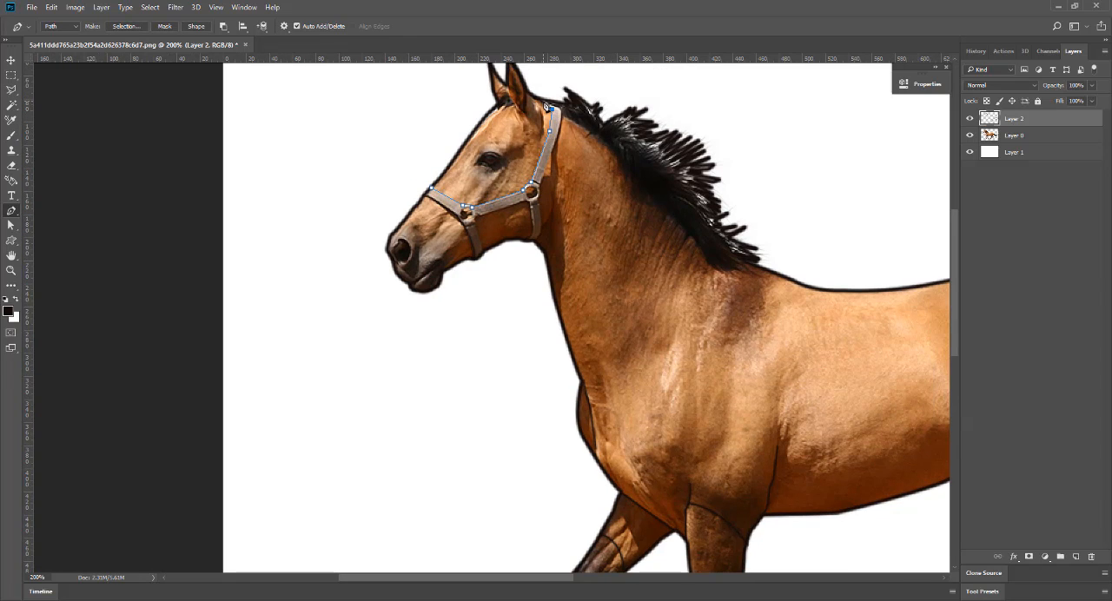
pyautogui.rightClick(548, 122)
pyautogui.click(583, 233)
pyautogui.press('Return')
pyautogui.press('Return')
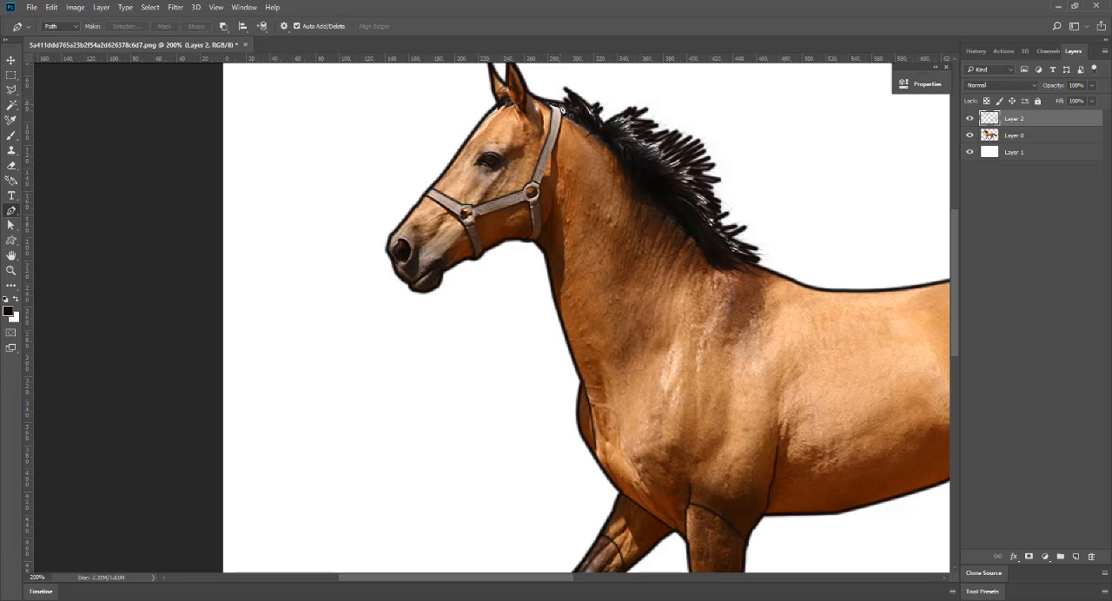
# Trace the rear edge of the halter's cheek strap from behind the ear down to the throat and stroke it.
pyautogui.click(557, 105)
pyautogui.rightClick(540, 237)
pyautogui.click(590, 336)
pyautogui.press('Return')
# Trace the halter's inner edge from the chin, along the cheek and down to the throat, and stroke it.
pyautogui.click(485, 258)
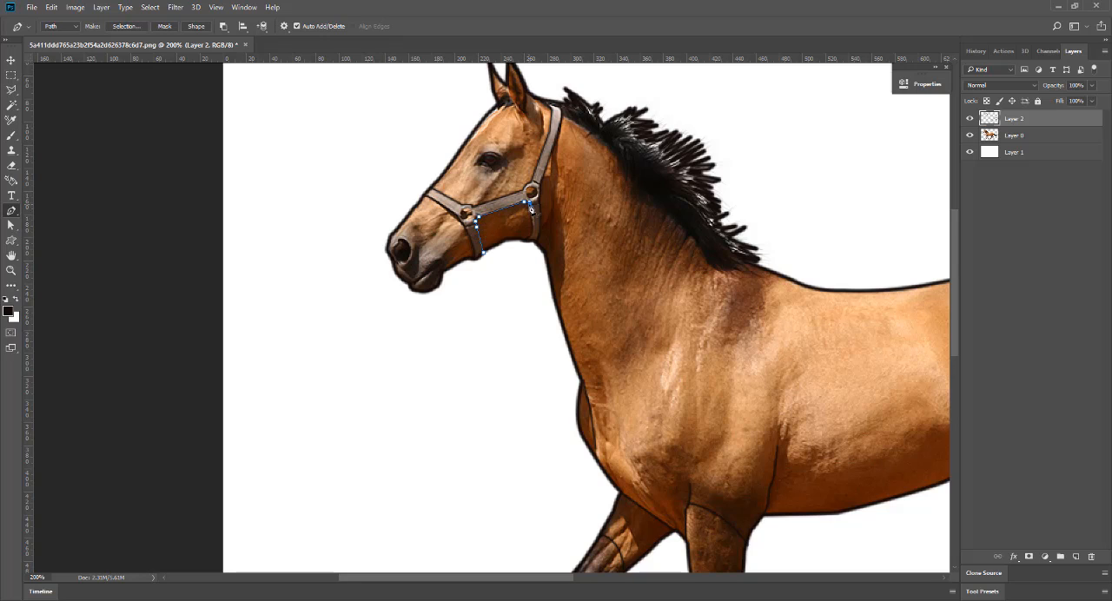
pyautogui.moveTo(525, 240); pyautogui.dragTo(510, 243)
pyautogui.rightClick(535, 236)
pyautogui.click(640, 307)
pyautogui.press('Return')
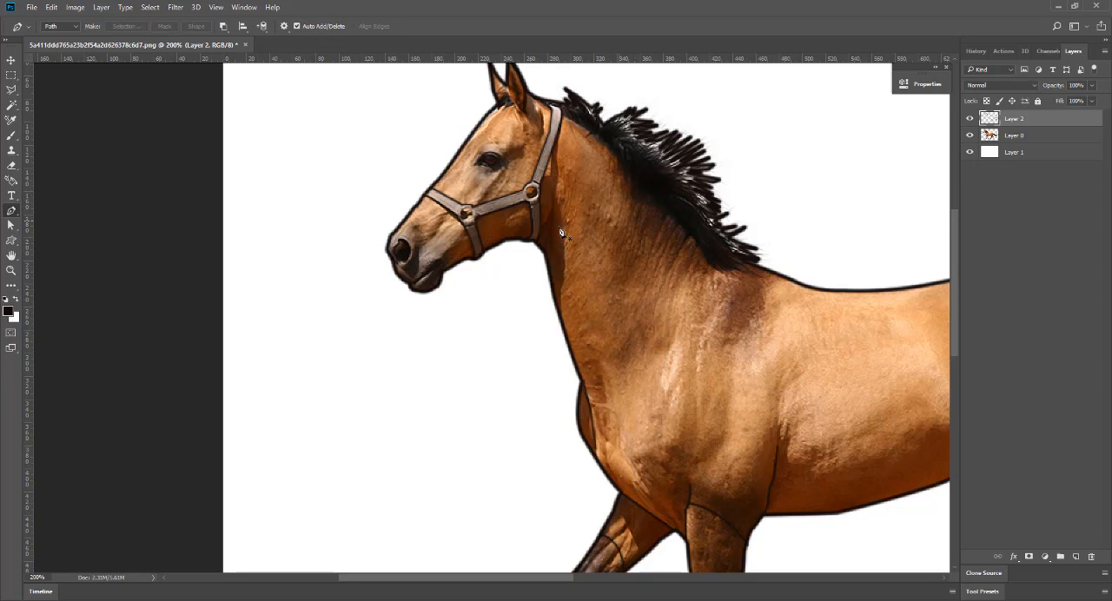
# Draw a short path behind the jaw at the throat and stroke it with the brush.
pyautogui.moveTo(540, 231); pyautogui.dragTo(550, 217)
pyautogui.rightClick(548, 256)
pyautogui.click(650, 325)
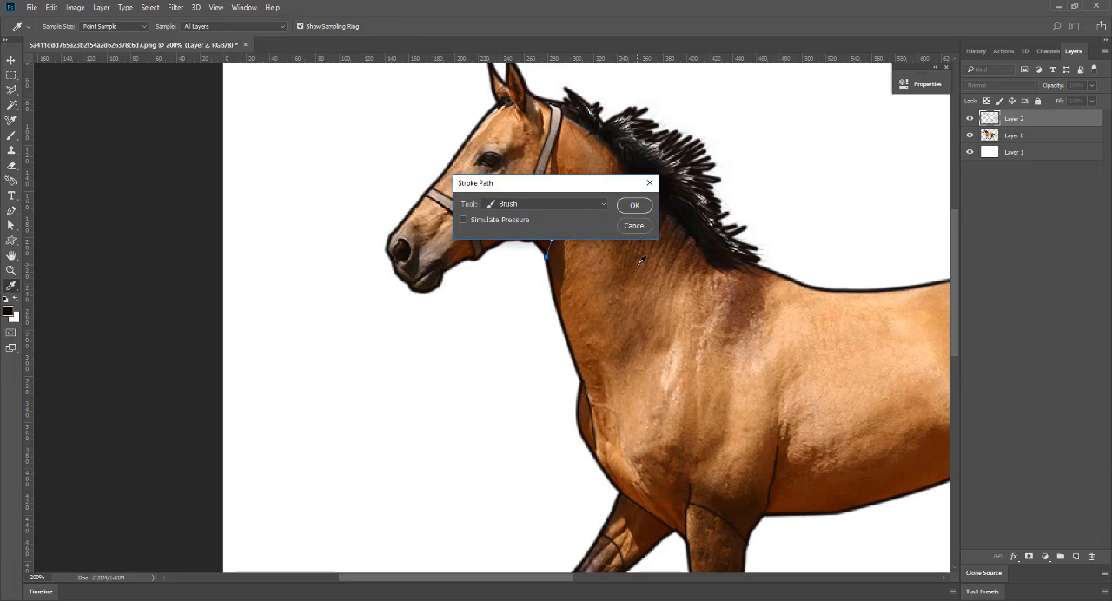
pyautogui.press('Return')
# Trace the outline of the eye and the pupil inside it, stroking each path with the brush.
pyautogui.click(474, 164)
pyautogui.moveTo(504, 162); pyautogui.dragTo(528, 180)
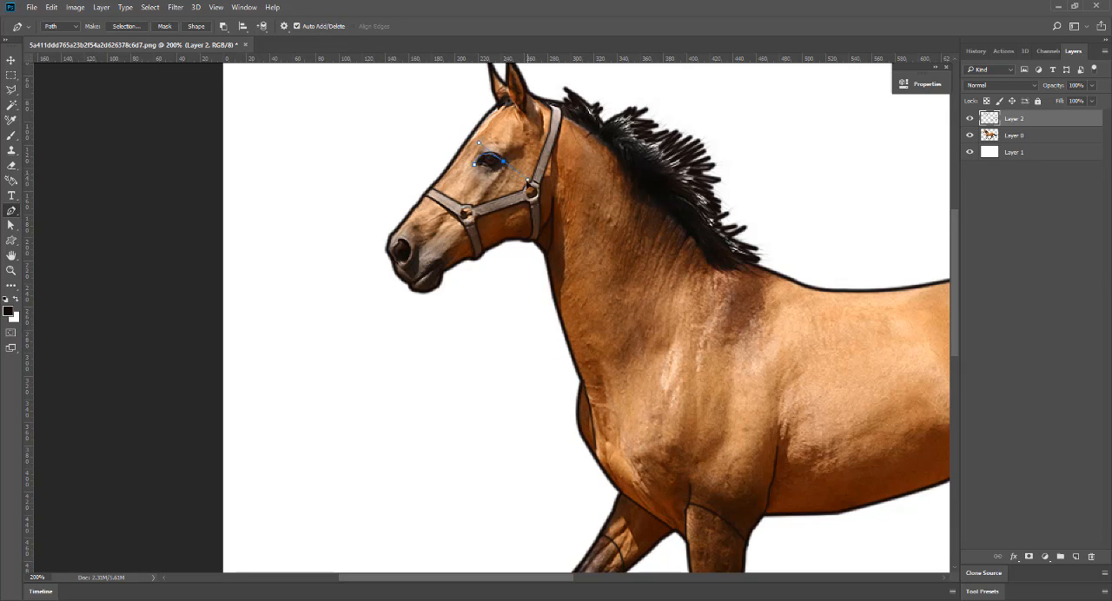
pyautogui.rightClick(478, 165)
pyautogui.click(582, 235)
pyautogui.press('Return')
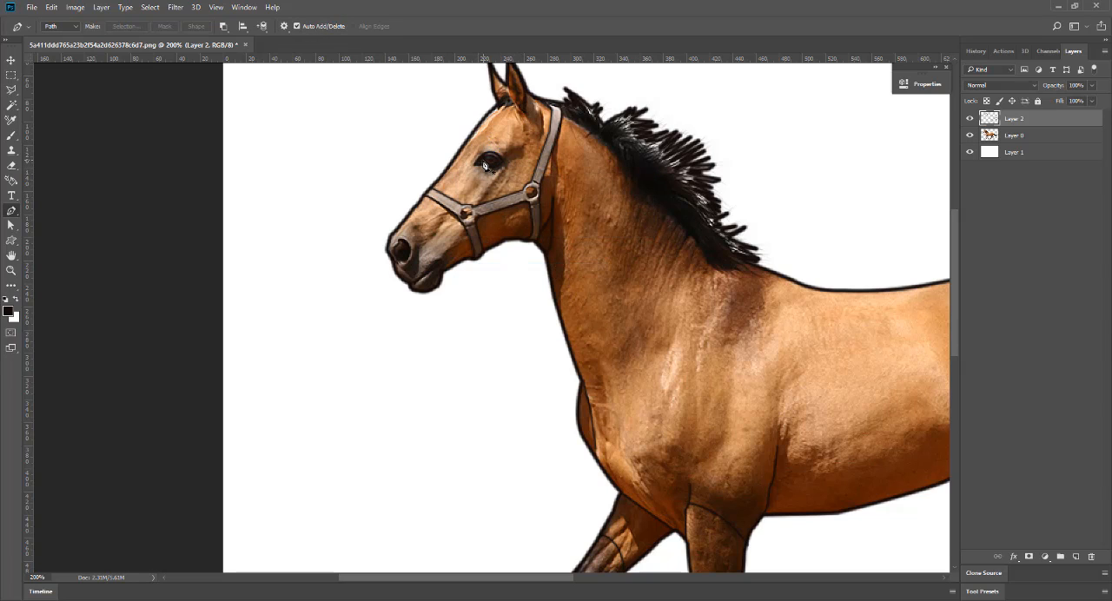
pyautogui.click(483, 161)
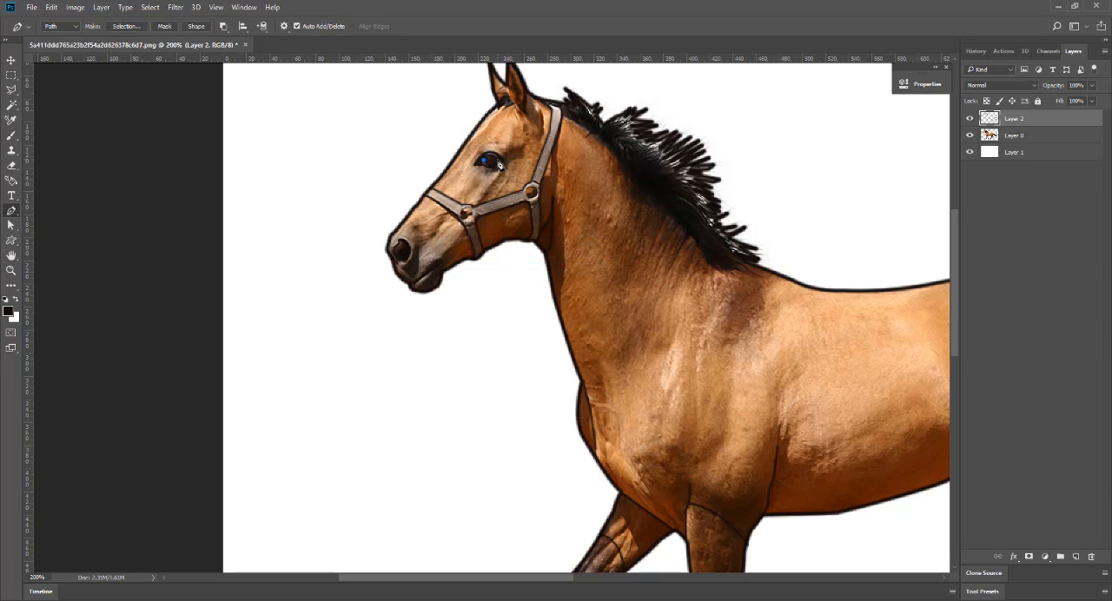
pyautogui.rightClick(478, 159)
pyautogui.click(576, 250)
# Trace the halter ring at the cheek and stroke it with the brush.
pyautogui.click(530, 192)
pyautogui.rightClick(529, 197)
pyautogui.click(565, 308)
pyautogui.click(635, 206)
pyautogui.press('Return')
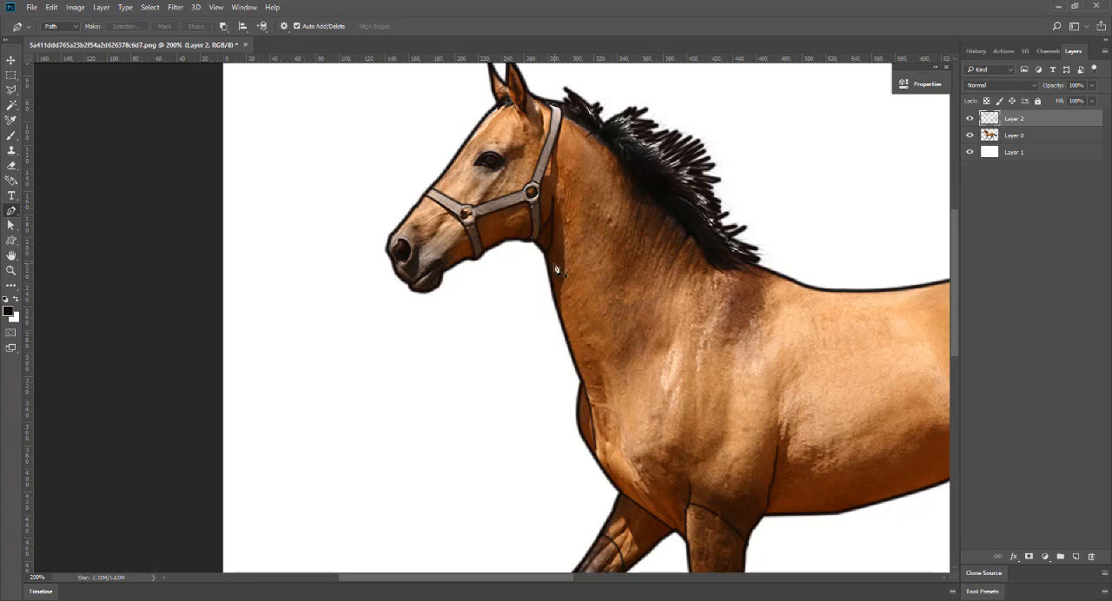
# Trace the halter ring on the noseband and stroke it with the brush.
pyautogui.hotkey('ctrl', '+')
pyautogui.click(447, 162)
pyautogui.click(450, 161)
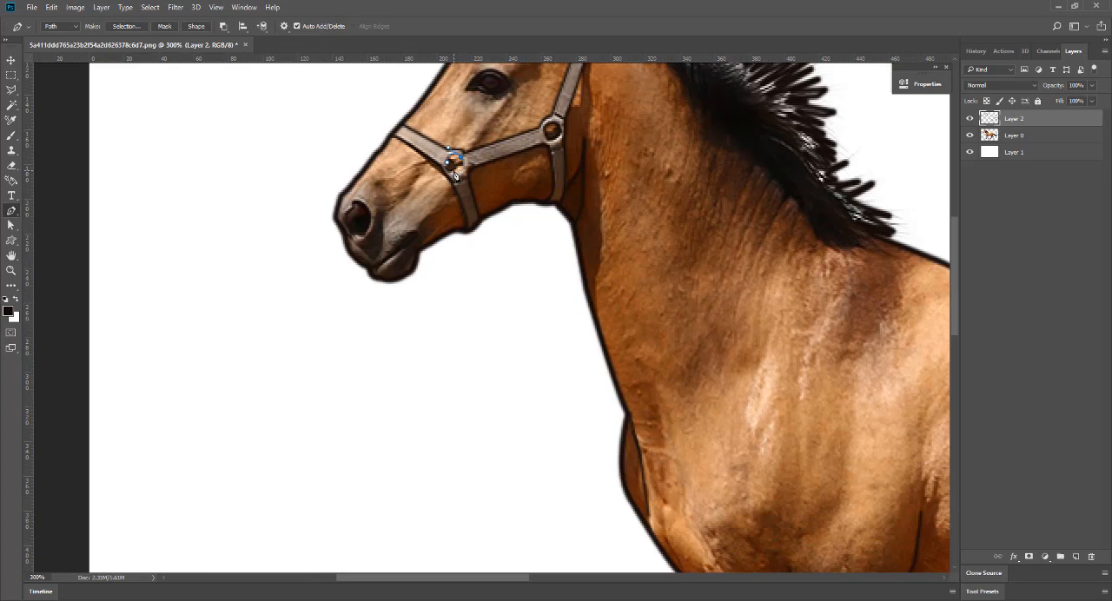
pyautogui.rightClick(450, 163)
pyautogui.click(486, 272)
pyautogui.click(639, 208)
pyautogui.press('Return')
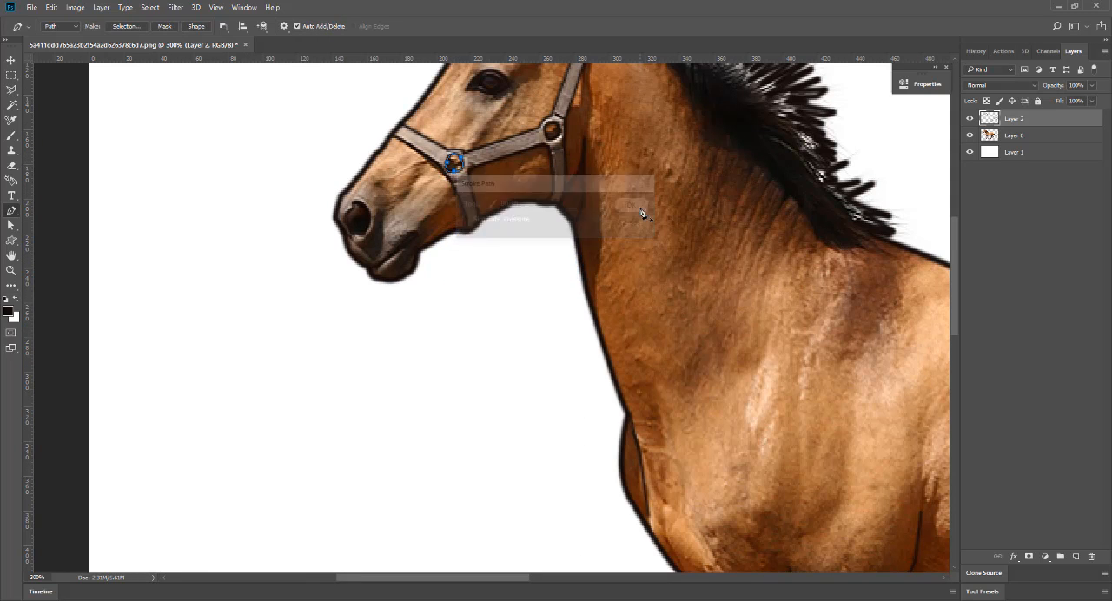
# Draw a path across the near hind leg where the white pastern begins and stroke it with the brush.
pyautogui.hotkey('ctrl', '-')
pyautogui.hotkey('ctrl', '-')
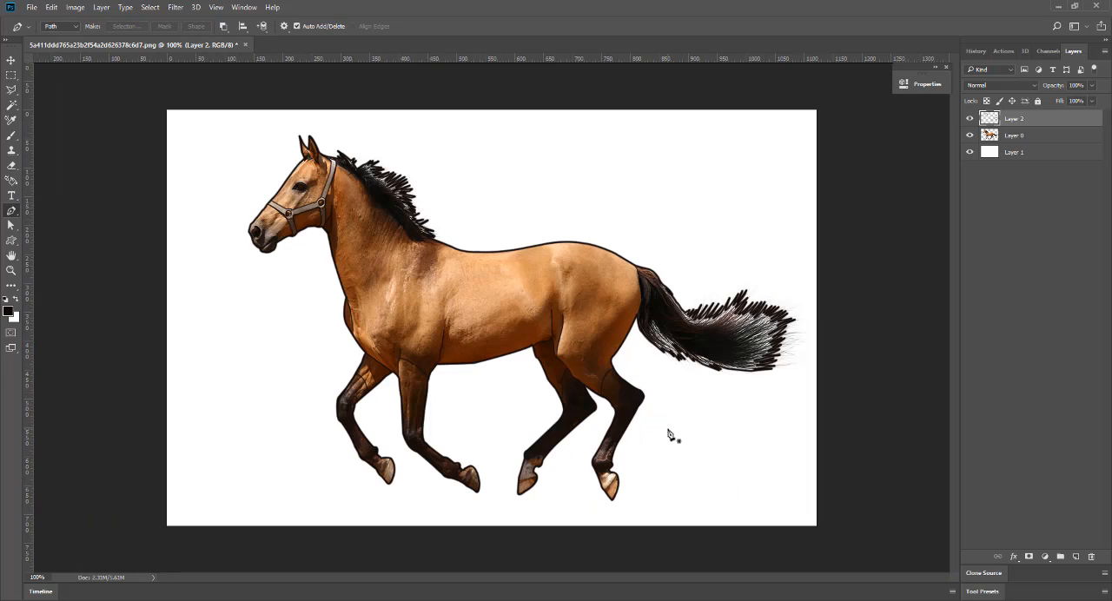
pyautogui.hotkey('ctrl', '+')
pyautogui.scroll(-2, 761, 551)
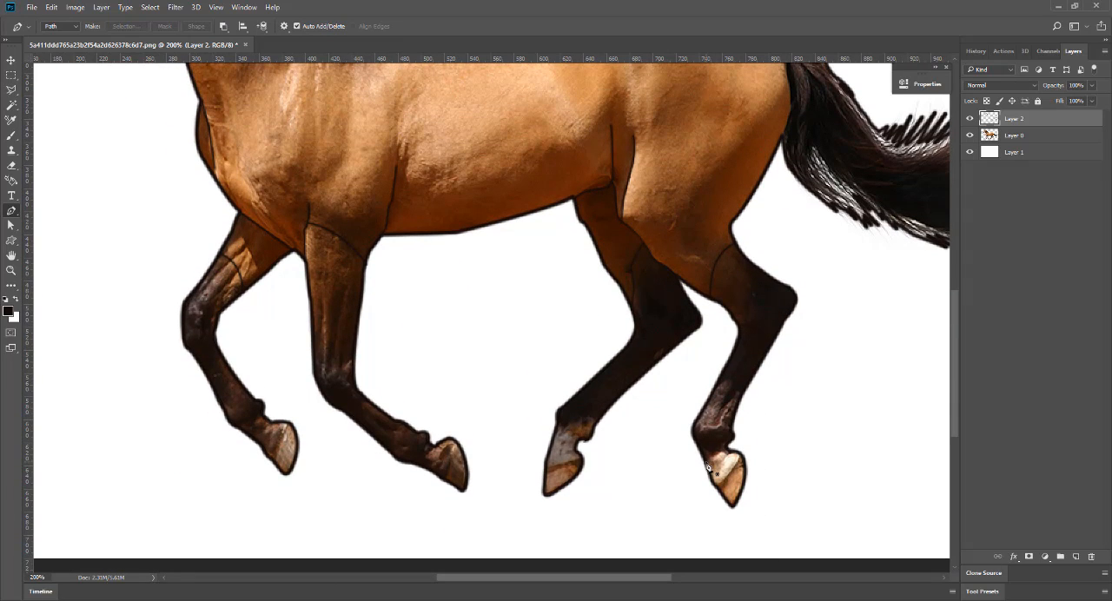
pyautogui.click(706, 463)
pyautogui.moveTo(728, 448); pyautogui.dragTo(736, 447)
pyautogui.rightClick(718, 452)
pyautogui.click(752, 279)
pyautogui.click(637, 208)
# Draw a path across the far hind leg's fetlock where the dark colouring ends and stroke it with the brush.
pyautogui.click(558, 424)
pyautogui.hotkey('ctrl', 'z')
pyautogui.press('Return')
pyautogui.click(558, 423)
pyautogui.click(567, 430)
pyautogui.rightClick(583, 445)
pyautogui.click(616, 272)
pyautogui.click(639, 207)
pyautogui.press('Return')
# Draw a path across the near foreleg's pastern above the hoof and stroke it with the brush.
pyautogui.click(423, 466)
pyautogui.click(437, 449)
pyautogui.rightClick(439, 451)
pyautogui.click(473, 278)
pyautogui.click(639, 208)
pyautogui.press('Return')
# Draw a path across the far foreleg's pastern above the hoof and stroke it with the brush.
pyautogui.click(258, 441)
pyautogui.click(266, 424)
pyautogui.rightClick(264, 426)
pyautogui.click(301, 252)
pyautogui.click(639, 208)
pyautogui.press('Return')
# Draw the upper edge of the far hind hoof as a path and stroke it.
pyautogui.click(547, 469)
pyautogui.click(581, 461)
pyautogui.rightClick(579, 463)
pyautogui.click(618, 288)
pyautogui.press('Return')
pyautogui.press('Return')
# Draw the curved upper edge of the near hind hoof as a path and stroke it.
pyautogui.moveTo(742, 452); pyautogui.dragTo(754, 418)
pyautogui.rightClick(731, 471)
pyautogui.click(782, 298)
pyautogui.press('Return')
pyautogui.press('Return')
# Draw the upper edge of the far front hoof as a path and stroke it.
pyautogui.click(286, 423)
pyautogui.rightClick(287, 424)
pyautogui.click(330, 251)
pyautogui.press('Return')
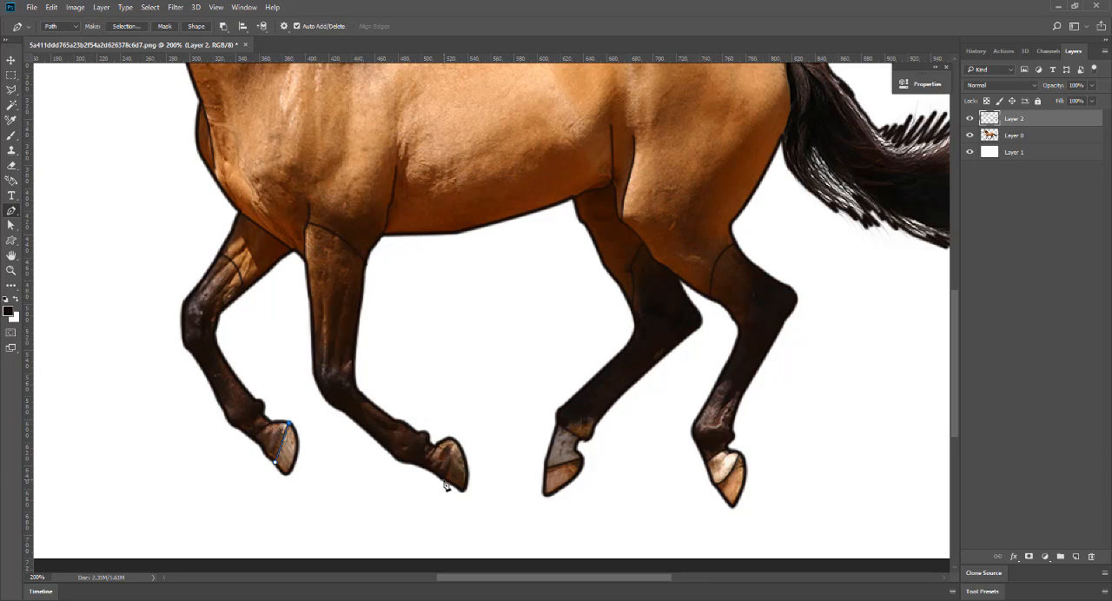
# Draw the upper edge of the near front hoof as a path and stroke it.
pyautogui.click(447, 480)
pyautogui.press('Return')
pyautogui.click(449, 478)
pyautogui.click(450, 441)
pyautogui.rightClick(450, 441)
pyautogui.click(497, 268)
pyautogui.press('Return')
pyautogui.press('Return')
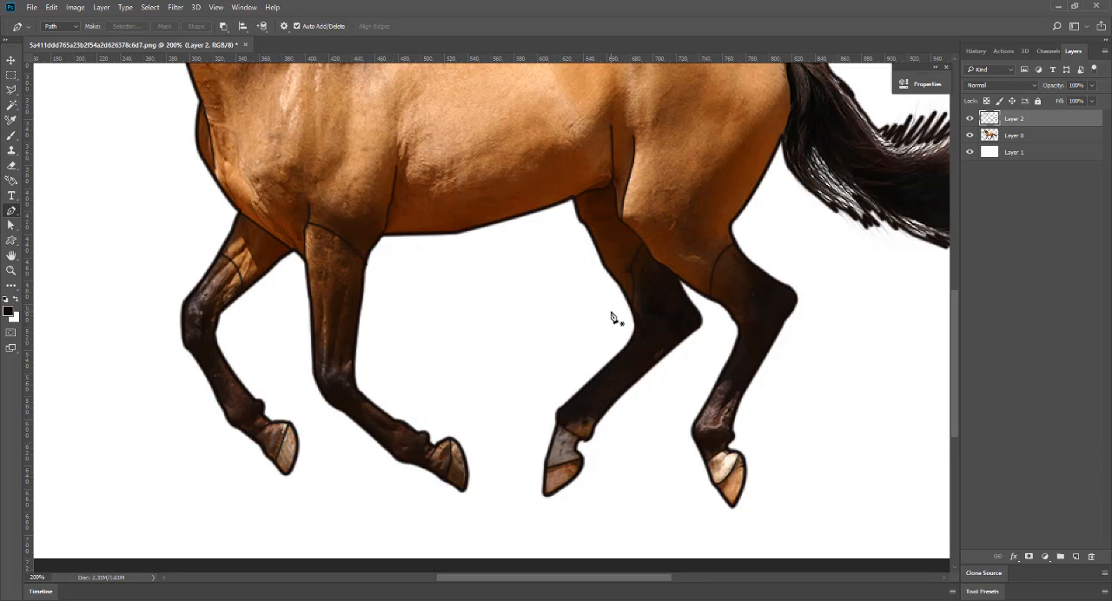
# Check the line art on its own by hiding the horse photo layer, and show the photo again.
pyautogui.hotkey('ctrl', '-')
pyautogui.click(970, 135)
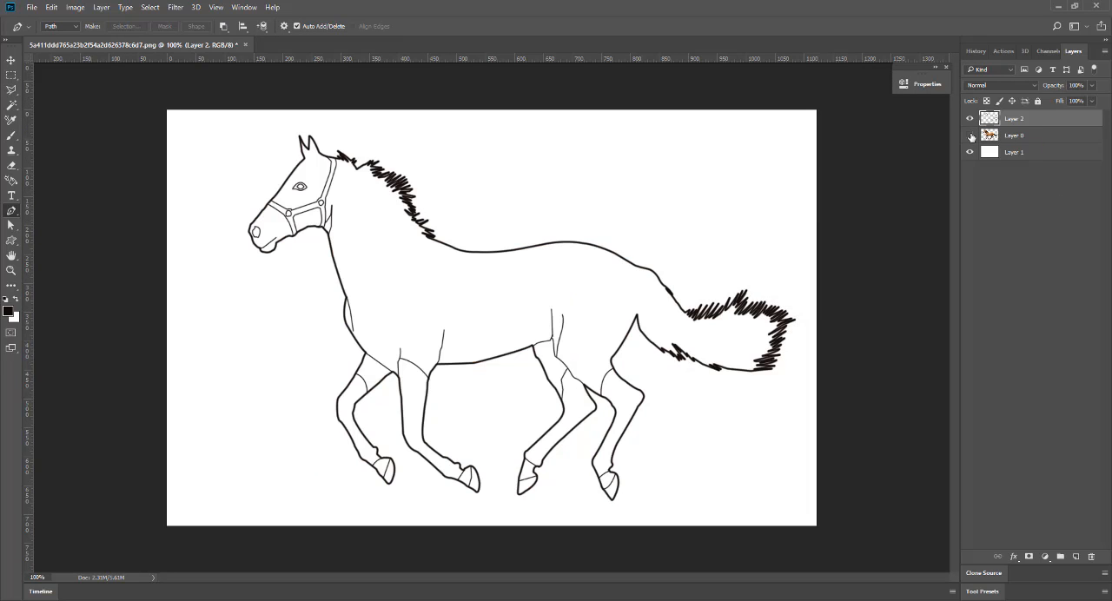
pyautogui.click(970, 135)
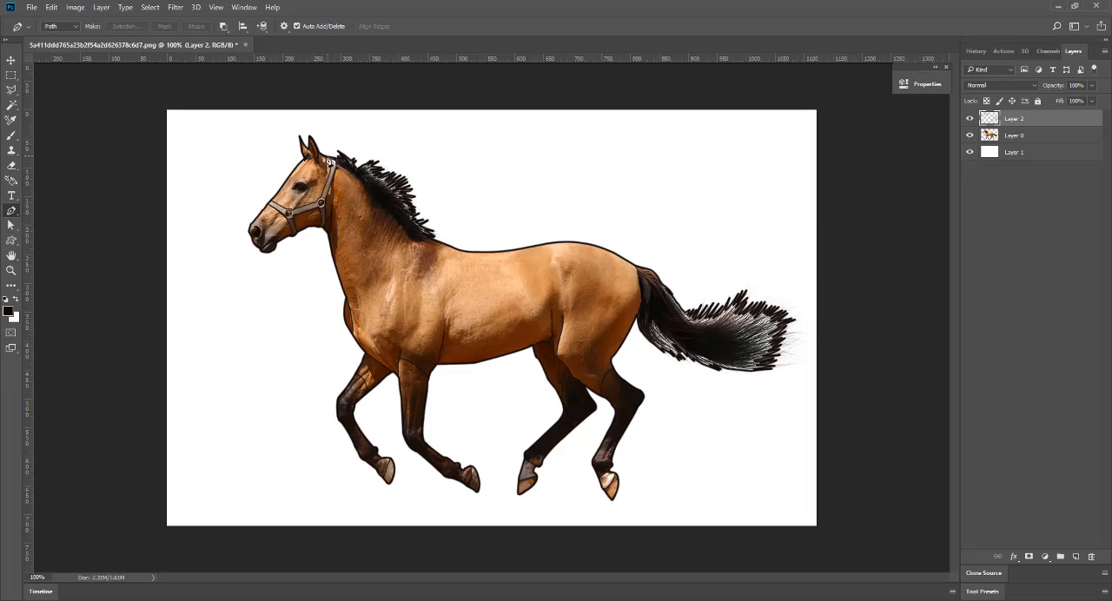
# Draw a path along the base of the mane from behind the ears to the withers and stroke it.
pyautogui.click(323, 154)
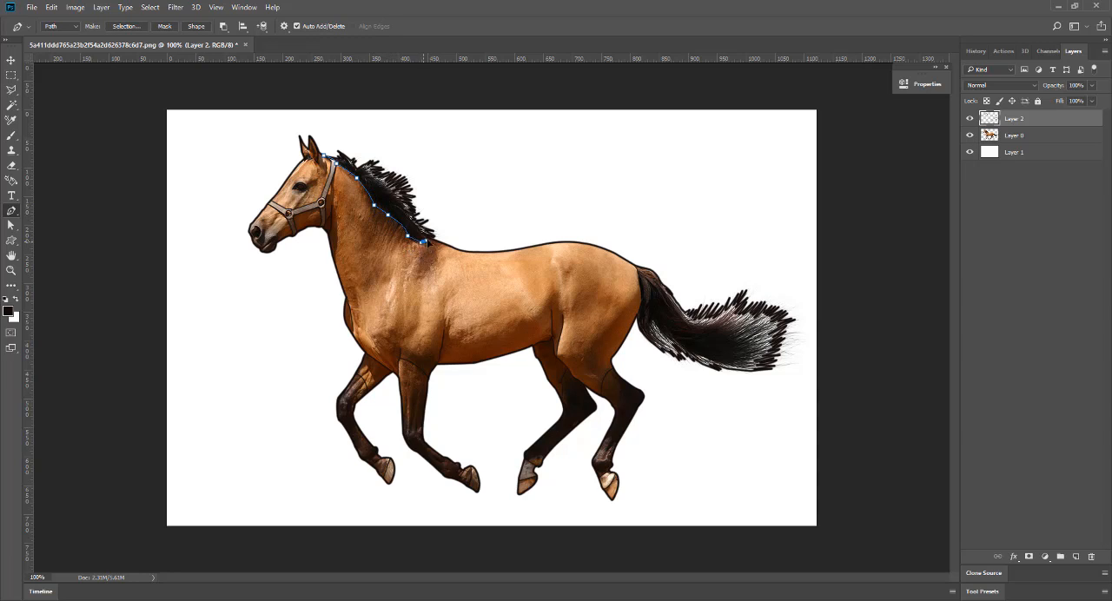
pyautogui.rightClick(435, 241)
pyautogui.click(469, 323)
pyautogui.click(640, 206)
pyautogui.press('Return')
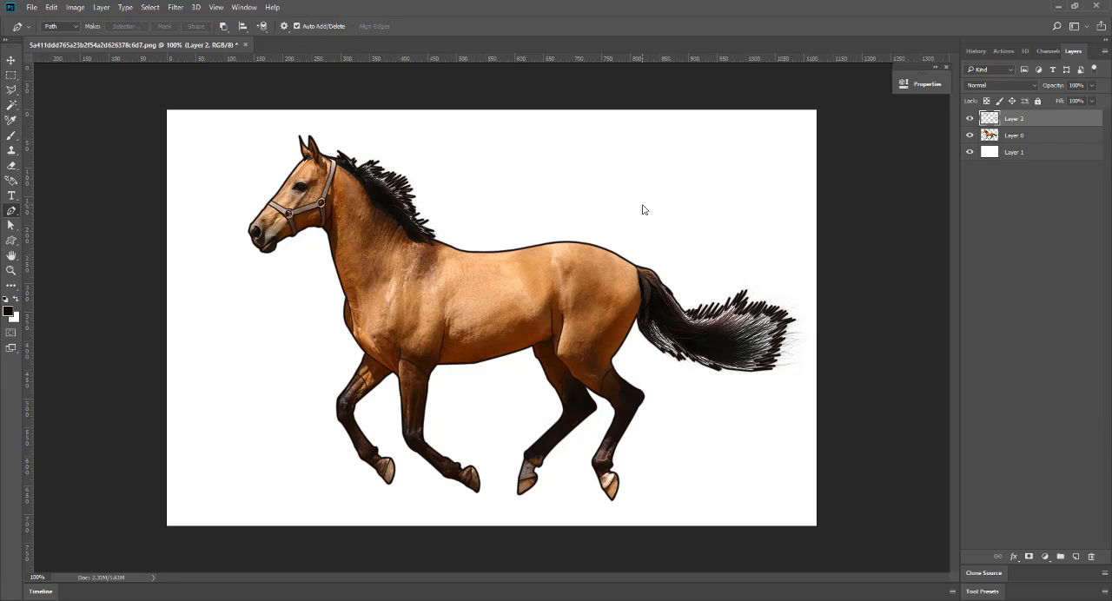
# Draw a path along the rump edge where it meets the base of the tail and stroke it.
pyautogui.click(629, 261)
pyautogui.hotkey('ctrl', '+')
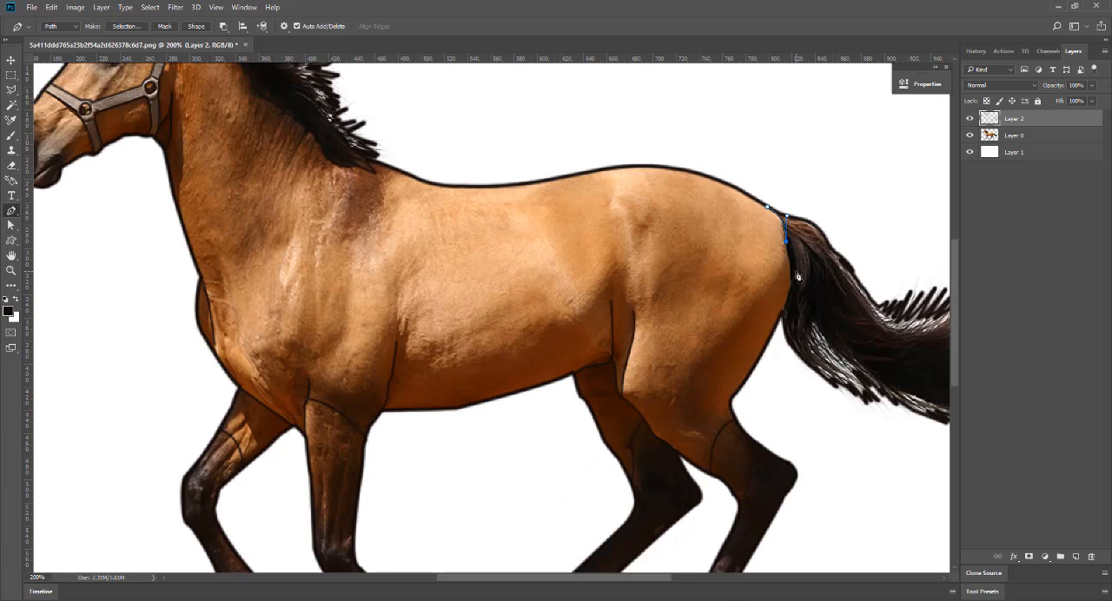
pyautogui.click(780, 316)
pyautogui.rightClick(779, 316)
pyautogui.click(830, 425)
pyautogui.click(641, 196)
pyautogui.press('Return')
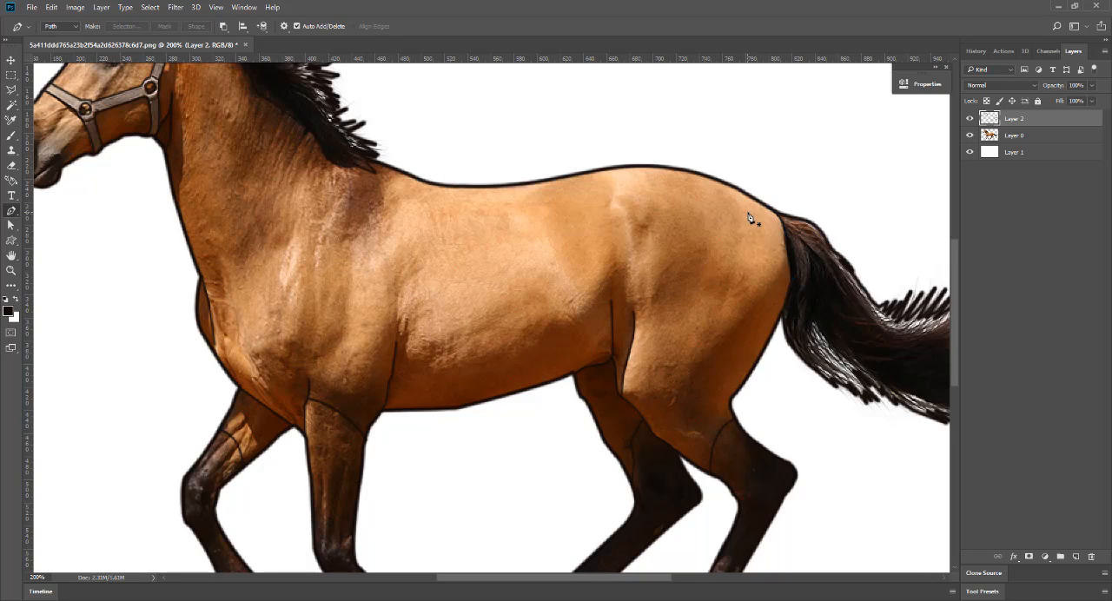
# Check the line art without the photo by toggling the horse photo layer's visibility, leaving the photo shown.
pyautogui.hotkey('ctrl', '-')
pyautogui.click(970, 135)
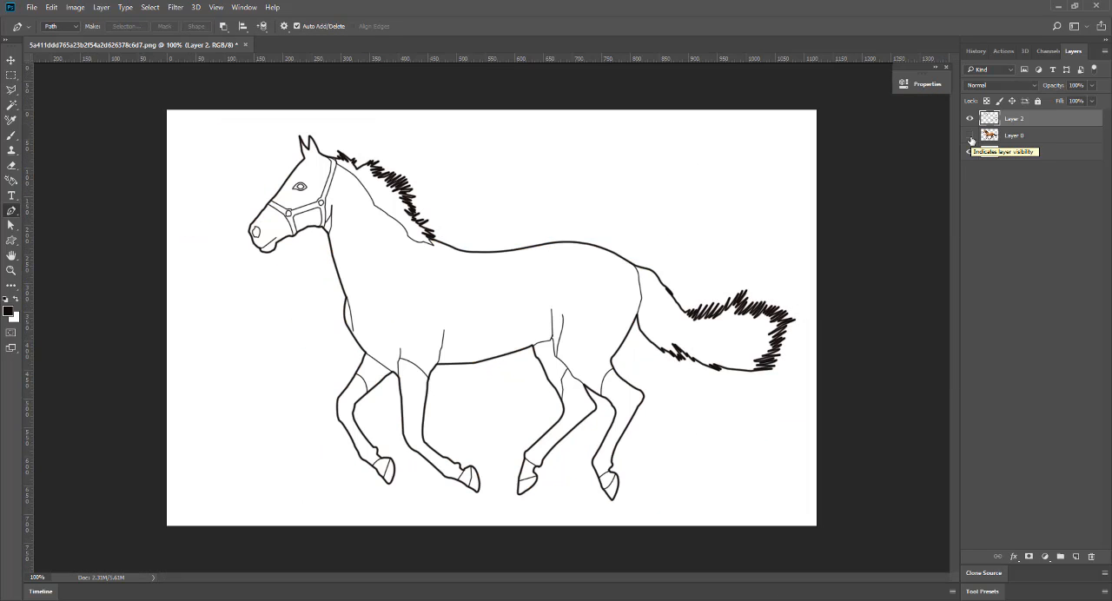
pyautogui.click(969, 136)
pyautogui.click(969, 135)
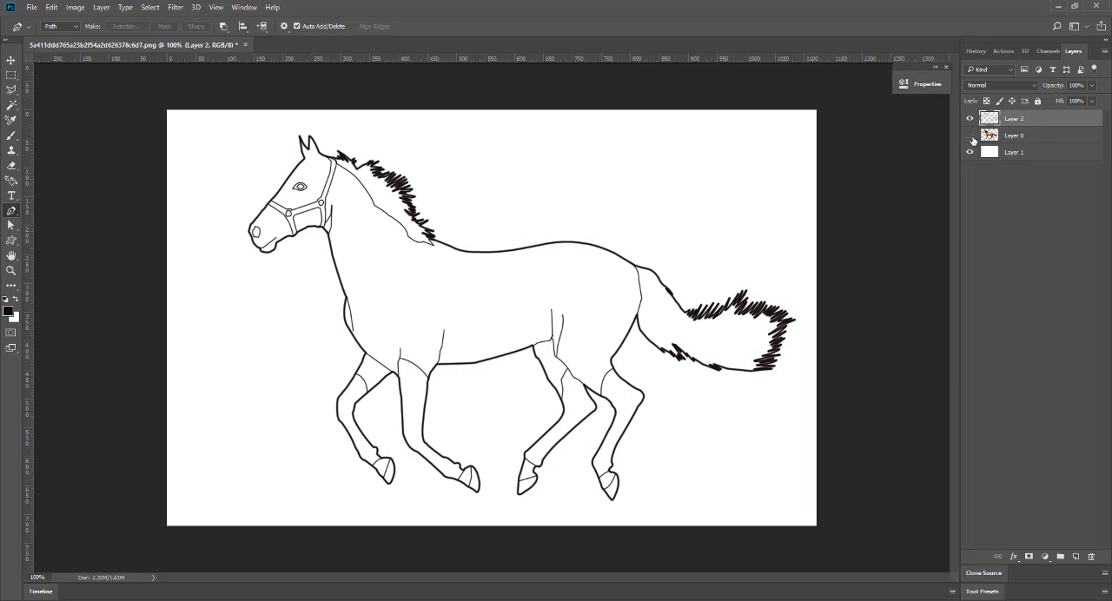
pyautogui.click(970, 136)
pyautogui.click(970, 136)
pyautogui.click(971, 137)
# Draw a short curved path inside the near ear and stroke it.
pyautogui.hotkey('ctrl', '+')
pyautogui.hotkey('ctrl', '+')
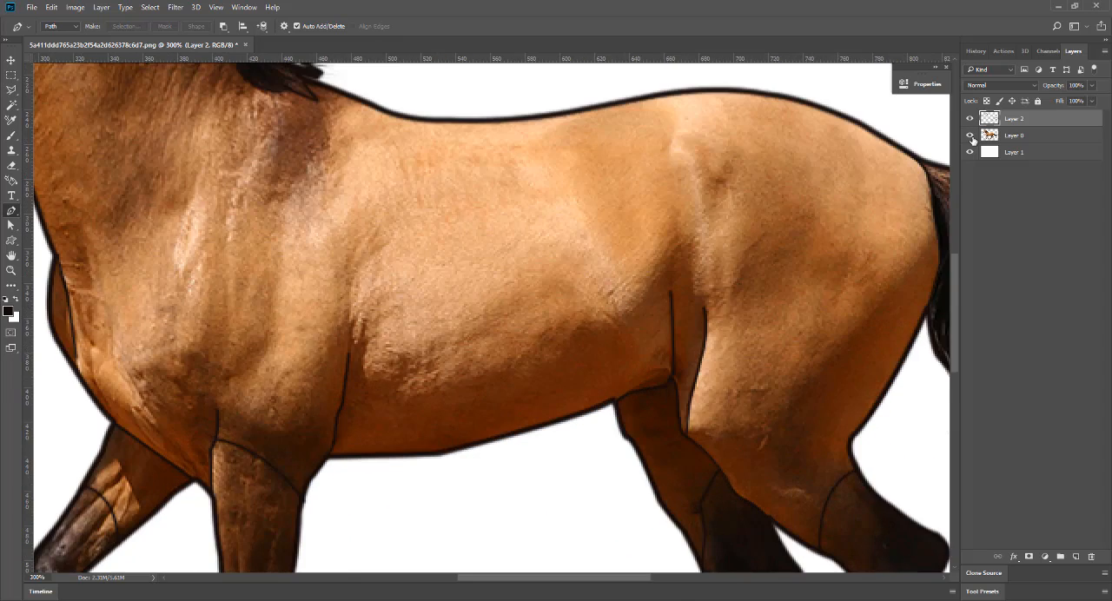
pyautogui.moveTo(350, 230); pyautogui.dragTo(765, 580)
pyautogui.moveTo(374, 165); pyautogui.dragTo(380, 183)
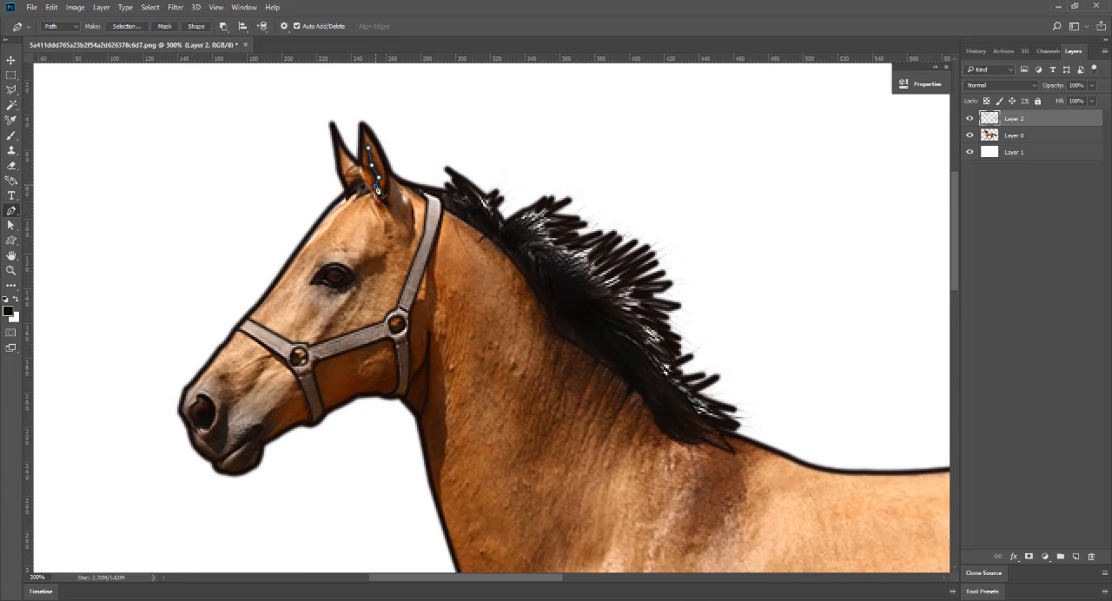
pyautogui.rightClick(377, 189)
pyautogui.click(408, 274)
pyautogui.click(634, 204)
pyautogui.press('Return')
# Add a new layer above the line art and make Layer 2 active again.
pyautogui.hotkey('ctrl', '-')
pyautogui.hotkey('ctrl', '-')
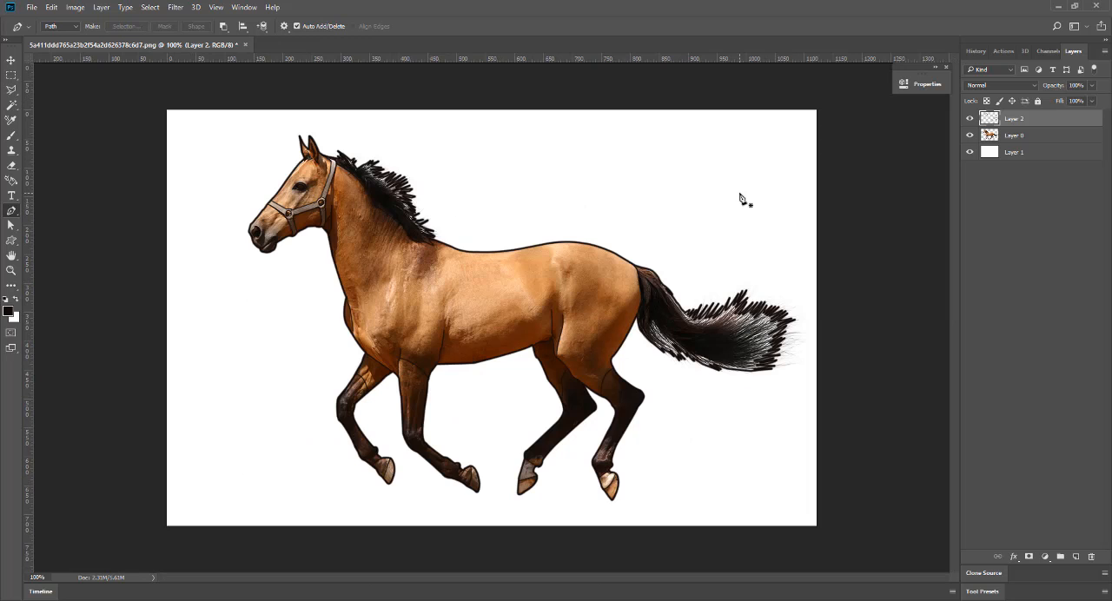
pyautogui.click(1076, 556)
pyautogui.click(990, 139)
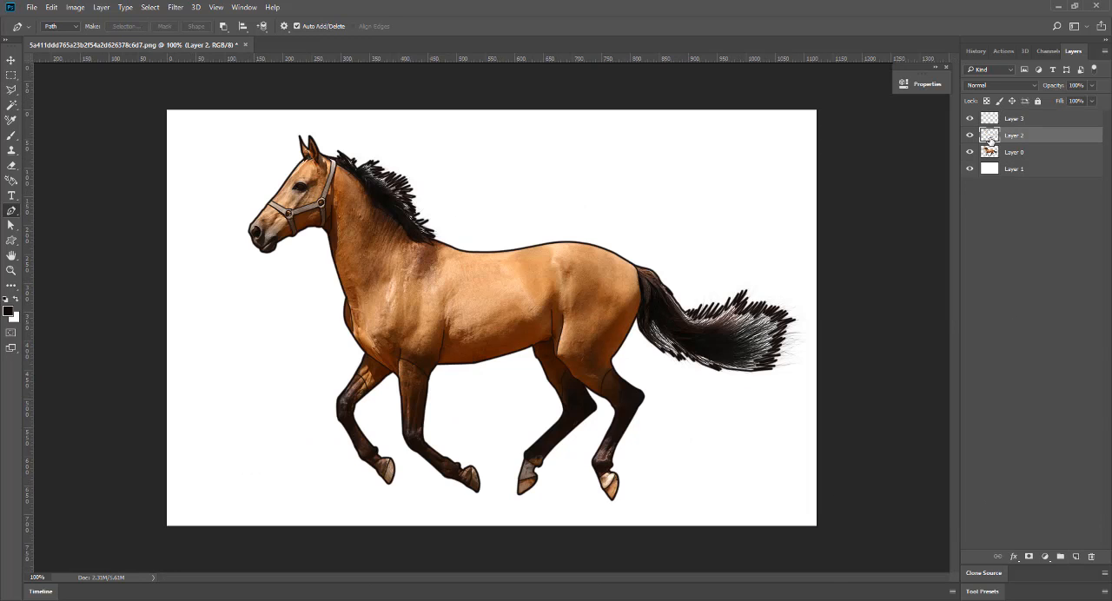
pyautogui.press('w')
pyautogui.click(511, 294)
pyautogui.hotkey('ctrl', '+')
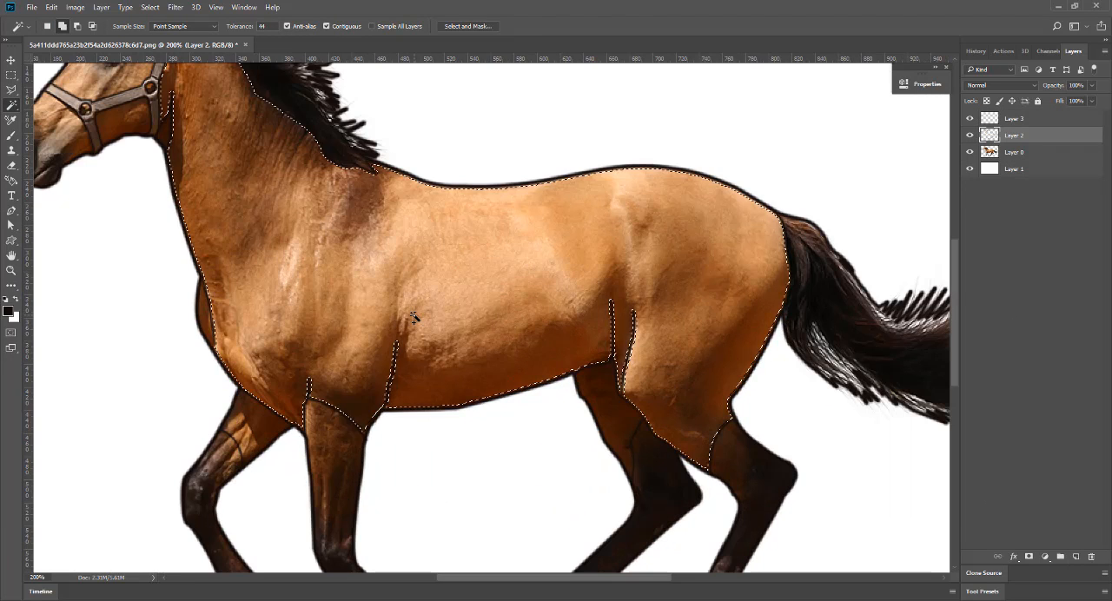
pyautogui.moveTo(336, 286); pyautogui.dragTo(521, 483)
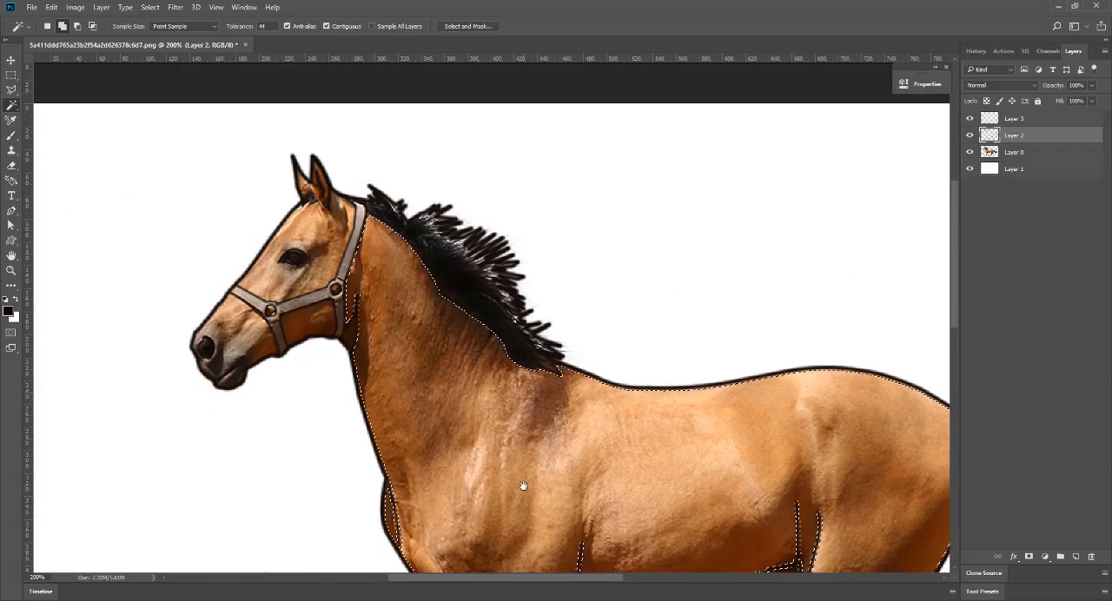
pyautogui.moveTo(665, 463); pyautogui.dragTo(491, 362)
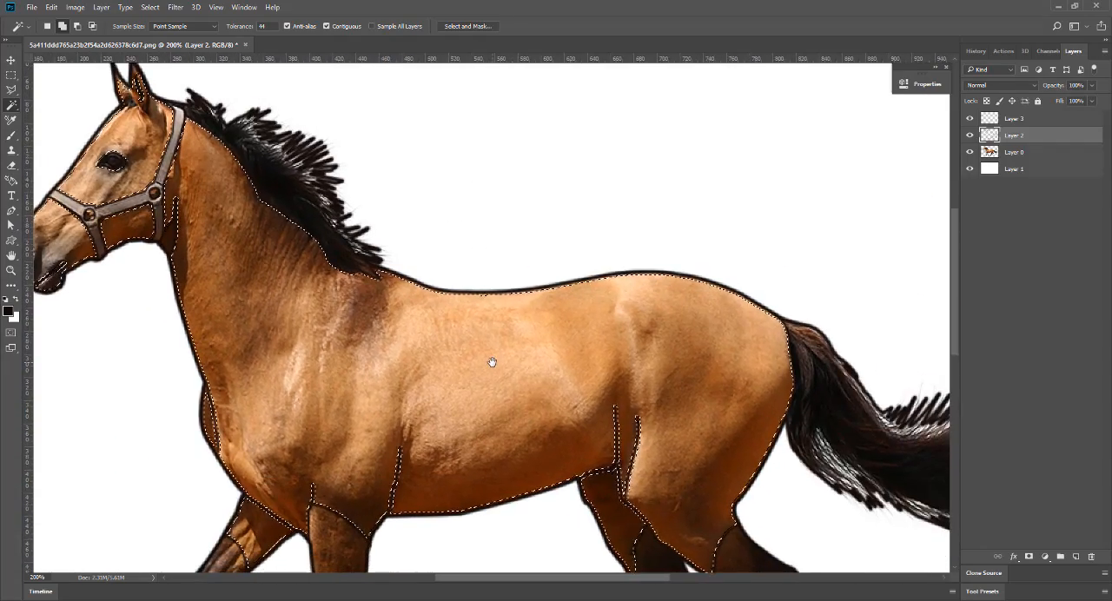
pyautogui.hotkey('ctrl', '-')
pyautogui.hotkey('ctrl', 'd')
# Draw a curved path across the muzzle from the bridge of the nose to behind the mouth and stroke it.
pyautogui.click(11, 210)
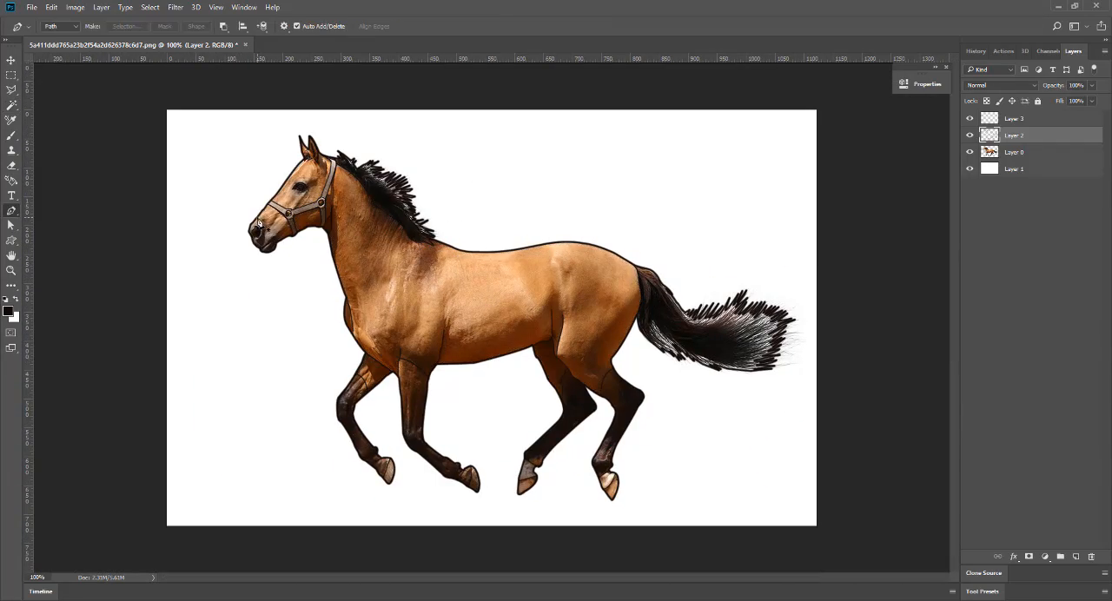
pyautogui.click(257, 217)
pyautogui.moveTo(267, 226); pyautogui.dragTo(267, 242)
pyautogui.scroll(-1, 366, 235)
pyautogui.scroll(4, 365, 235)
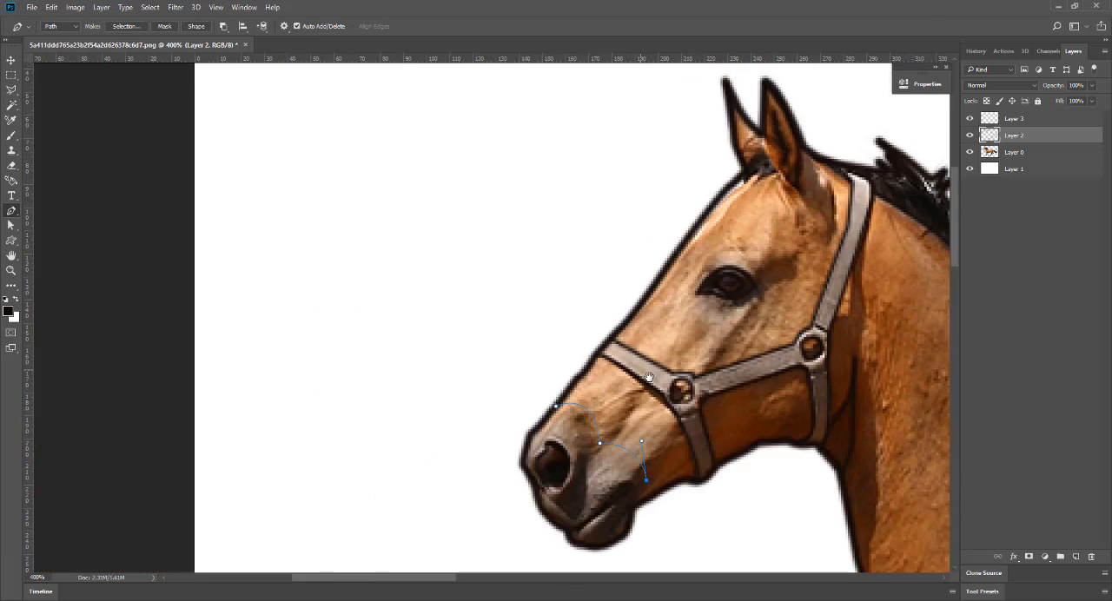
pyautogui.moveTo(644, 508); pyautogui.dragTo(435, 383)
pyautogui.rightClick(434, 382)
pyautogui.click(469, 182)
pyautogui.click(633, 207)
pyautogui.press('Return')
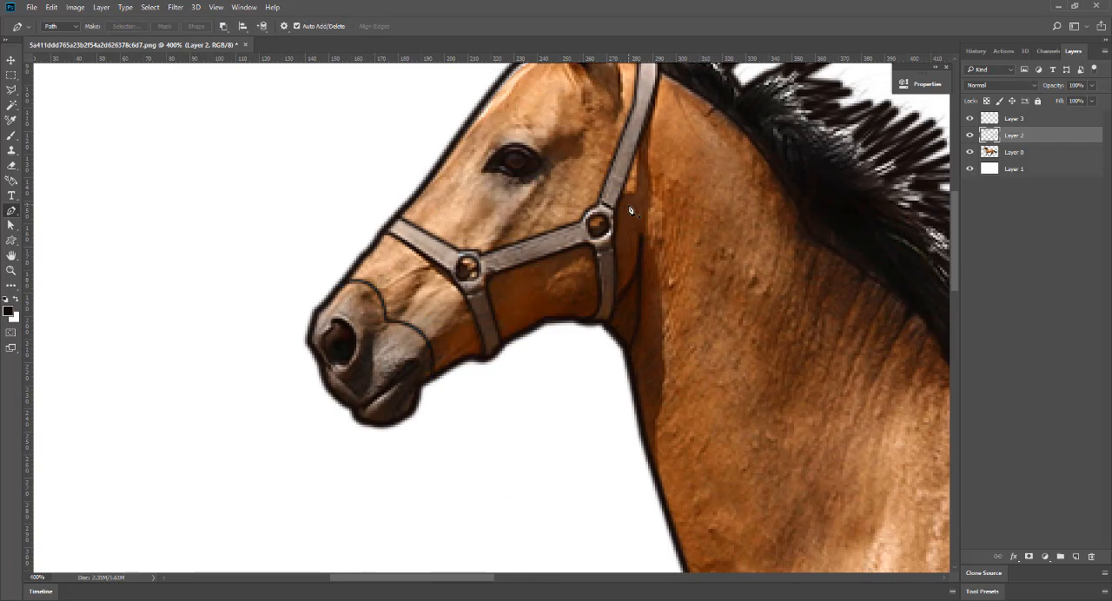
# Select the brown coat areas of the body, upper legs, head and ears on Layer 2 with the Magic Wand.
pyautogui.hotkey('ctrl', '-')
pyautogui.hotkey('ctrl', '-')
pyautogui.moveTo(765, 418); pyautogui.dragTo(637, 353)
pyautogui.hotkey('ctrl', '-')
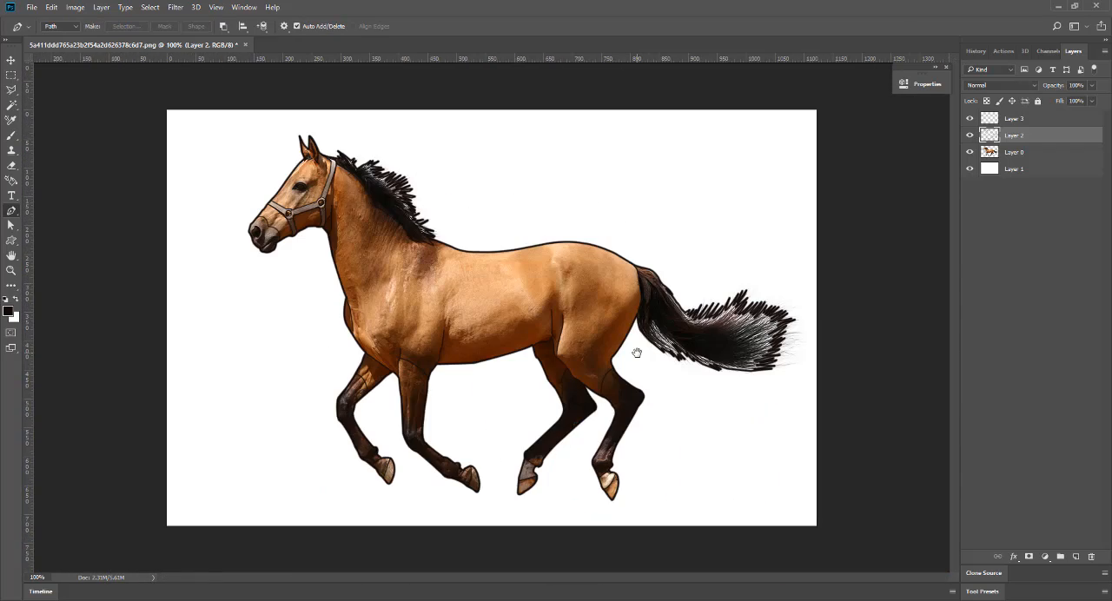
pyautogui.hotkey('ctrl', '+')
pyautogui.click(11, 107)
pyautogui.click(370, 392)
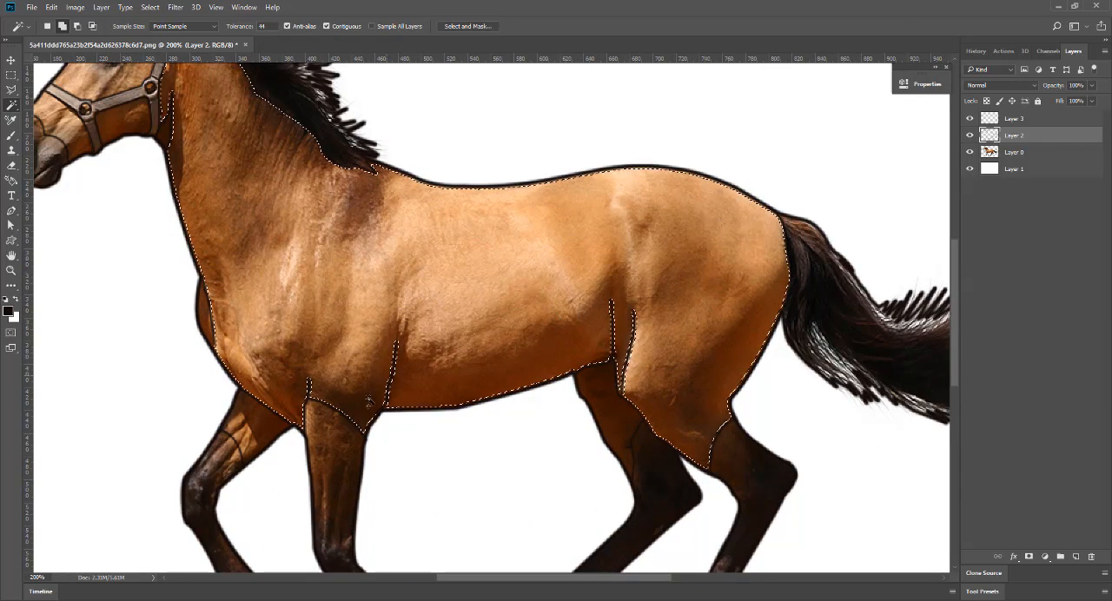
pyautogui.click(260, 422)
pyautogui.click(612, 417)
pyautogui.moveTo(321, 276); pyautogui.dragTo(473, 413)
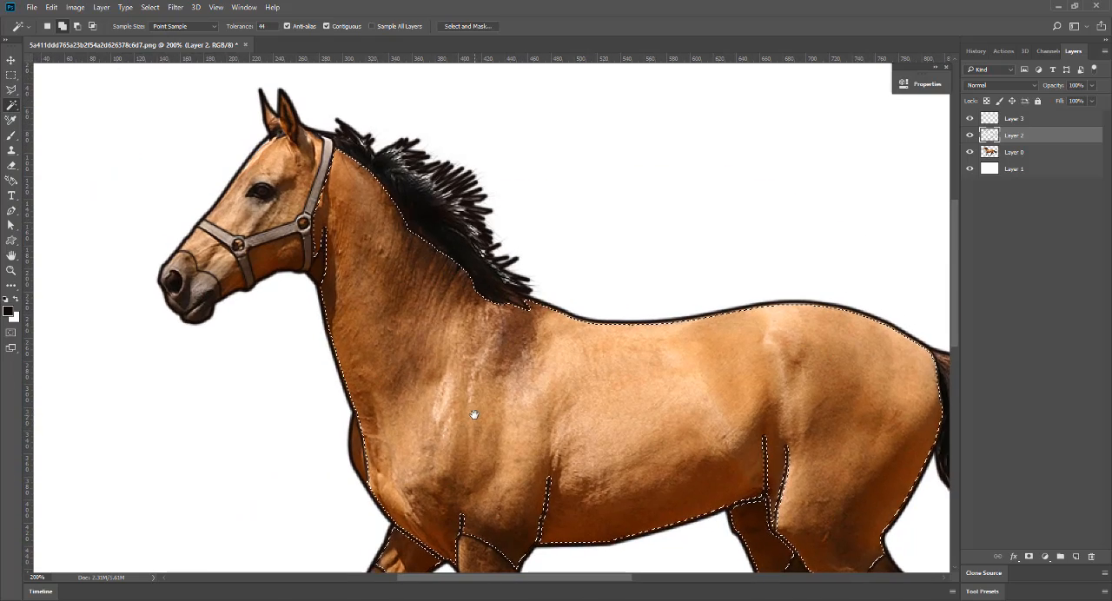
pyautogui.click(273, 256)
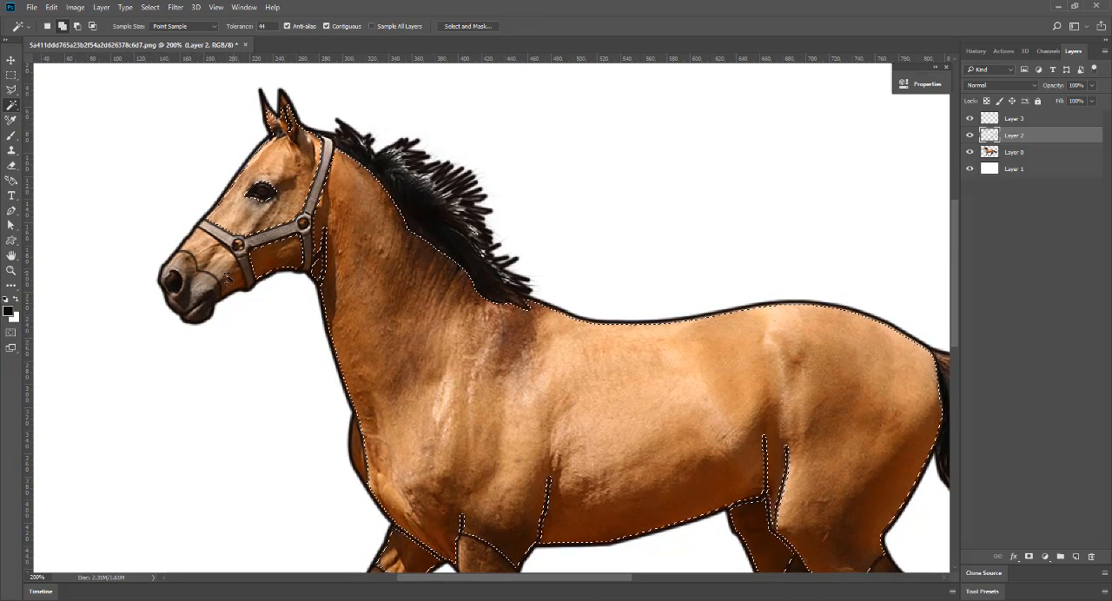
pyautogui.hotkey('ctrl', '-')
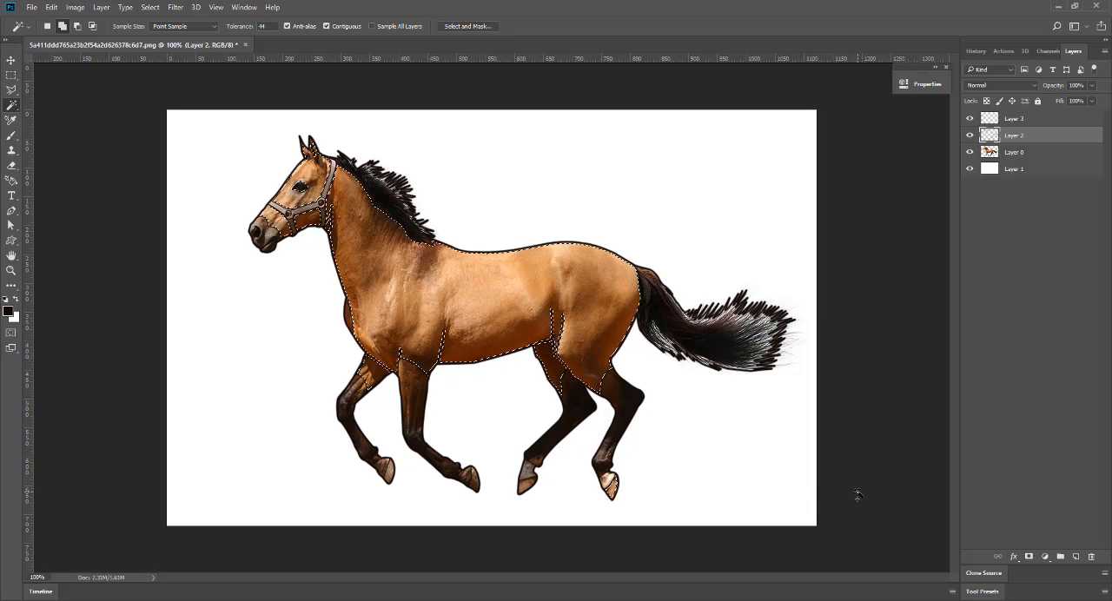
# Make Layer 3 active and set the foreground color to the dark brown 78370f, sampled from the horse's belly.
pyautogui.click(1015, 118)
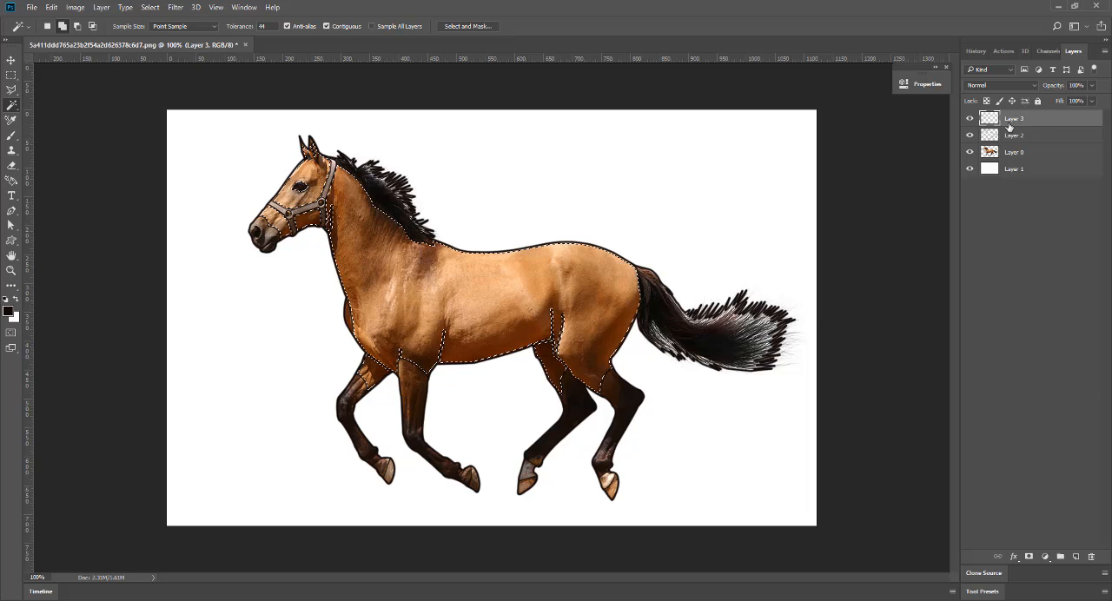
pyautogui.click(9, 312)
pyautogui.click(463, 296)
pyautogui.click(811, 321)
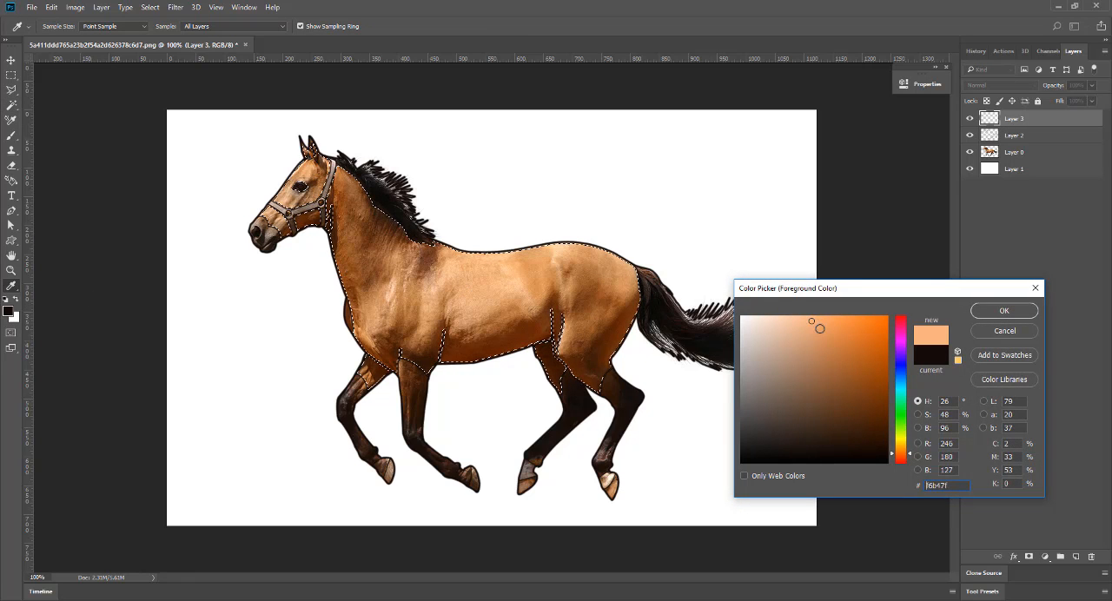
pyautogui.click(819, 328)
pyautogui.click(827, 339)
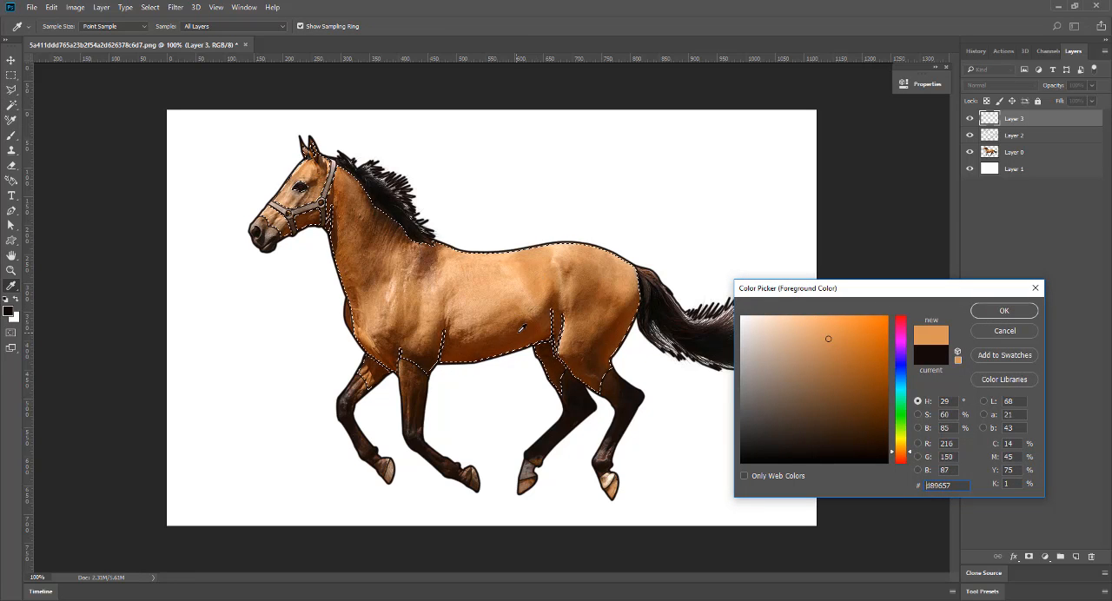
pyautogui.click(520, 344)
pyautogui.click(870, 395)
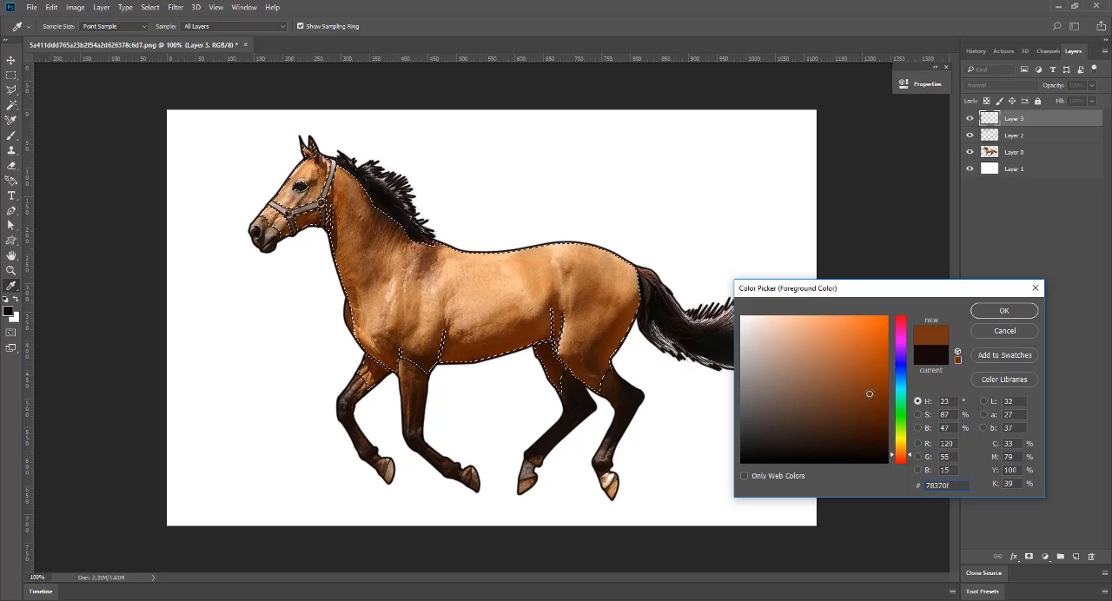
pyautogui.click(1002, 310)
# Fill the selected coat areas on Layer 3 with the brown foreground color and deselect.
pyautogui.press('w')
pyautogui.hotkey('alt', 'BackSpace')
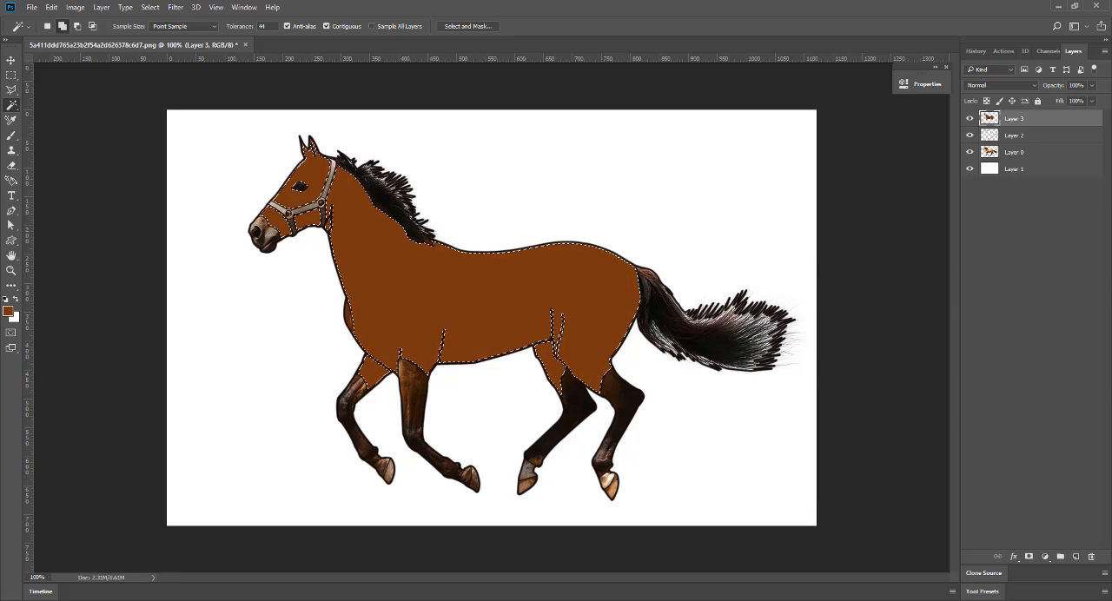
pyautogui.hotkey('ctrl', 'd')
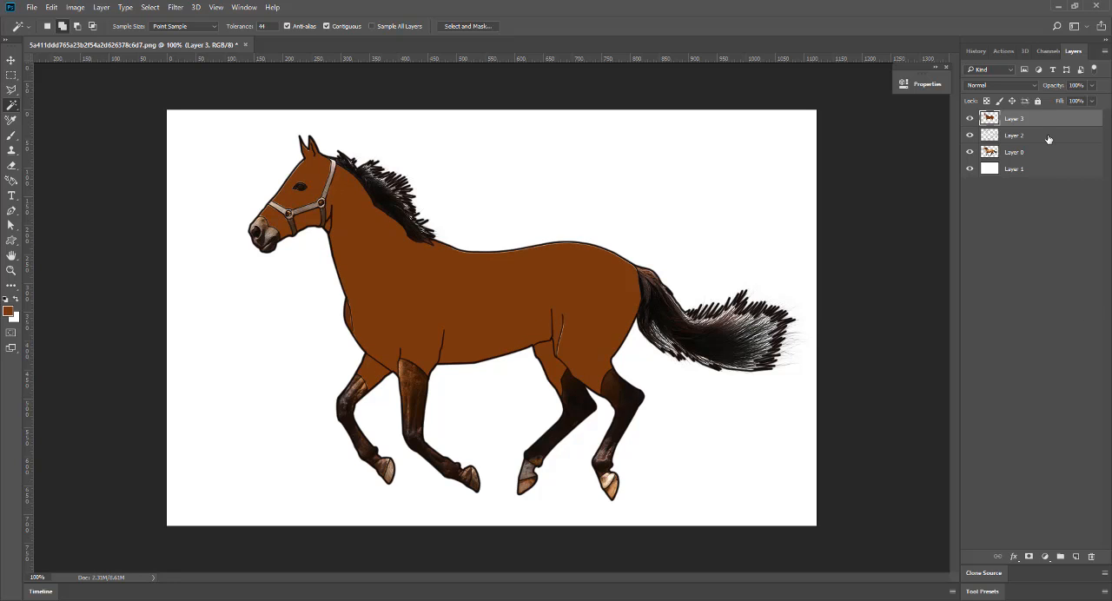
# Select the brown coat areas again and clear their fill from Layer 3.
pyautogui.click(527, 315)
pyautogui.hotkey('ctrl', '+')
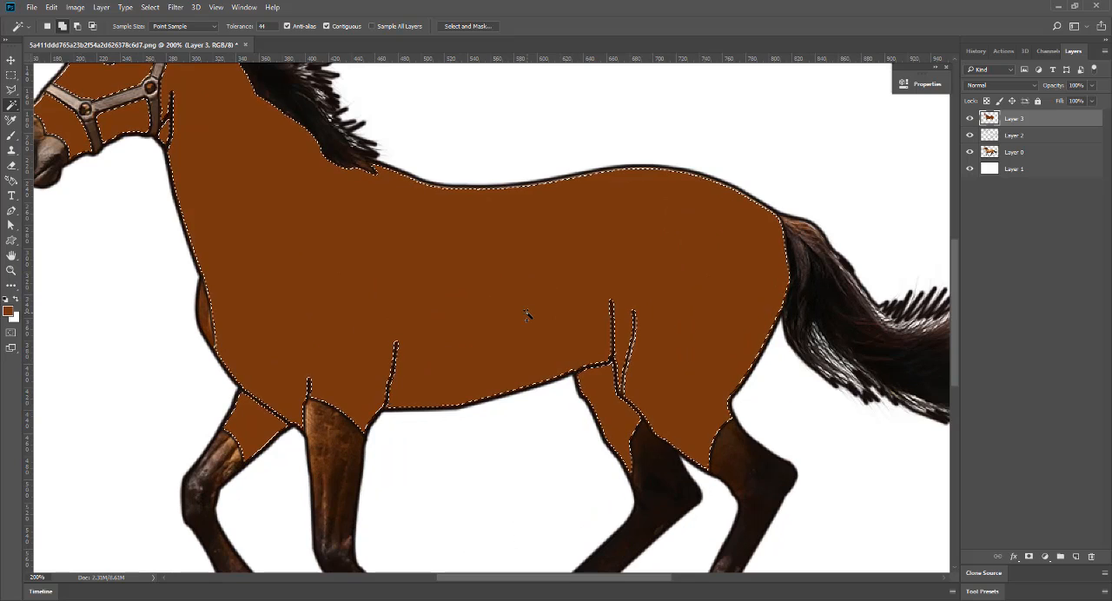
pyautogui.scroll(1, 527, 316)
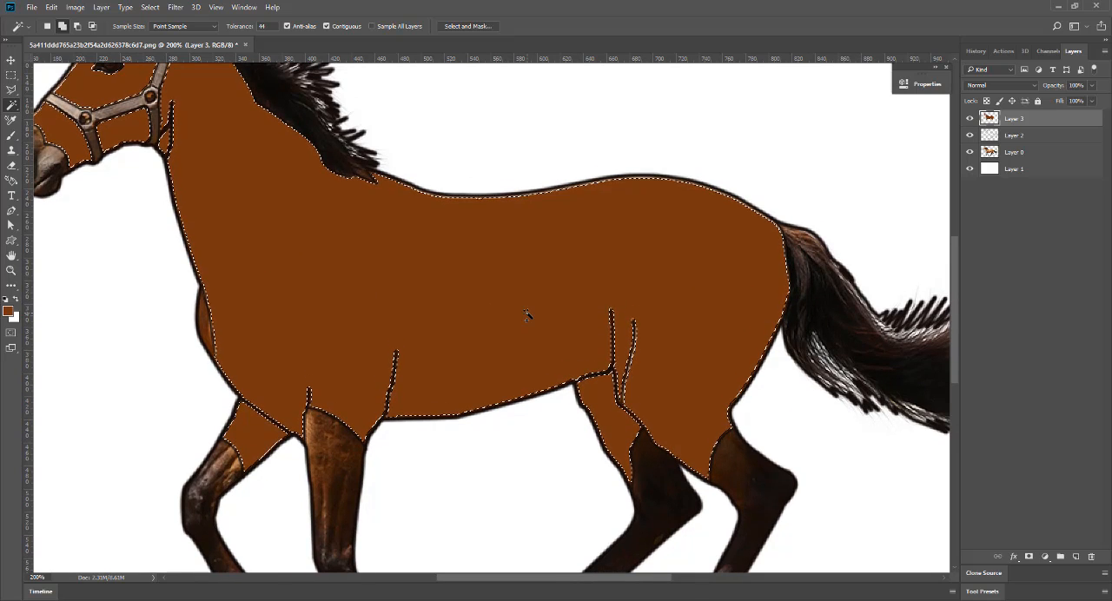
pyautogui.click(207, 332)
pyautogui.click(274, 327)
pyautogui.press('Delete')
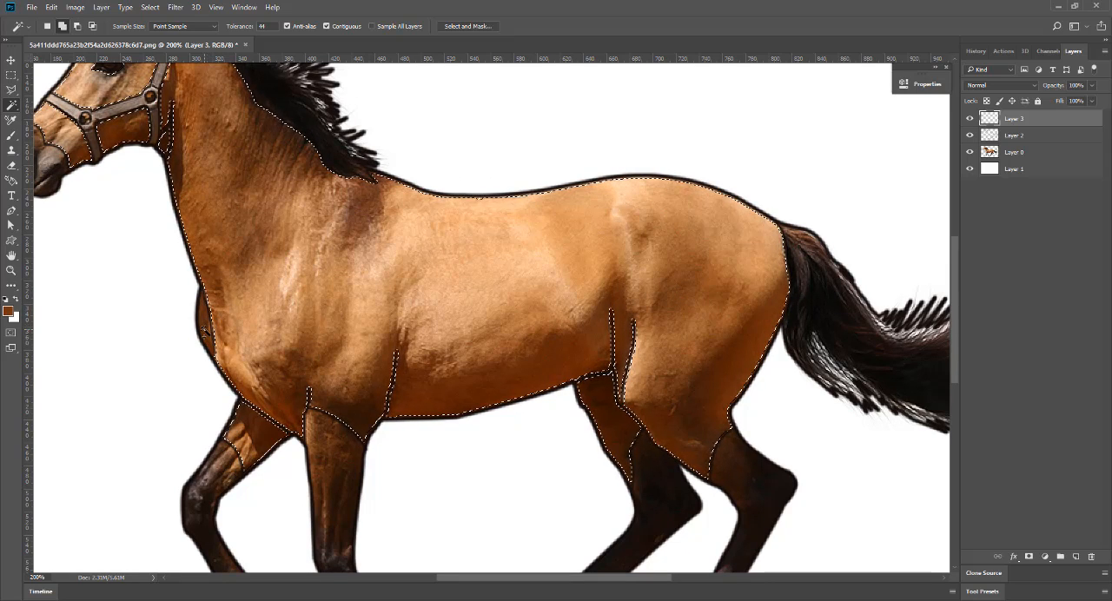
# Make Layer 2 active and add the narrow strip at the front of the chest to the coat selection.
pyautogui.click(205, 330)
pyautogui.hotkey('ctrl', 'z')
pyautogui.click(1061, 138)
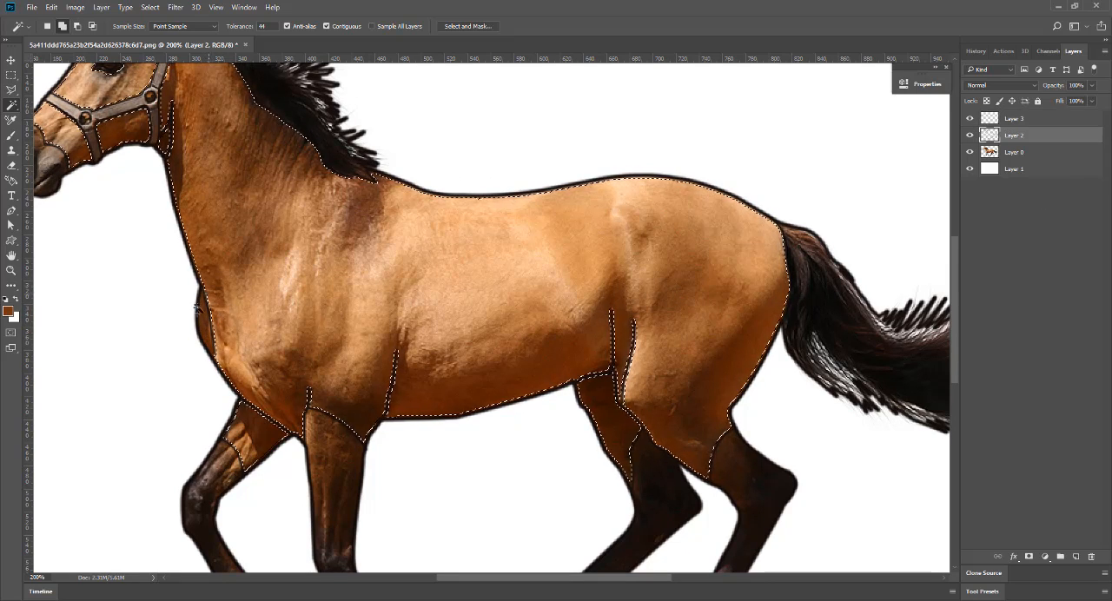
pyautogui.scroll(2, 537, 328)
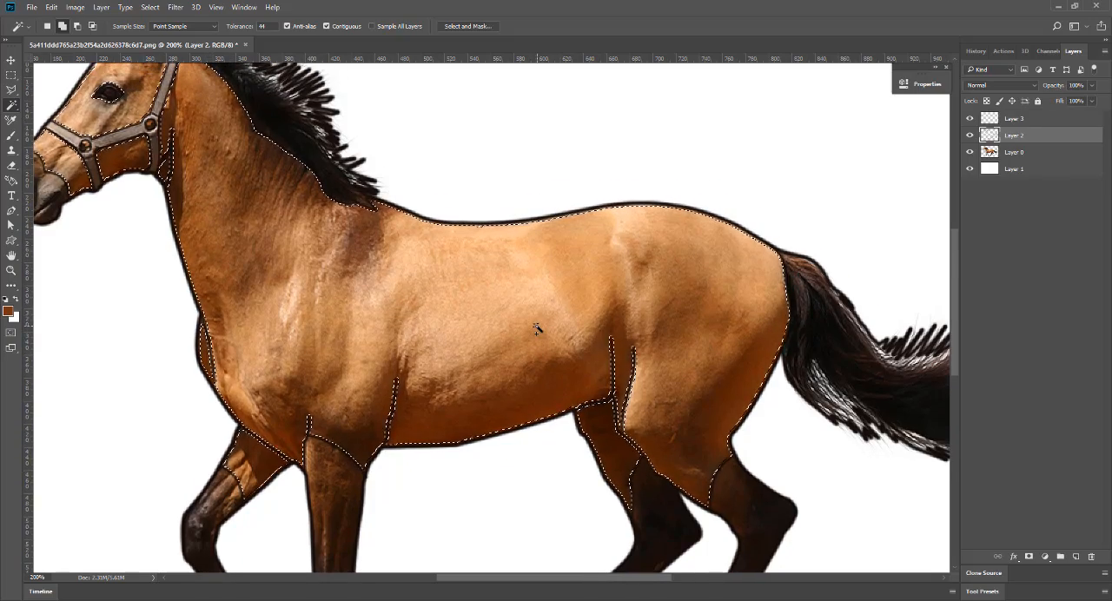
# Expand the coat selection slightly into the outlines and make Layer 3 active.
pyautogui.hotkey('ctrl', 'd')
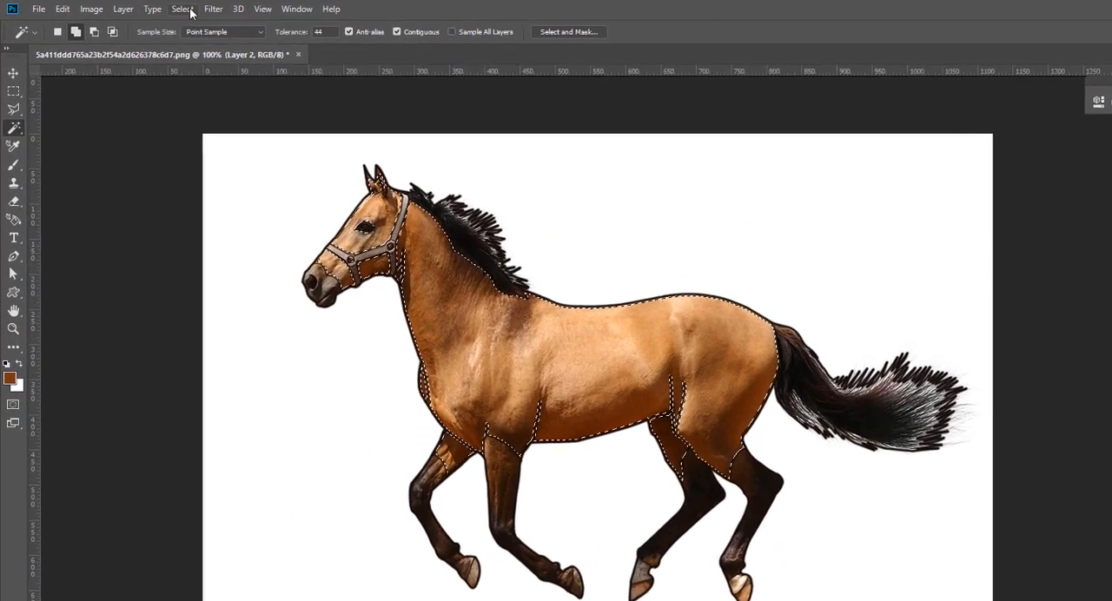
pyautogui.click(150, 7)
pyautogui.moveTo(199, 191)
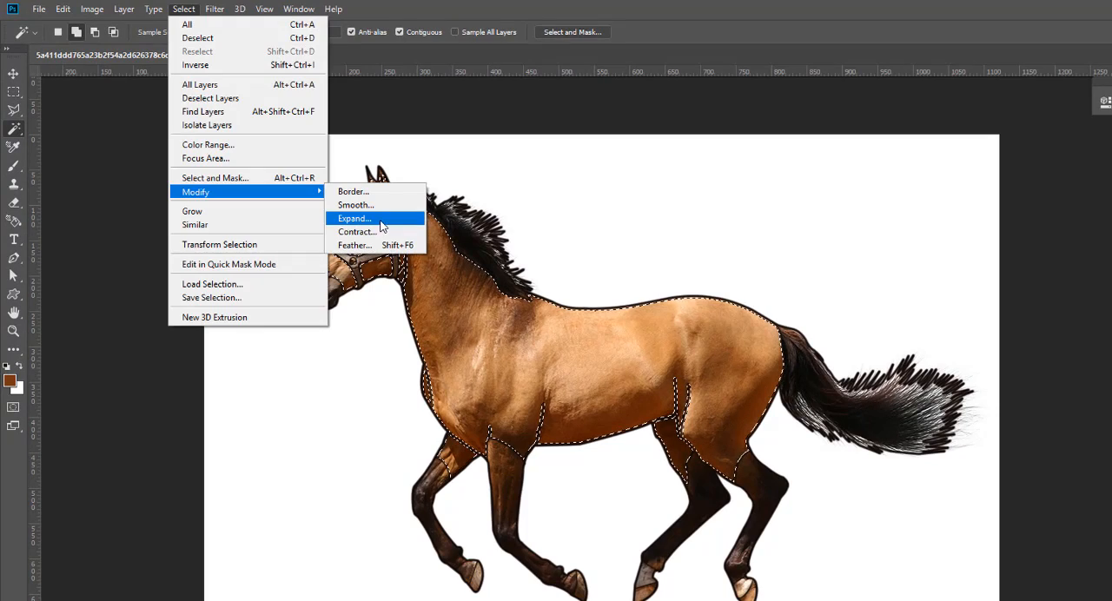
pyautogui.click(365, 215)
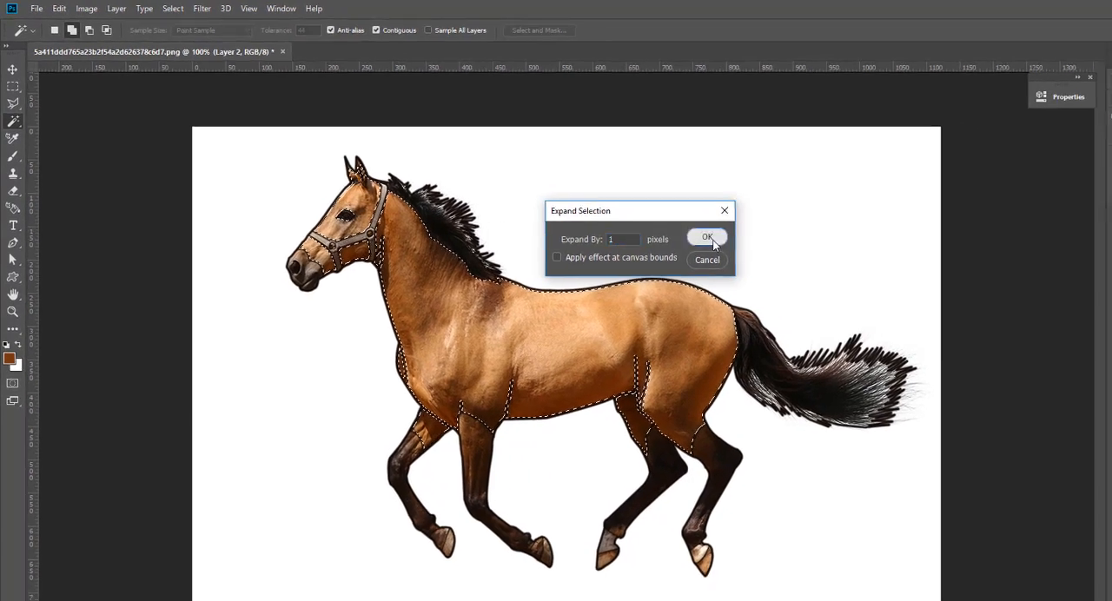
pyautogui.click(711, 240)
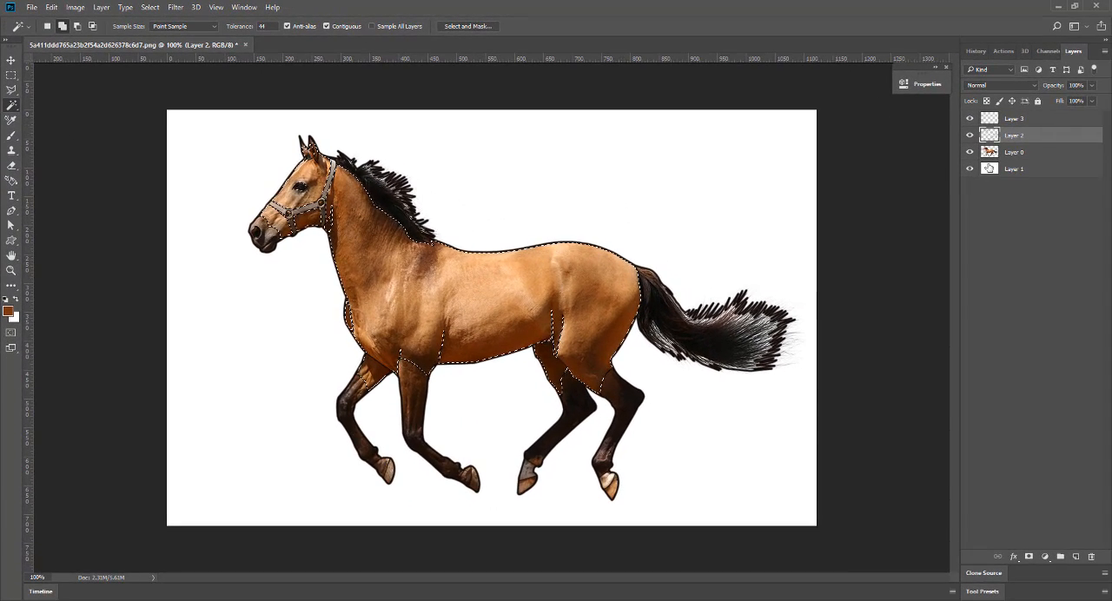
pyautogui.click(1044, 121)
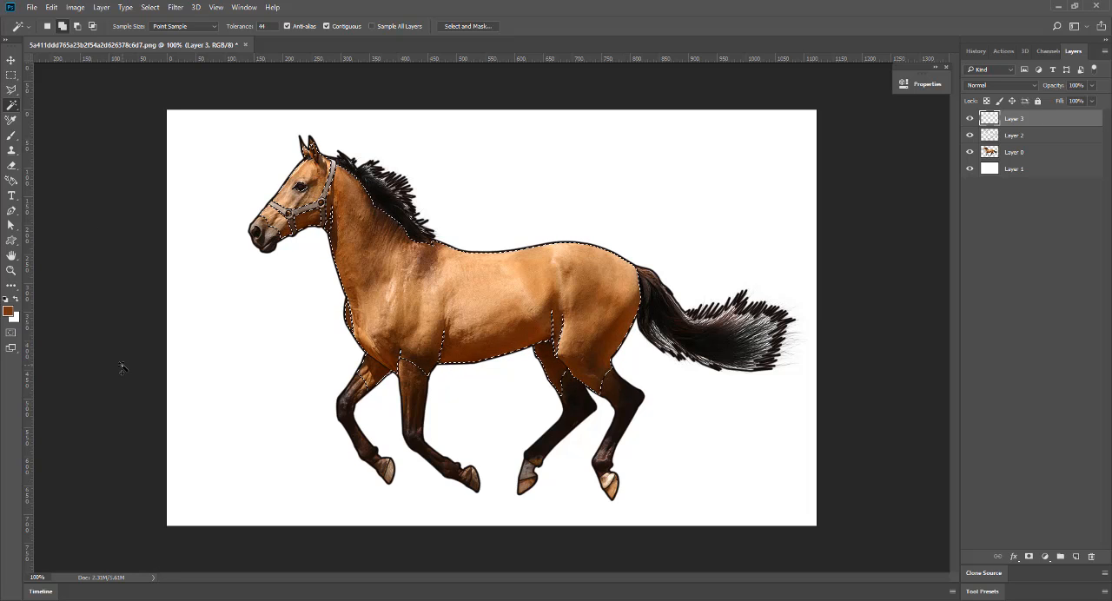
# Fill the expanded coat selection on Layer 3 with the brown foreground color and deselect.
pyautogui.hotkey('alt', 'BackSpace')
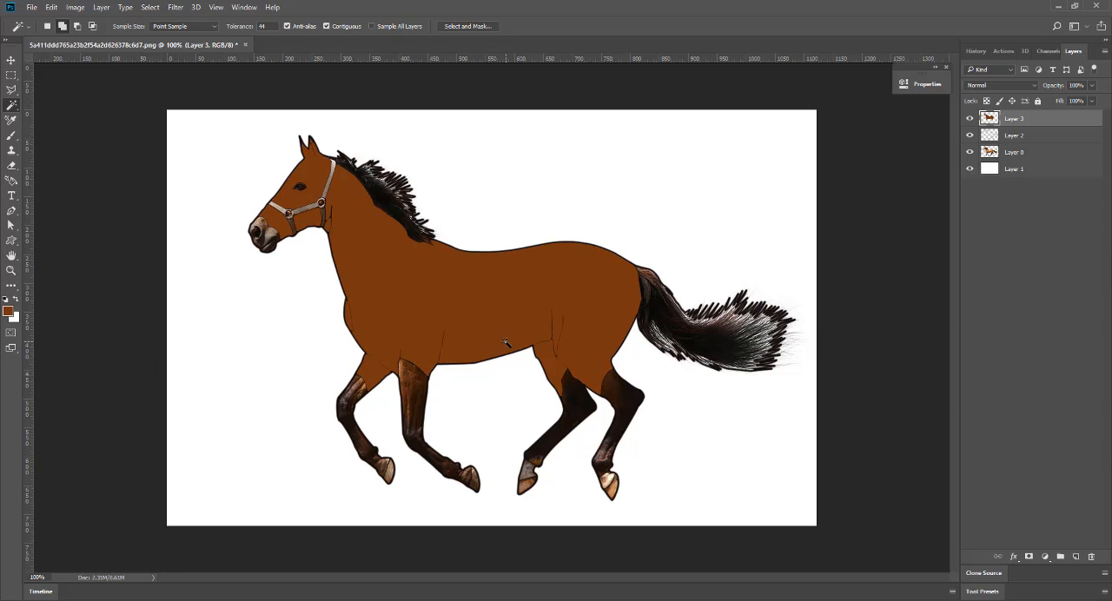
# Make Layer 2 active and select the dark areas inside the outlines: lower legs, tail, mane, muzzle and eye.
pyautogui.click(1056, 138)
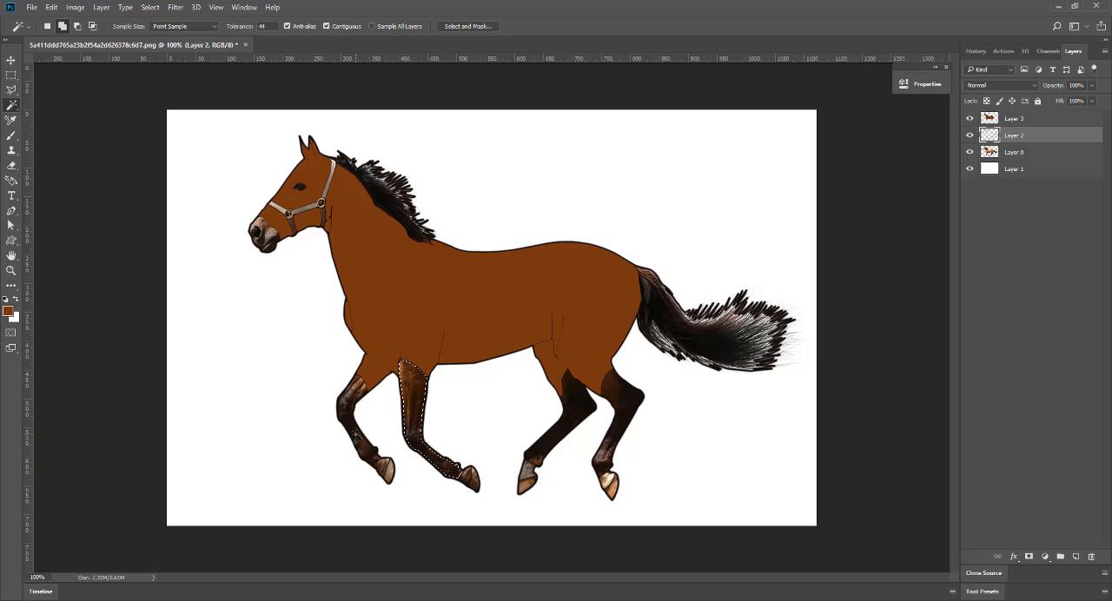
pyautogui.click(624, 408)
pyautogui.click(688, 331)
pyautogui.click(393, 198)
pyautogui.click(258, 229)
pyautogui.hotkey('ctrl', '+')
pyautogui.hotkey('ctrl', '+')
pyautogui.moveTo(47, 118); pyautogui.dragTo(433, 431)
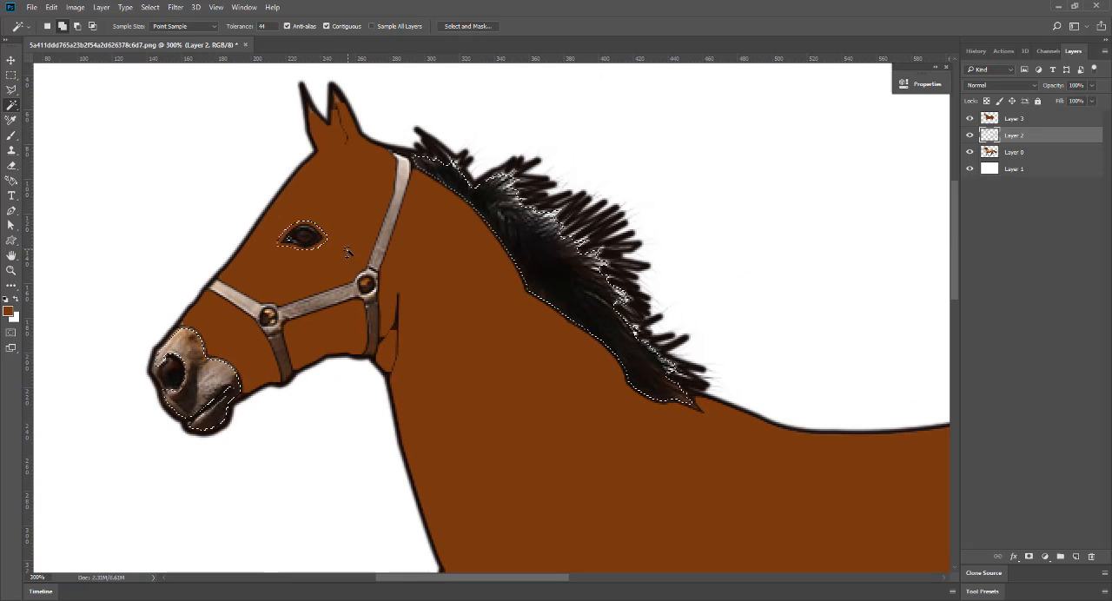
pyautogui.click(301, 235)
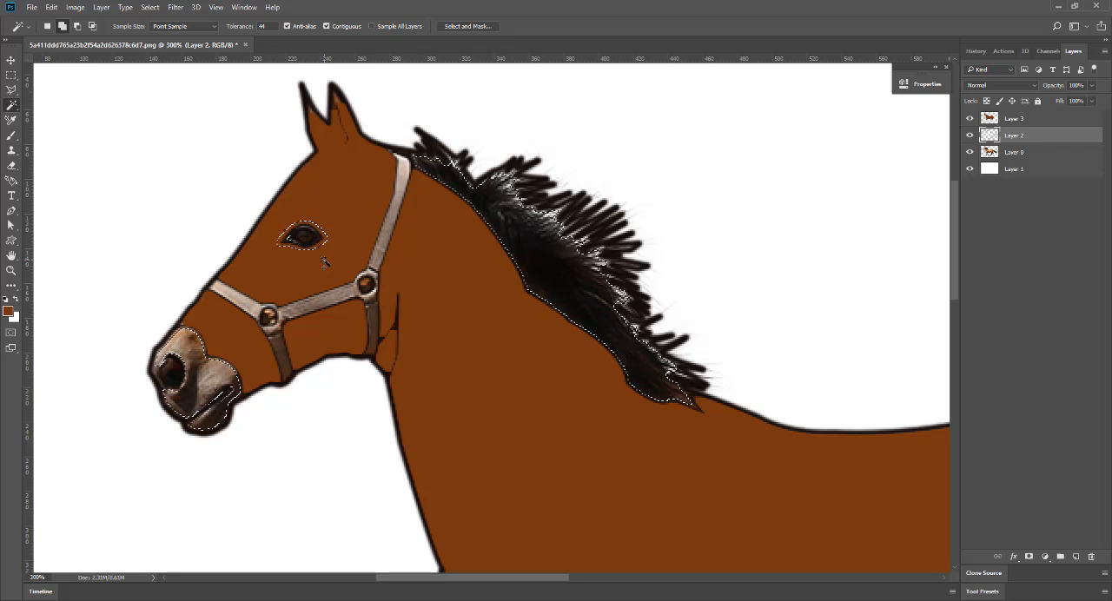
pyautogui.hotkey('ctrl', 'z')
pyautogui.hotkey('ctrl', 'd')
pyautogui.hotkey('ctrl', '-')
pyautogui.hotkey('ctrl', '-')
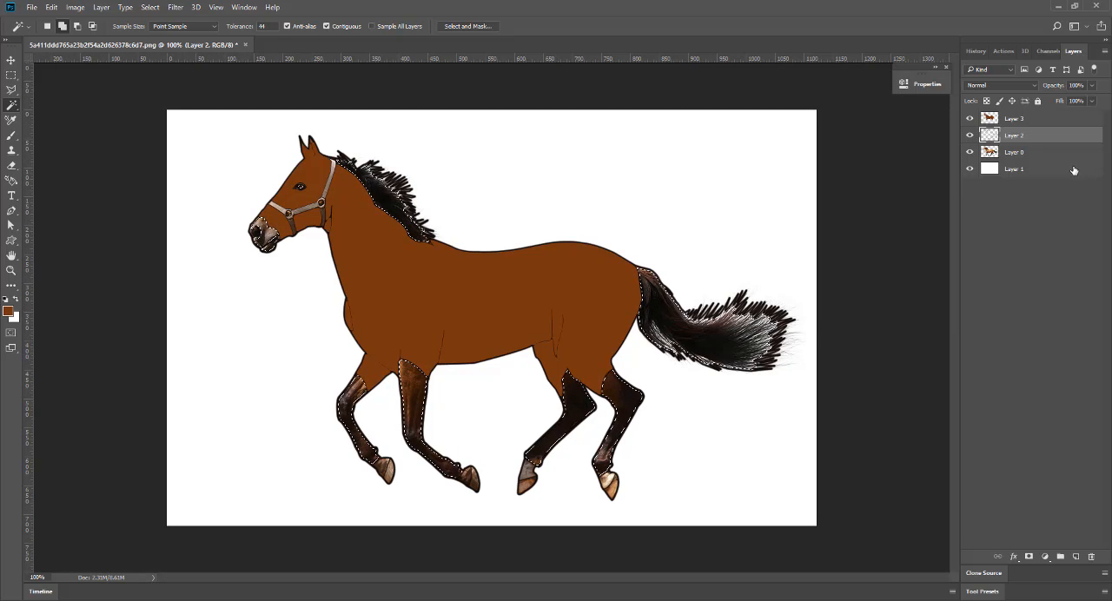
# Fill the selected dark areas on a new layer with dark brown #1a1008, deselect, and return to Layer 2.
pyautogui.click(1075, 557)
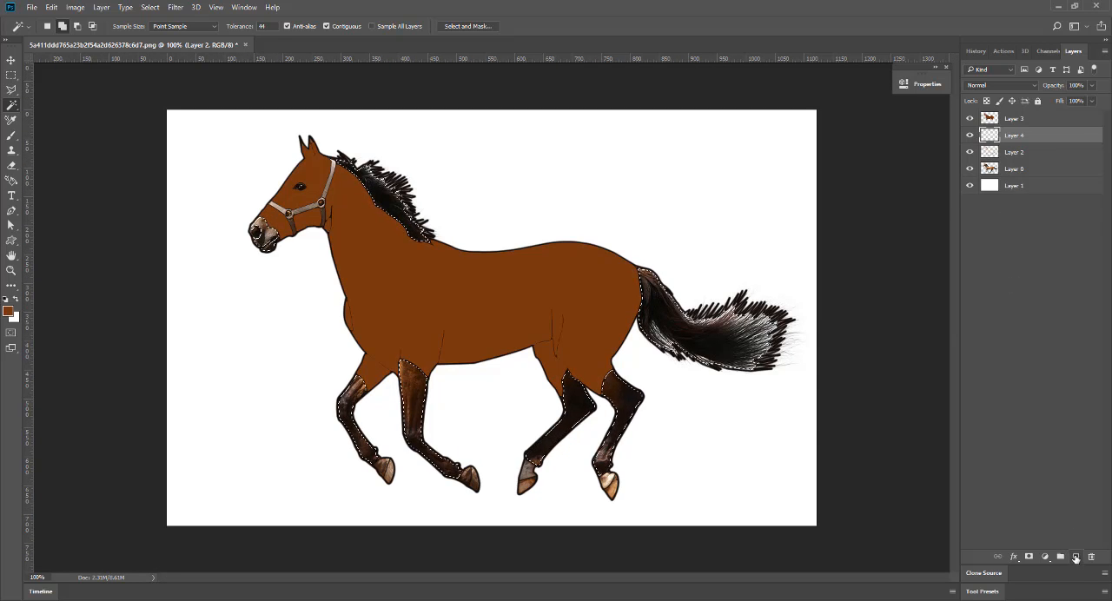
pyautogui.click(9, 311)
pyautogui.write('15110d')
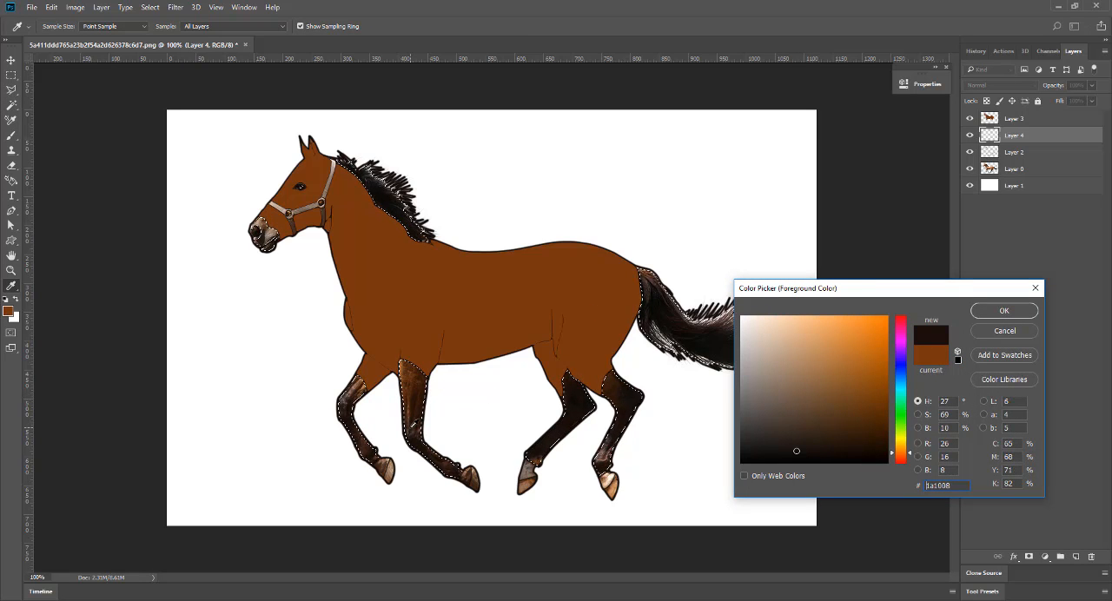
pyautogui.click(1004, 310)
pyautogui.hotkey('alt', 'BackSpace')
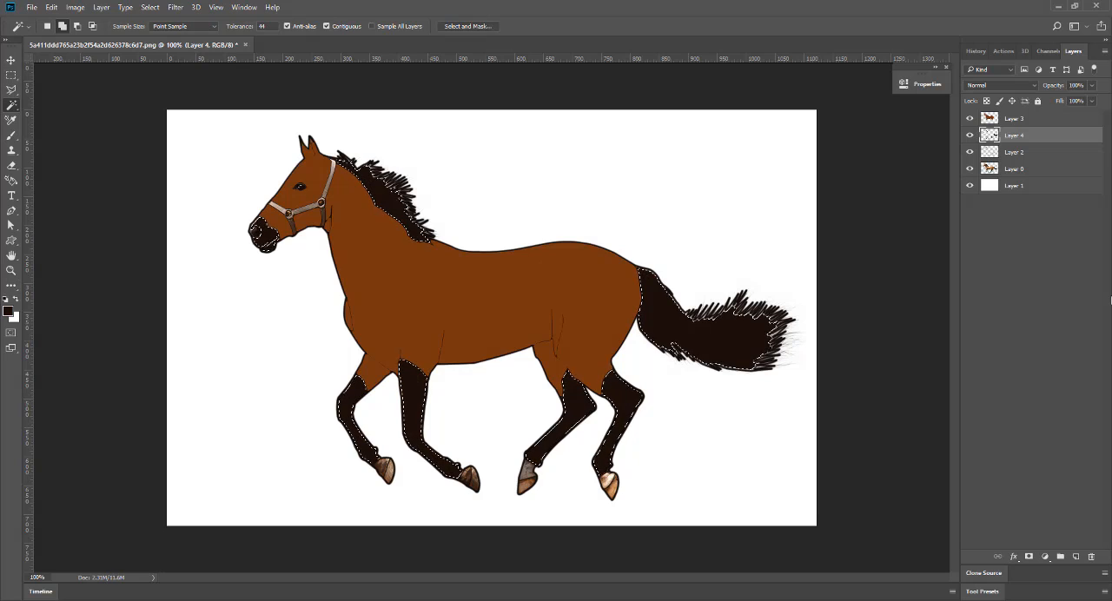
pyautogui.hotkey('ctrl', 'd')
pyautogui.click(1050, 154)
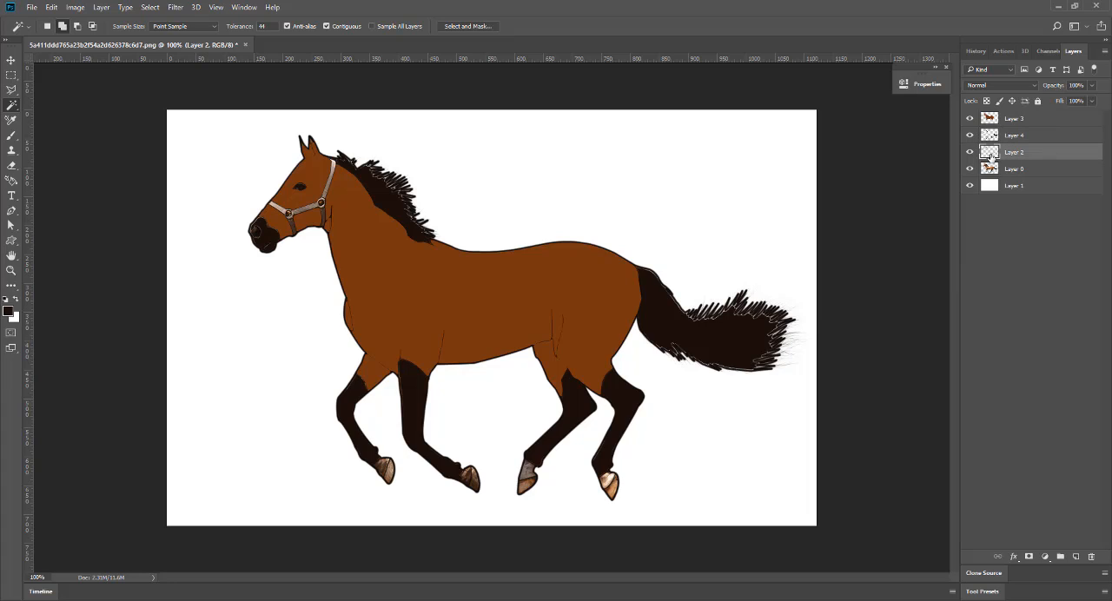
pyautogui.hotkey('ctrl', '+')
pyautogui.scroll(2, 908, 204)
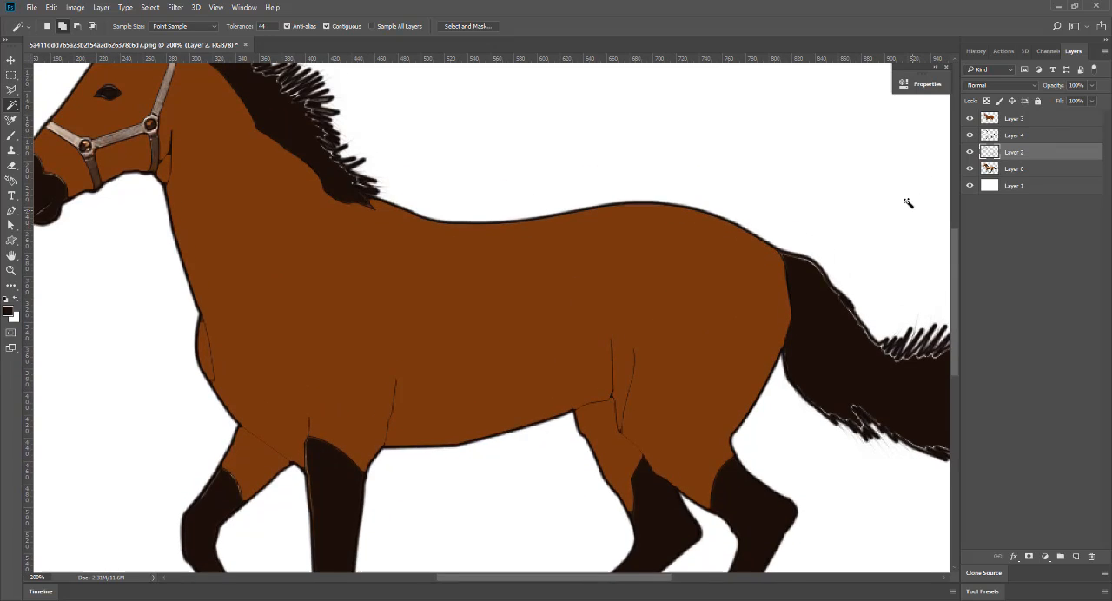
pyautogui.keyDown('ctrl'); pyautogui.click(995, 154); pyautogui.keyUp('ctrl')
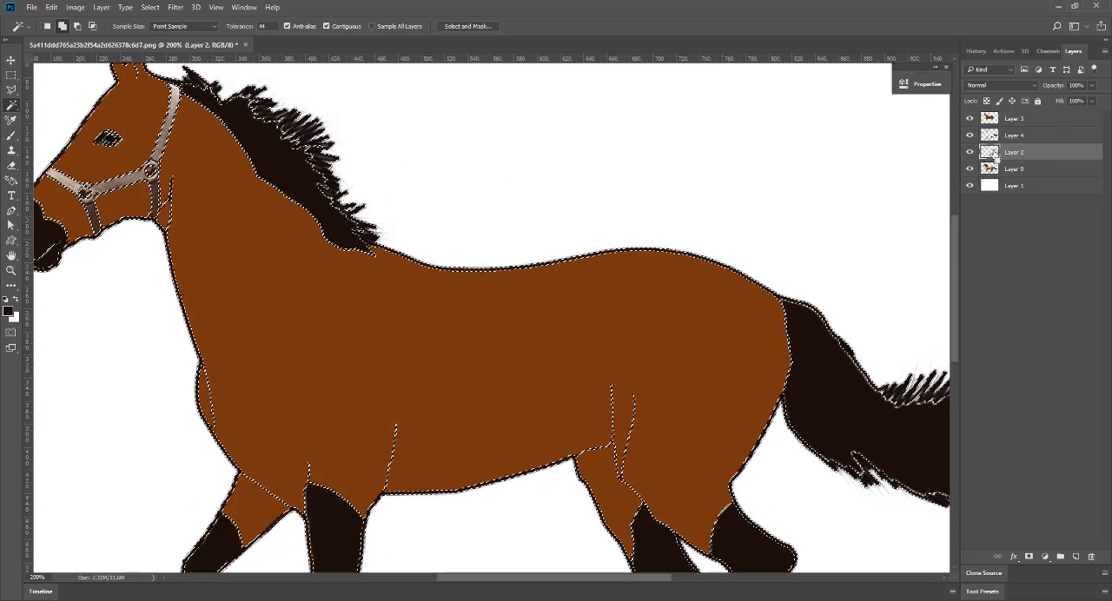
pyautogui.hotkey('ctrl', 'd')
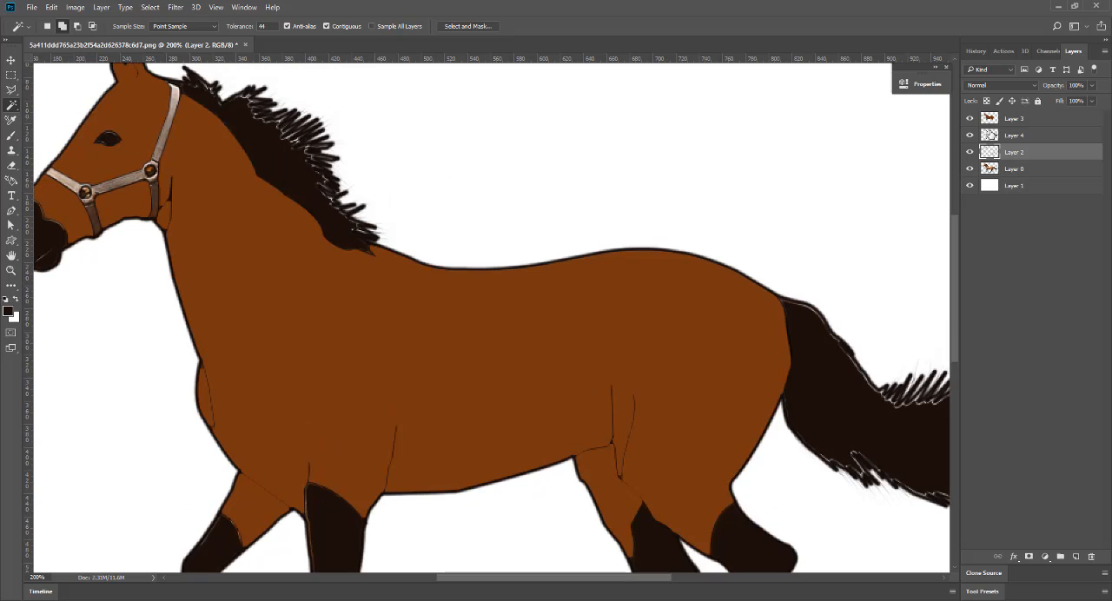
pyautogui.keyDown('ctrl'); pyautogui.click(990, 136); pyautogui.keyUp('ctrl')
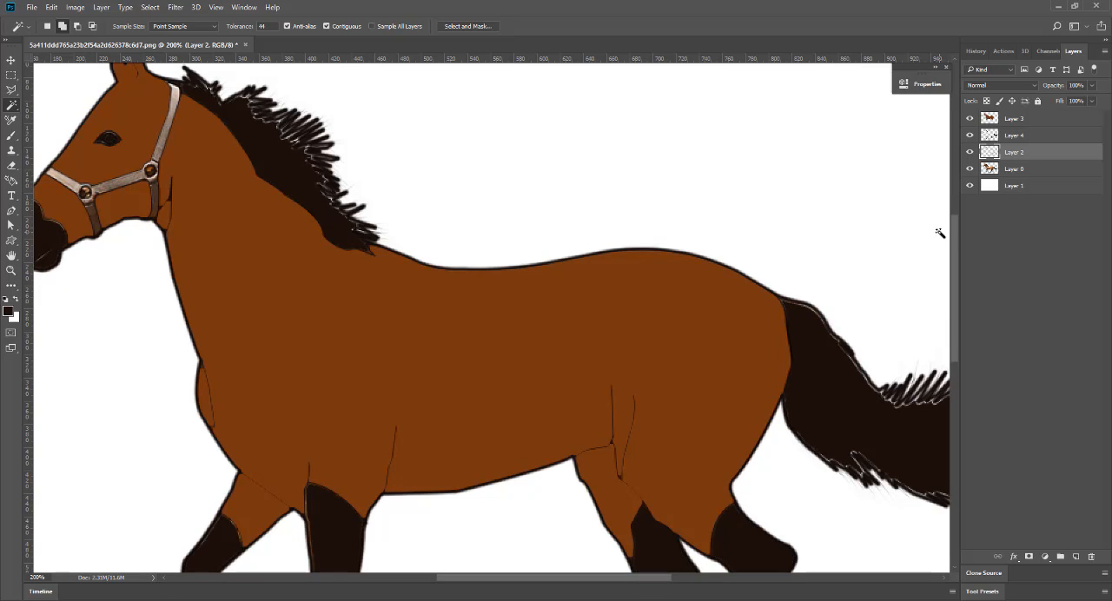
# Select the lower part of all four hooves and fill them on a new layer with brown #8e6a4b.
pyautogui.hotkey('ctrl', '-')
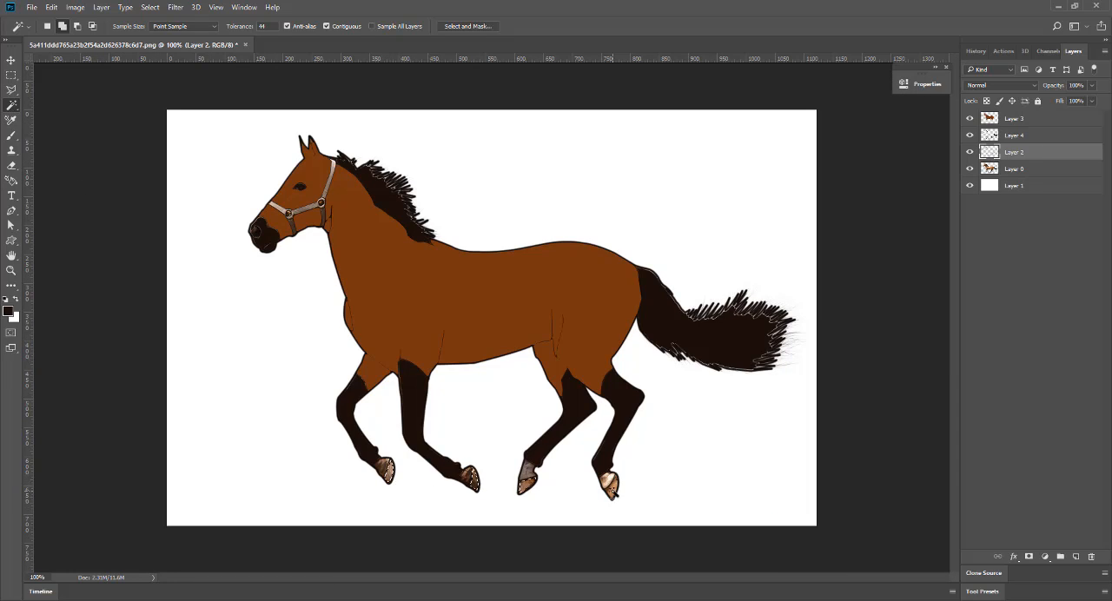
pyautogui.click(1077, 557)
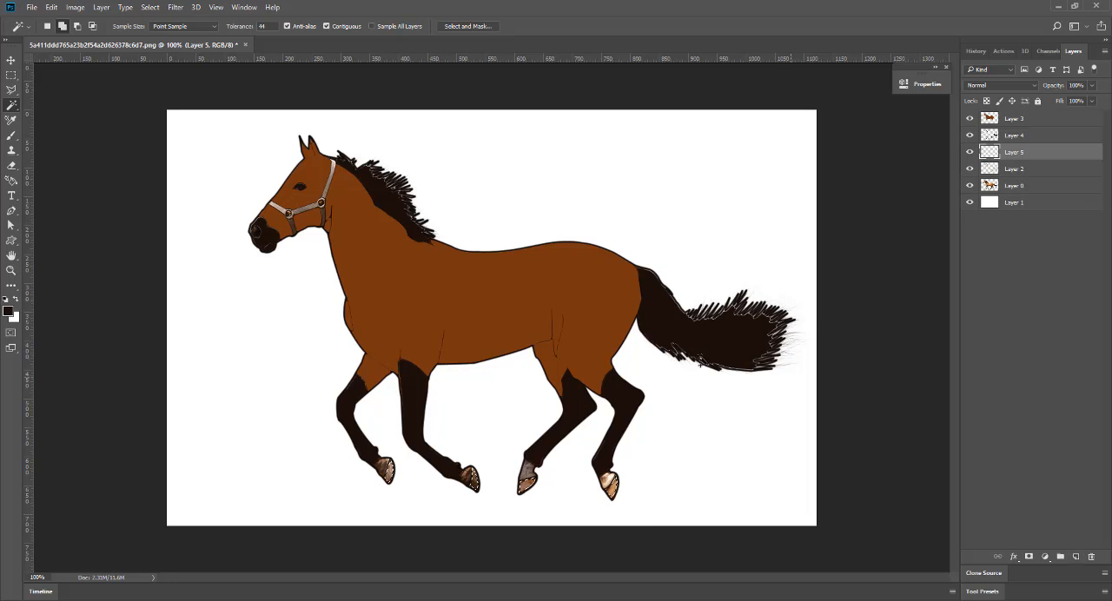
pyautogui.click(11, 315)
pyautogui.click(605, 473)
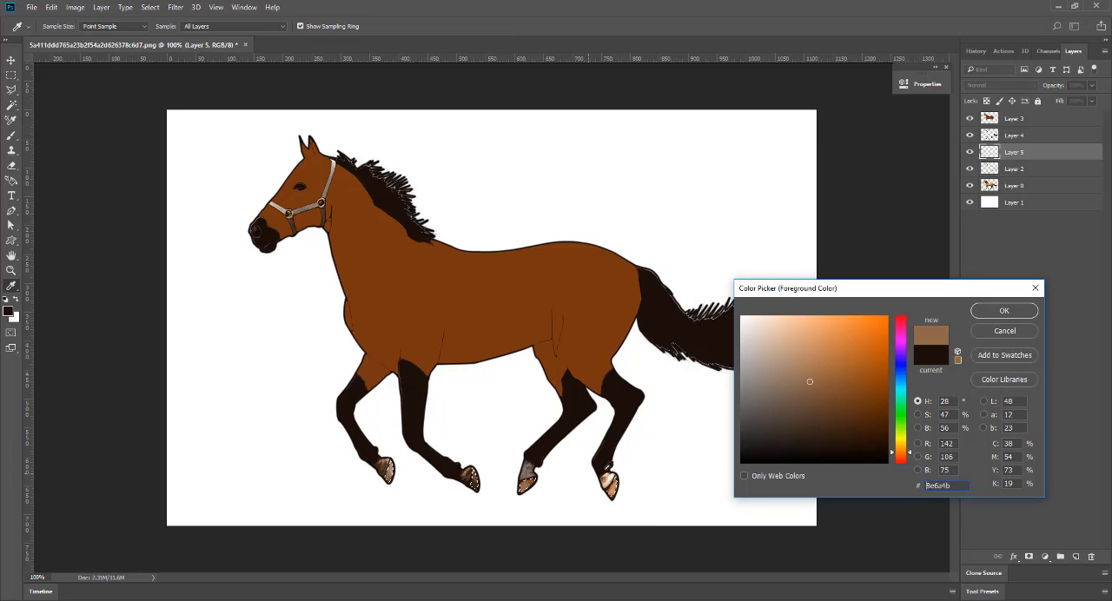
pyautogui.click(1003, 311)
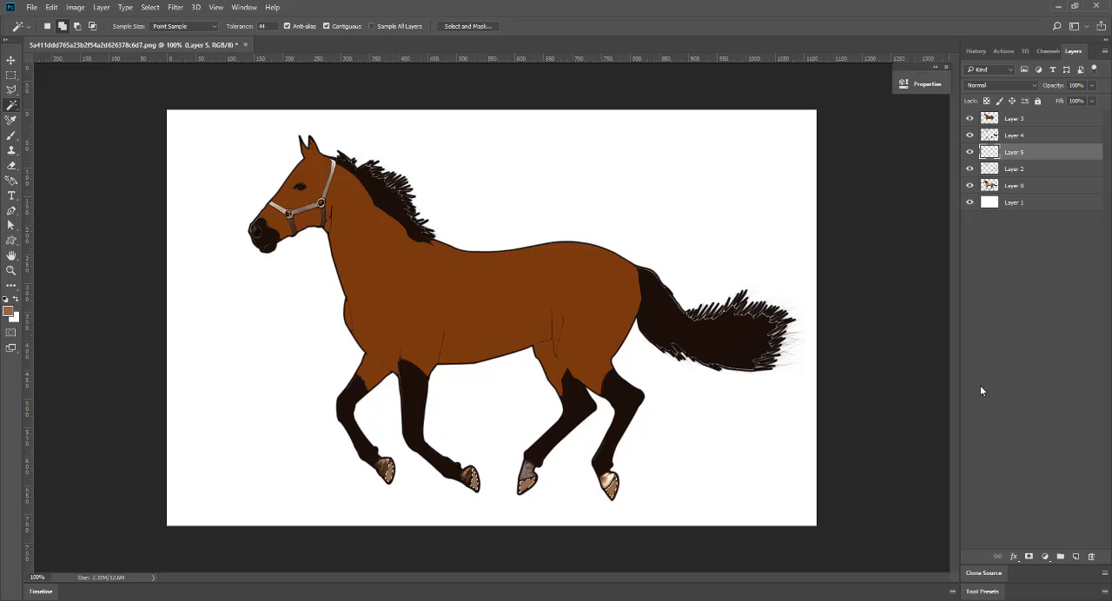
# Refill the selected hoof areas on Layer 5 with the darker brown #6b3e18 and deselect.
pyautogui.click(9, 311)
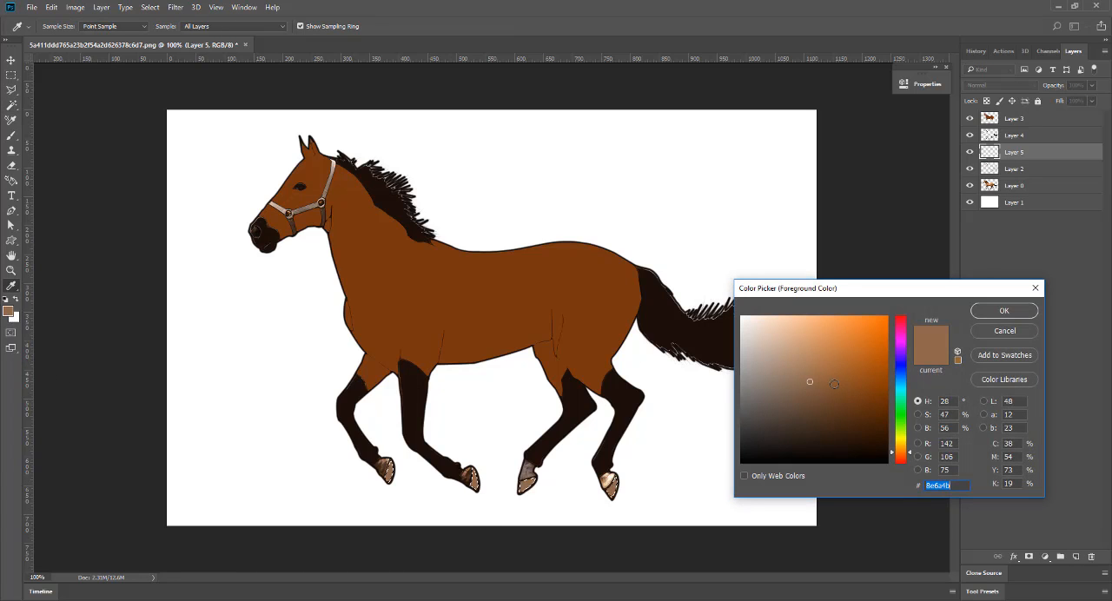
pyautogui.click(608, 479)
pyautogui.click(854, 401)
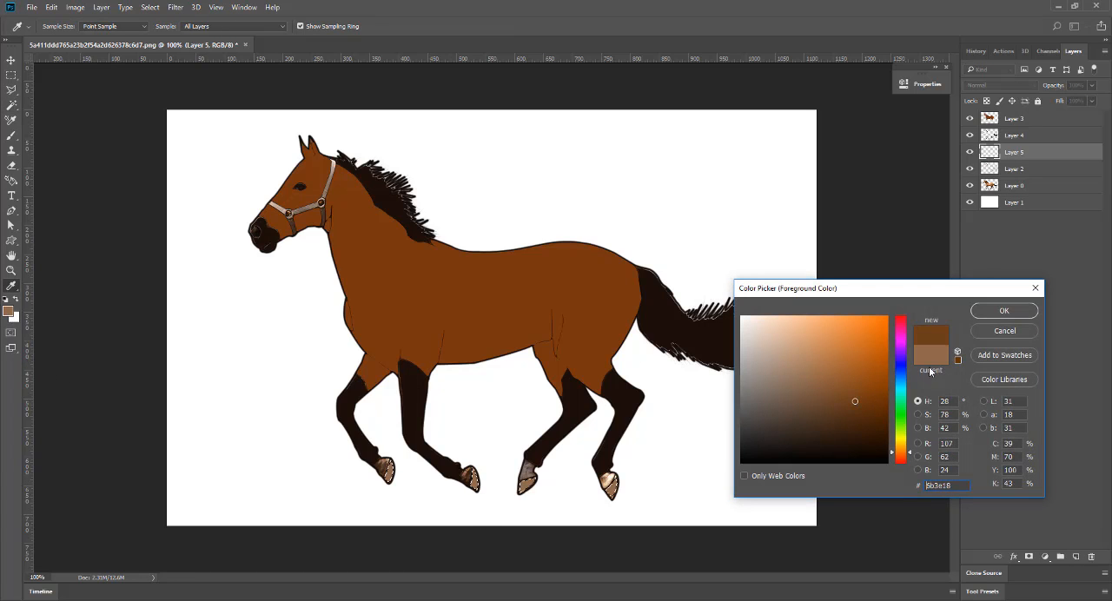
pyautogui.click(1004, 311)
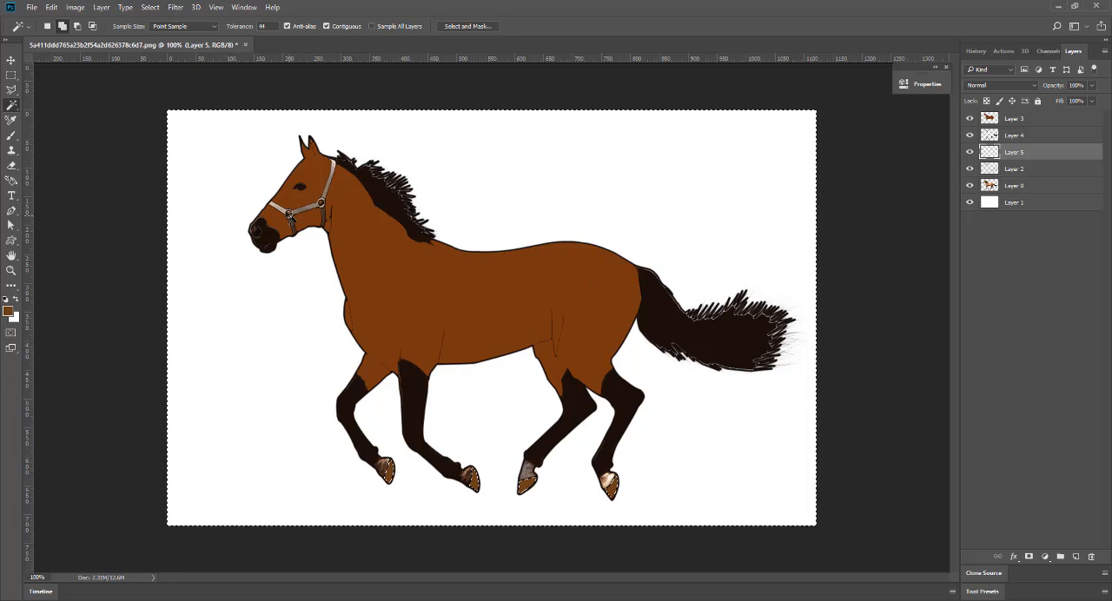
pyautogui.hotkey('ctrl', 'd')
# Make Layer 2 active and select all the strap sections of the halter on the horse's head.
pyautogui.click(984, 170)
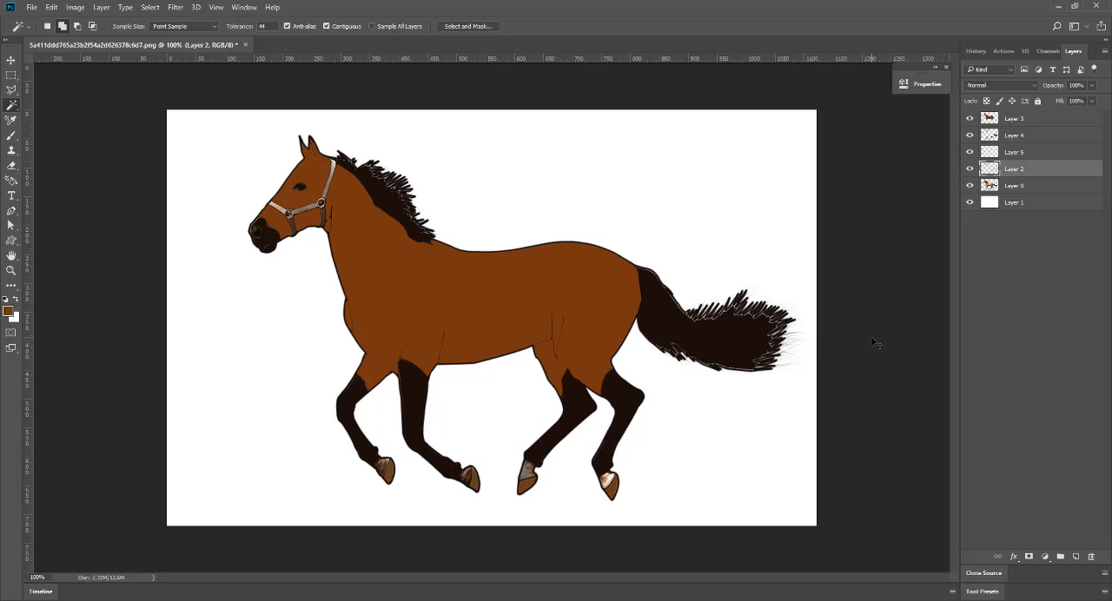
pyautogui.hotkey('ctrl', '+')
pyautogui.hotkey('ctrl', '+')
pyautogui.moveTo(429, 355); pyautogui.dragTo(592, 470)
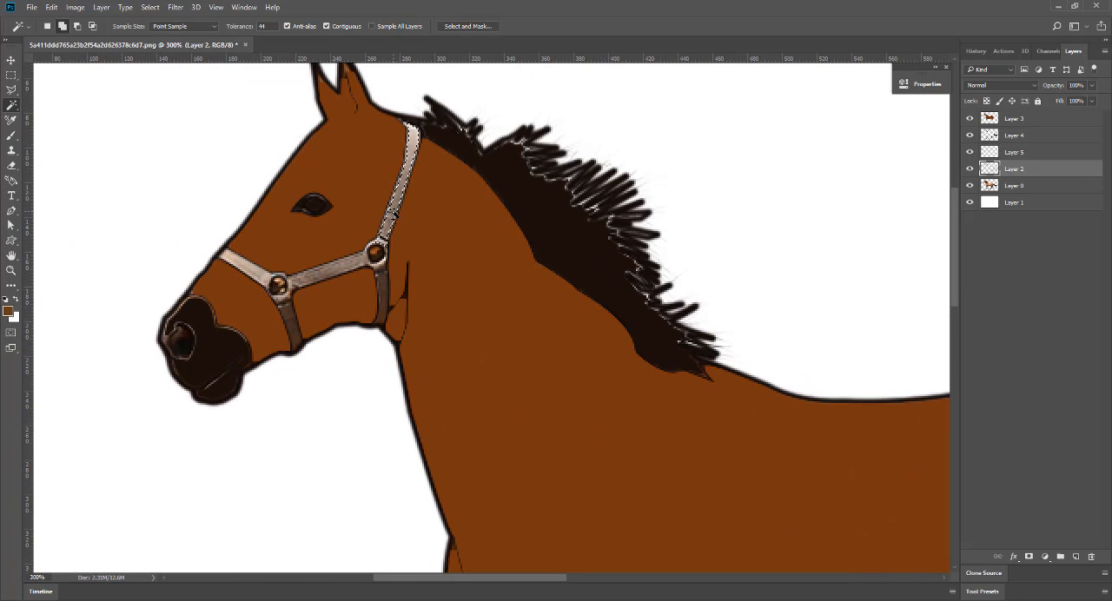
pyautogui.click(336, 268)
pyautogui.click(253, 268)
pyautogui.click(290, 318)
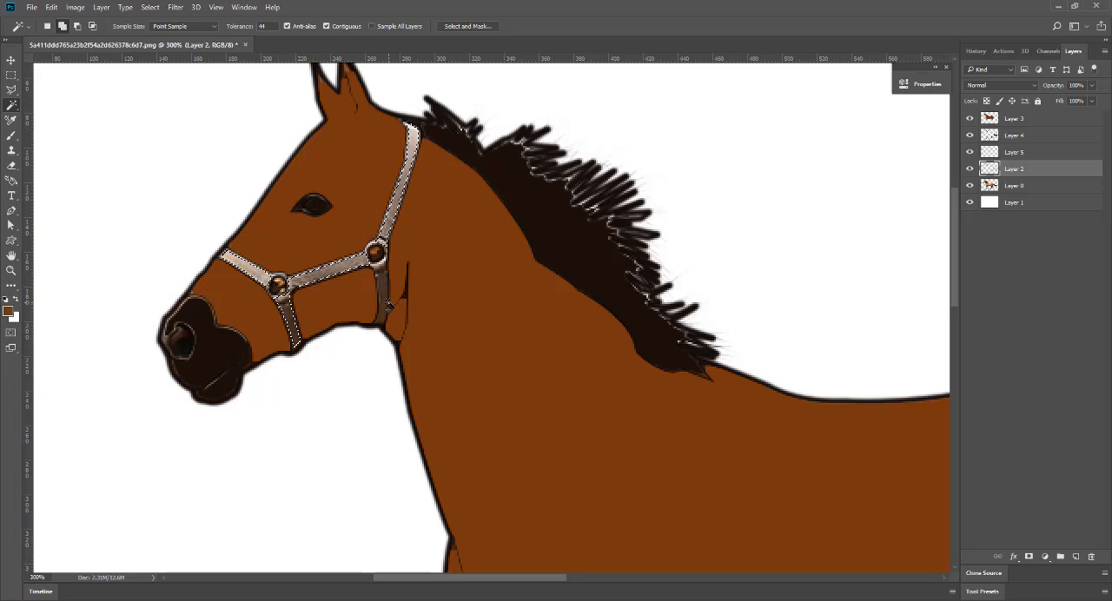
pyautogui.click(467, 341)
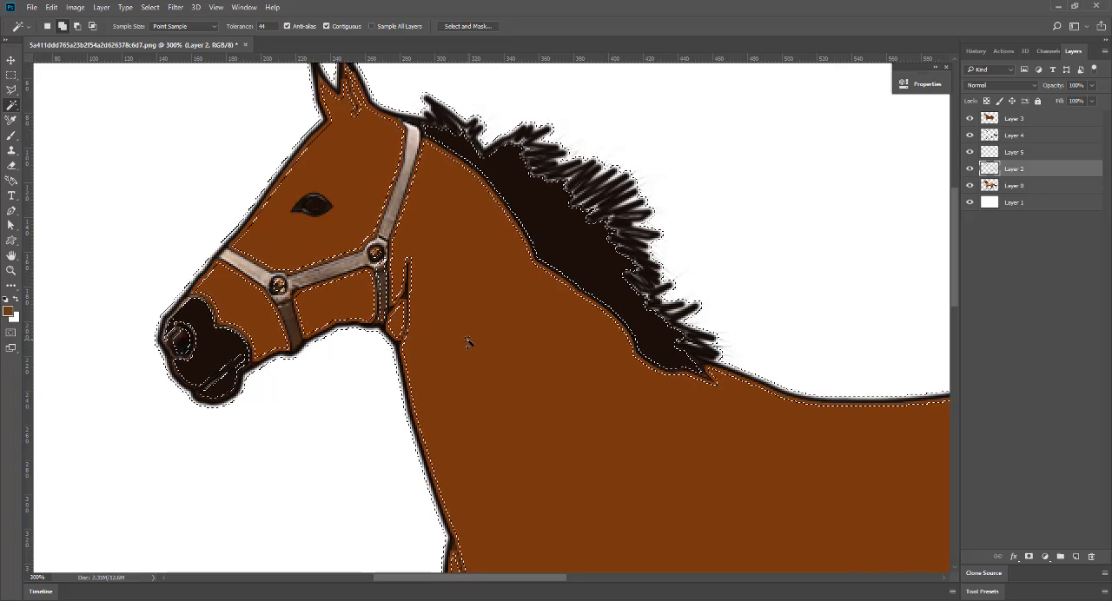
pyautogui.hotkey('ctrl', 'z')
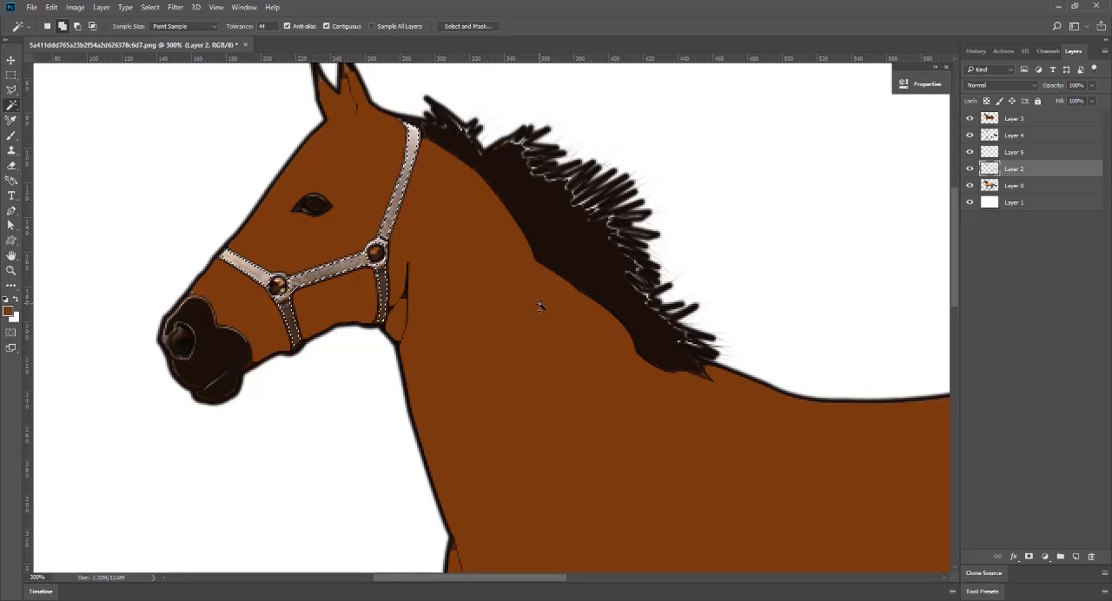
# Add the pale upper part of all four hooves to the halter selection.
pyautogui.hotkey('ctrl', '1')
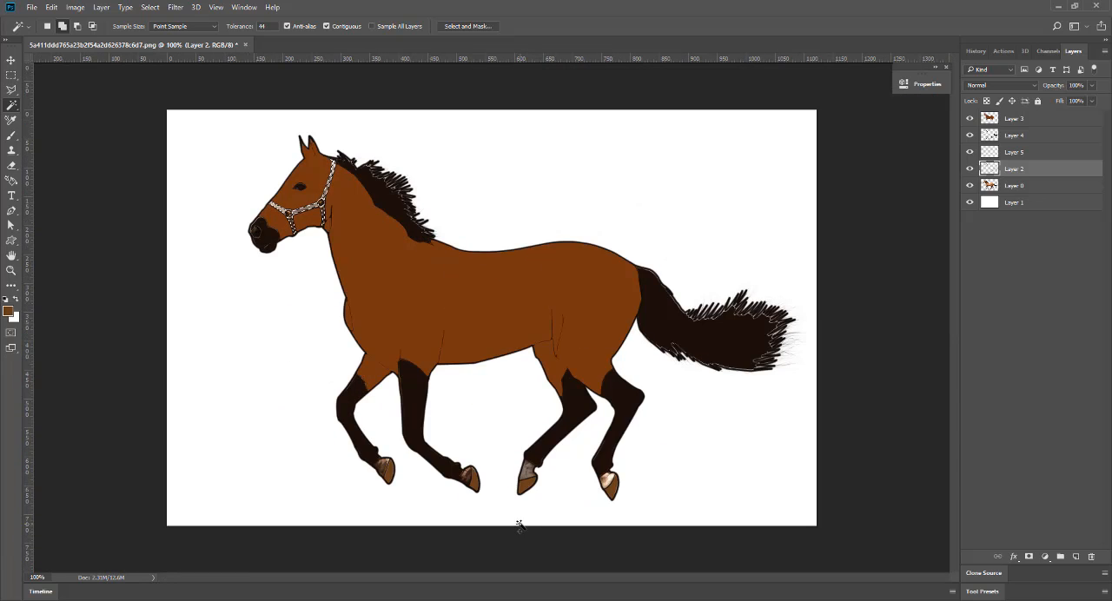
pyautogui.click(383, 470)
pyautogui.click(526, 474)
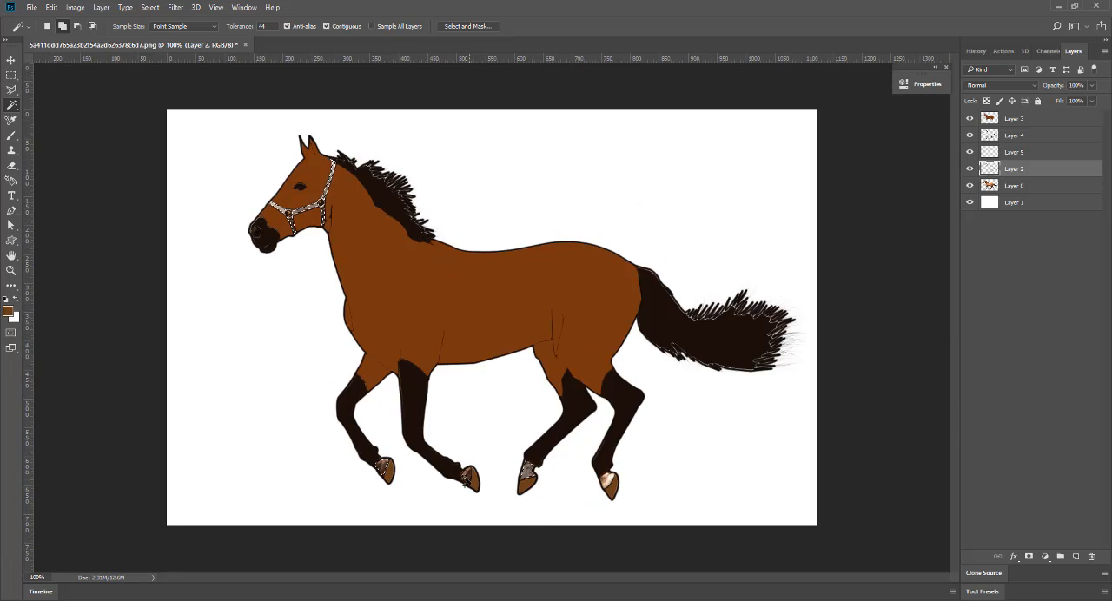
pyautogui.click(467, 480)
pyautogui.click(609, 480)
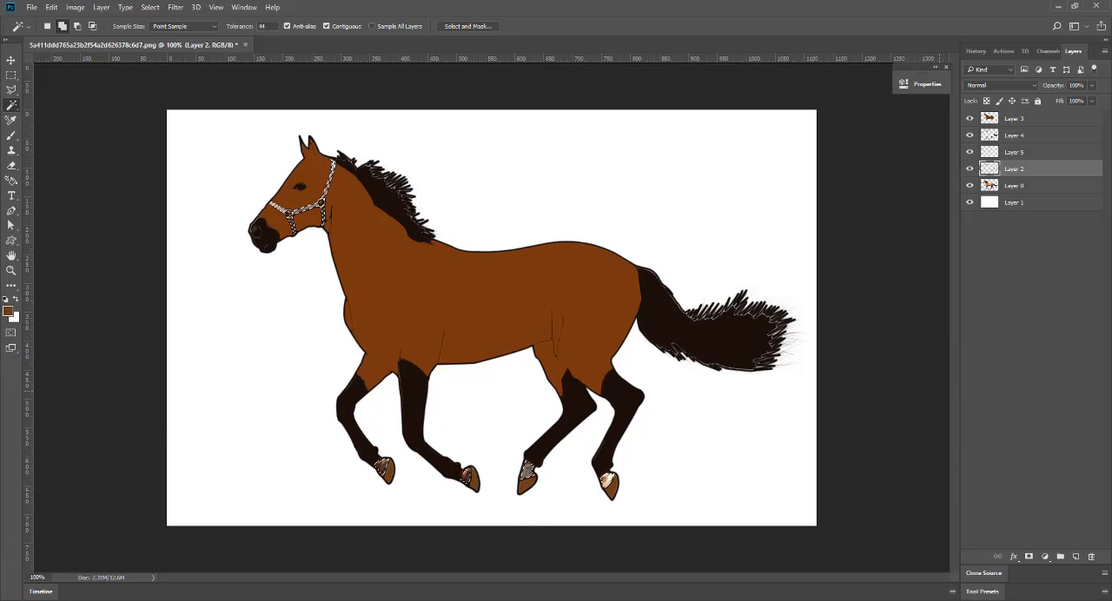
# Fill the halter and upper-hoof selection on a new layer with a light tan based on the halter's color, and deselect.
pyautogui.click(1077, 557)
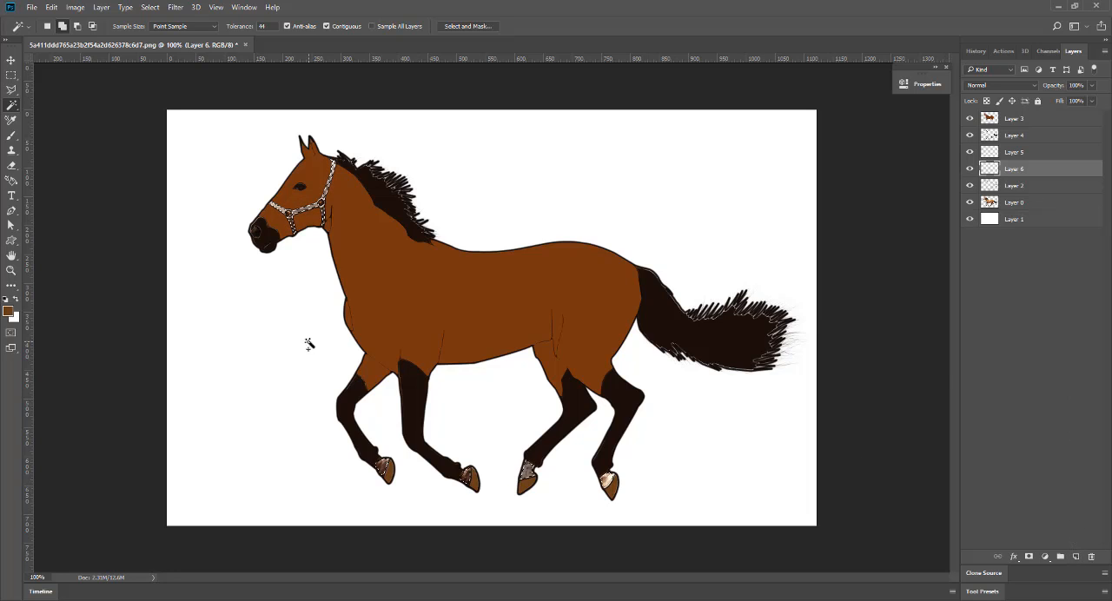
pyautogui.click(8, 312)
pyautogui.click(324, 219)
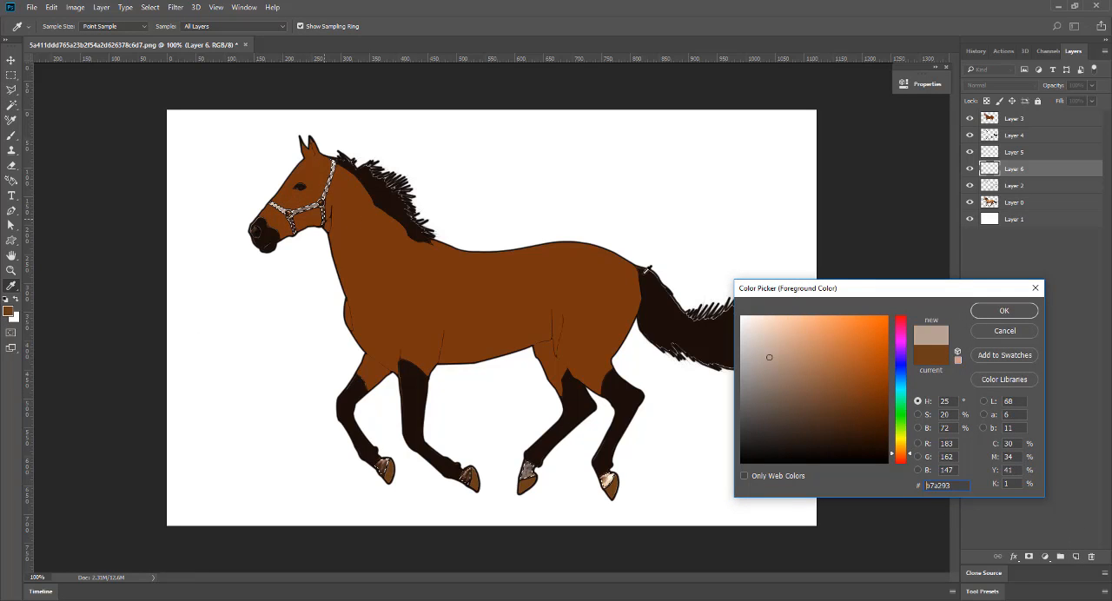
pyautogui.click(779, 354)
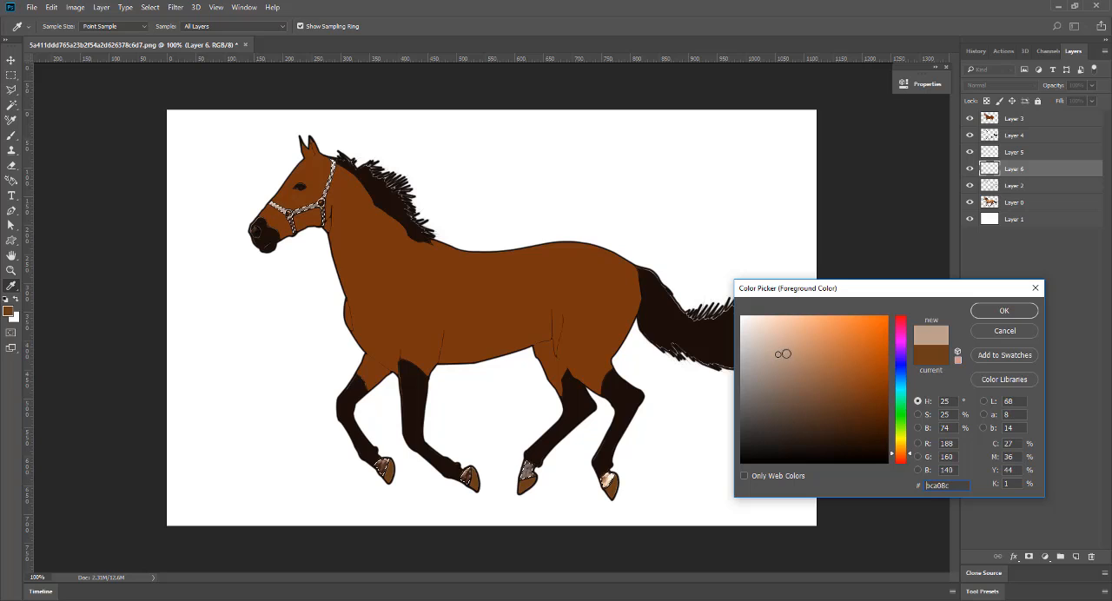
pyautogui.click(1003, 310)
pyautogui.press('w')
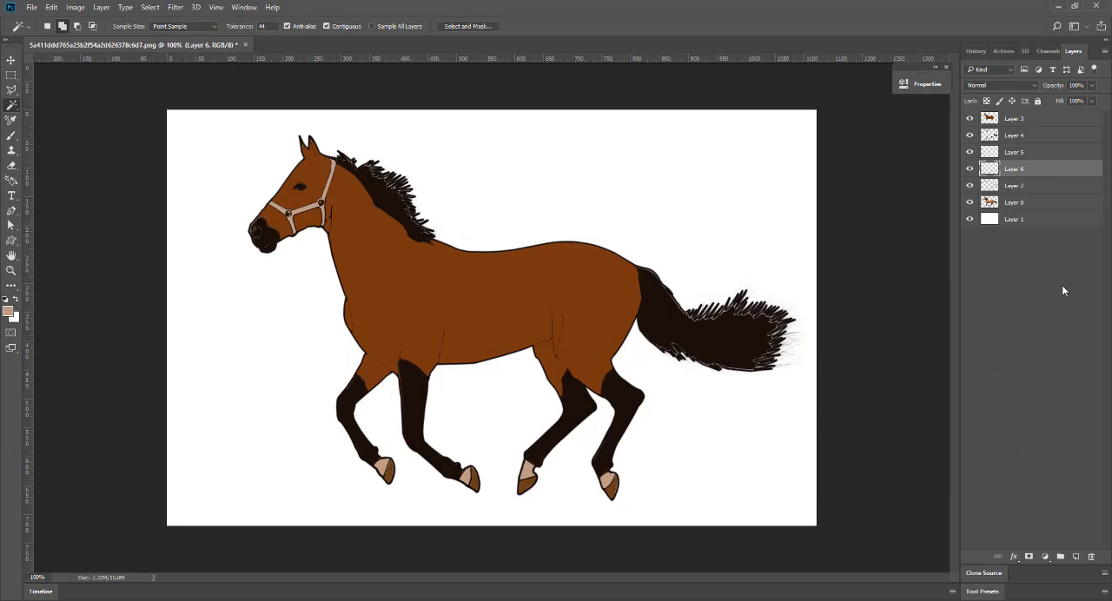
# Duplicate the horse photo on Layer 0 and move the copy to the top of the layer stack.
pyautogui.hotkey('ctrl', '-')
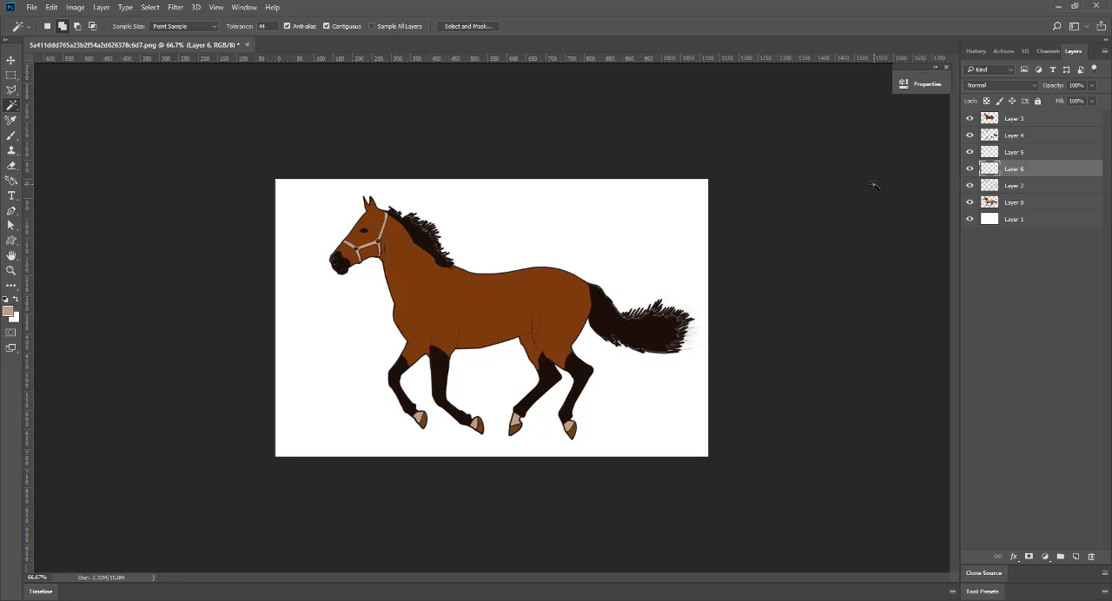
pyautogui.hotkey('ctrl', 'z')
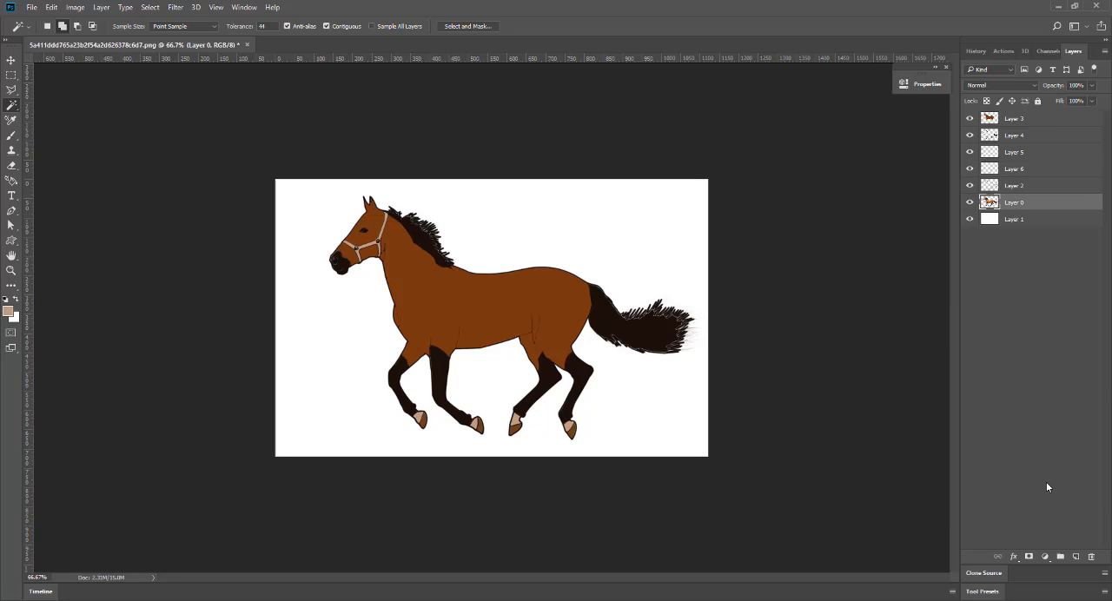
pyautogui.hotkey('ctrl', 'j')
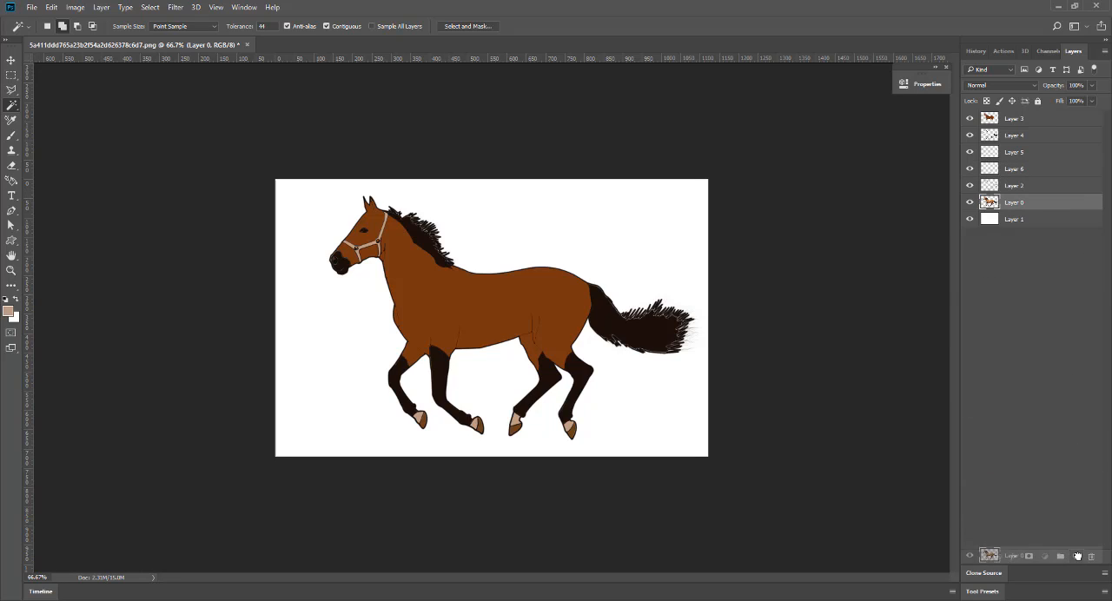
pyautogui.moveTo(1048, 111); pyautogui.dragTo(1048, 111)
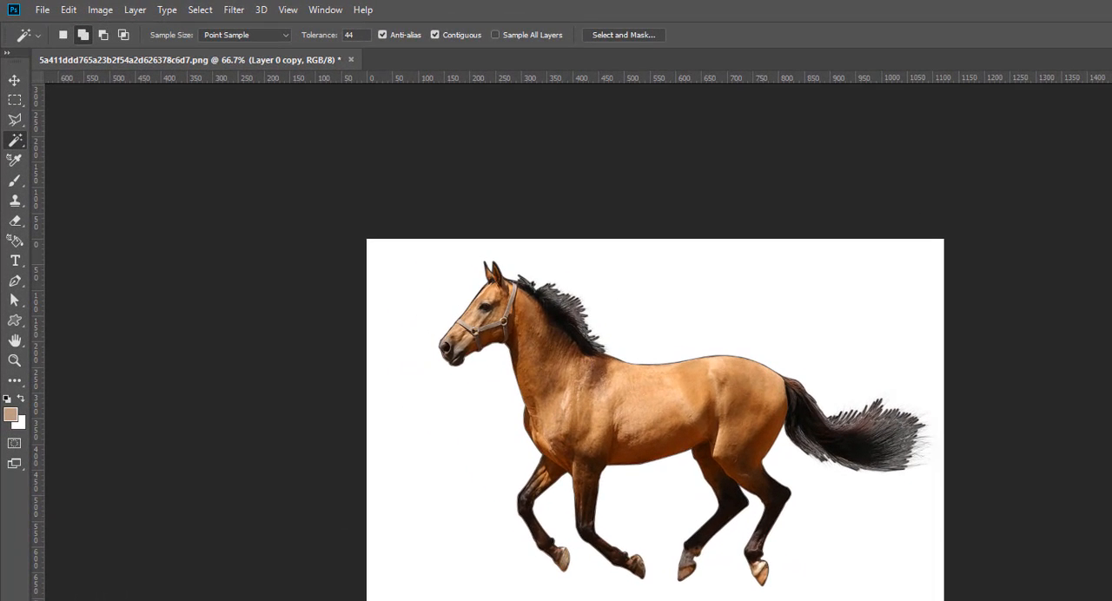
# Convert the Layer 0 copy to black and white using the Default preset values.
pyautogui.click(100, 9)
pyautogui.moveTo(192, 50)
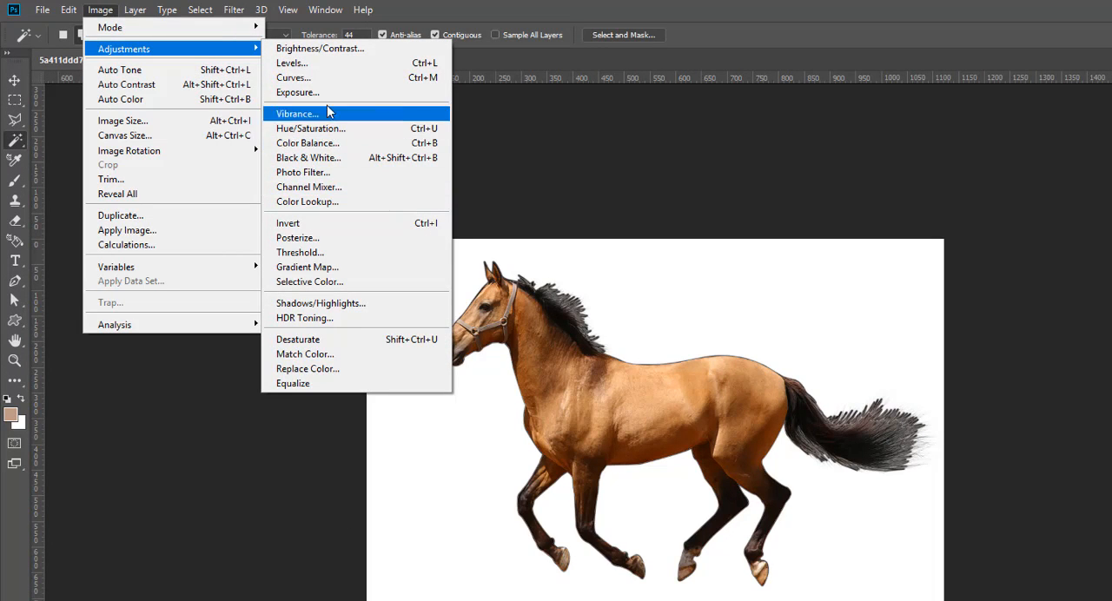
pyautogui.click(308, 158)
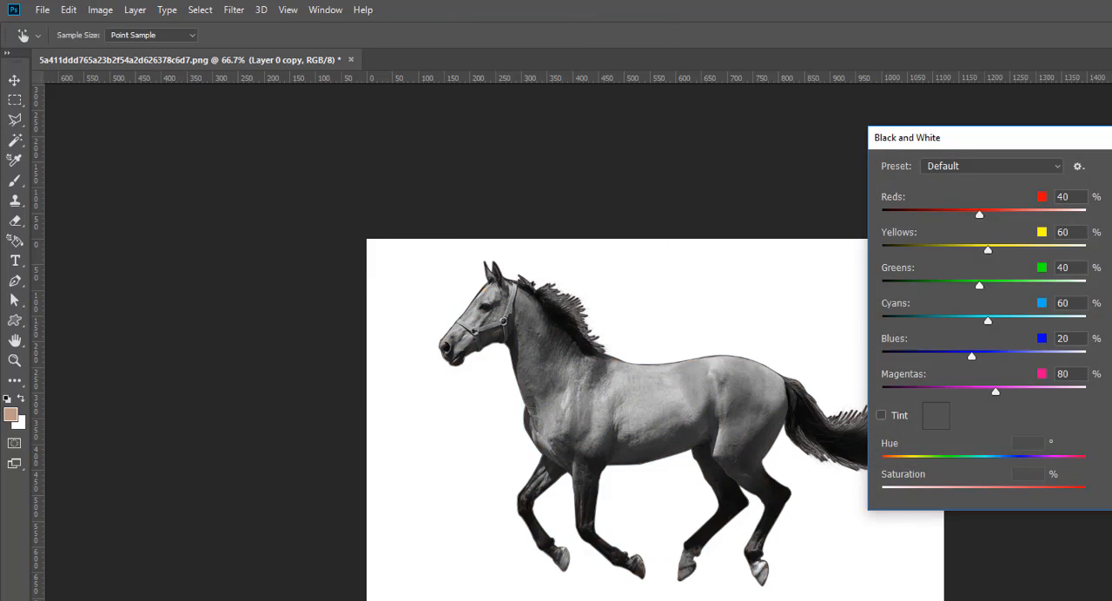
pyautogui.press('Return')
# Apply the Cutout filter from the Filter Gallery to the Layer 0 copy and set its blend mode to Multiply.
pyautogui.click(234, 9)
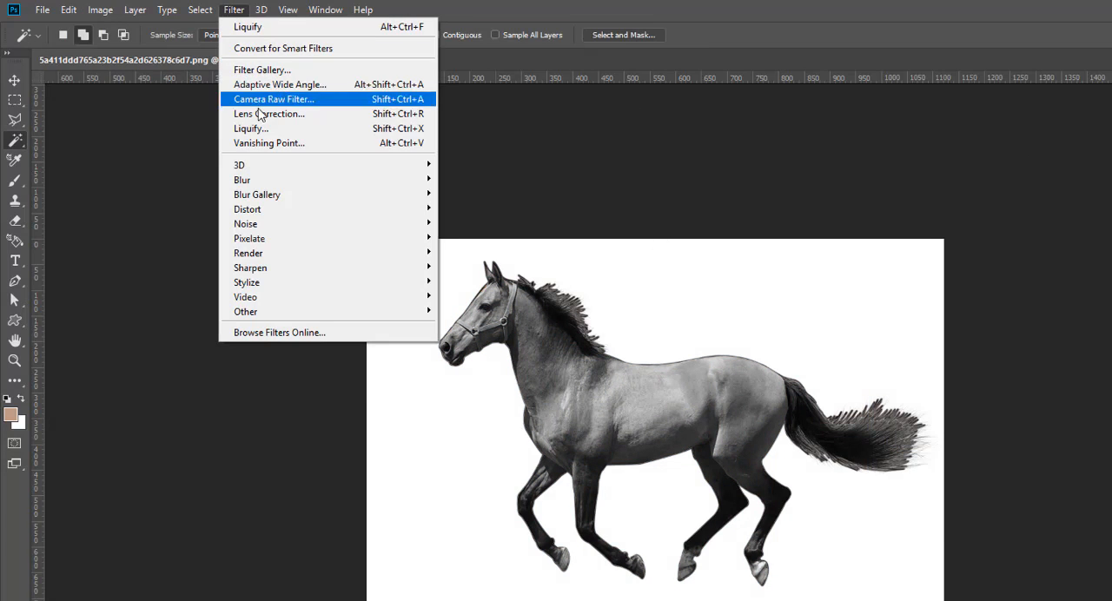
pyautogui.click(261, 70)
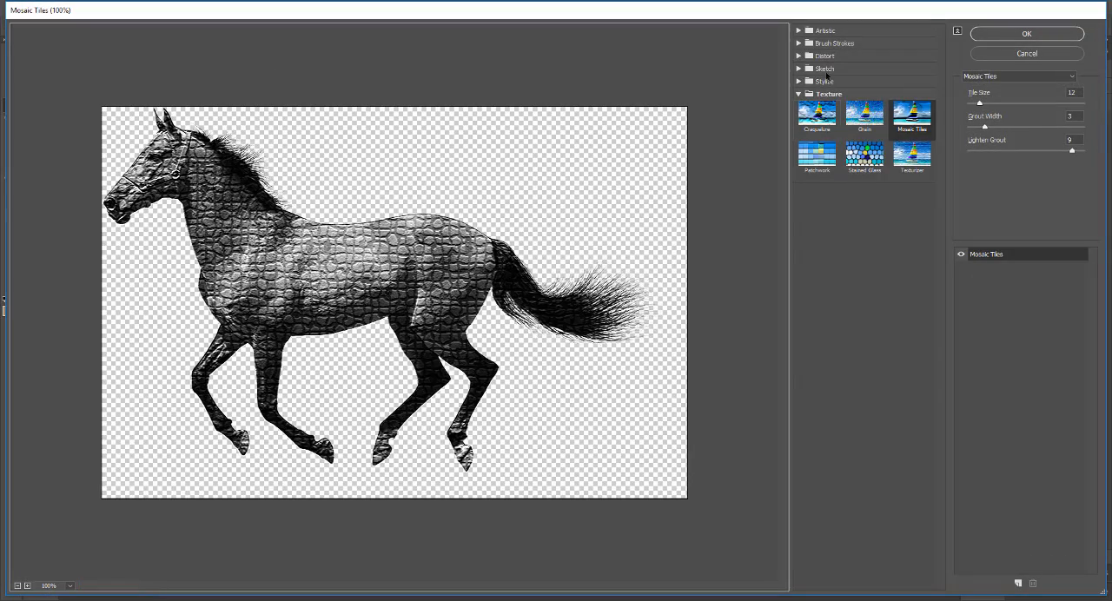
pyautogui.click(799, 31)
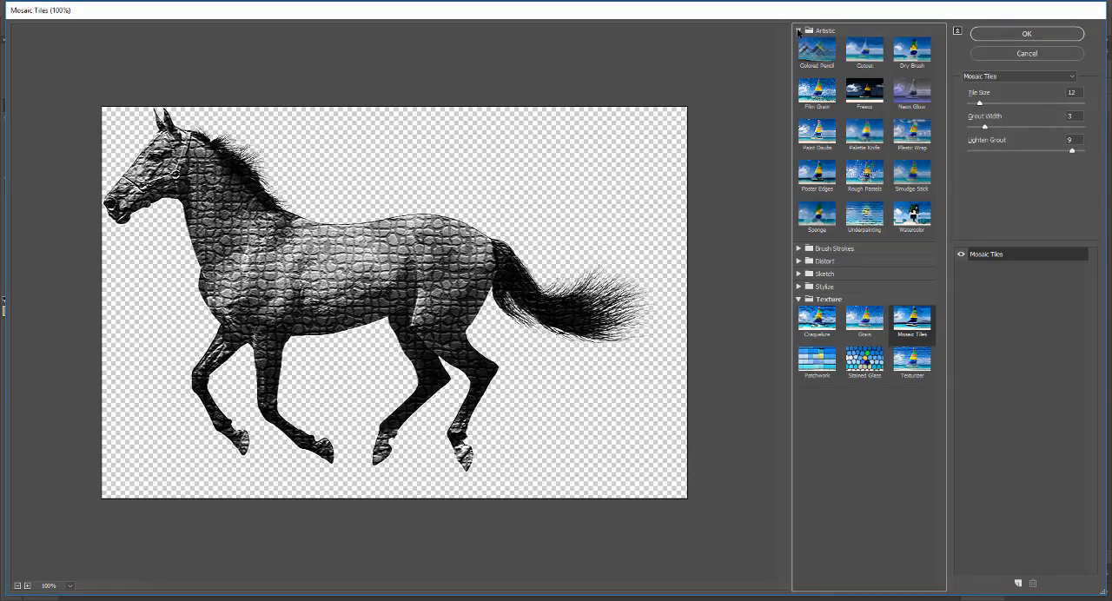
pyautogui.click(865, 52)
pyautogui.click(1032, 34)
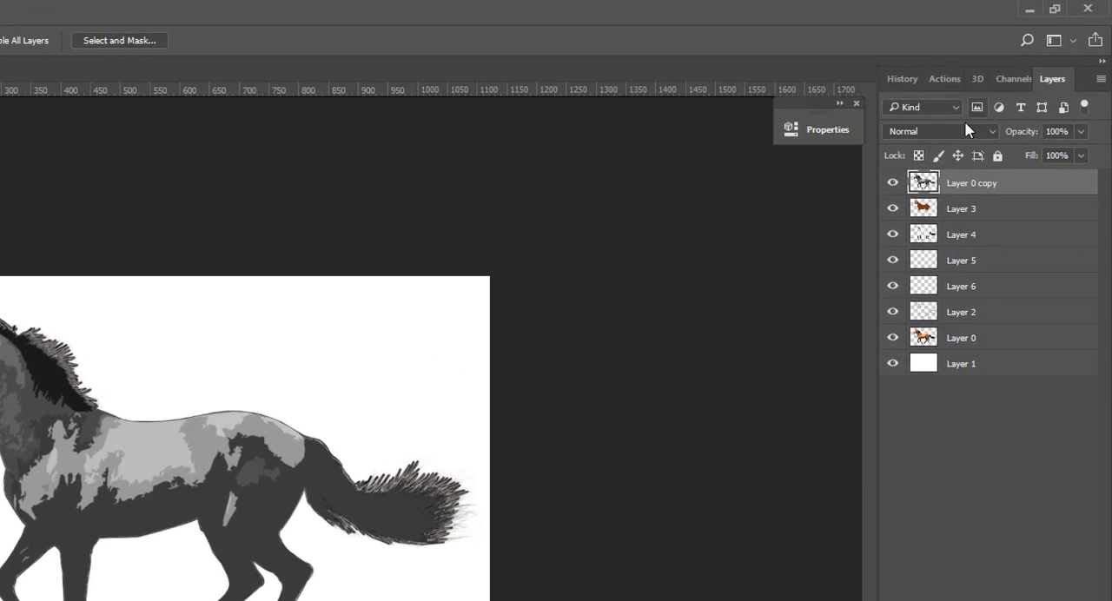
pyautogui.click(962, 131)
pyautogui.click(943, 189)
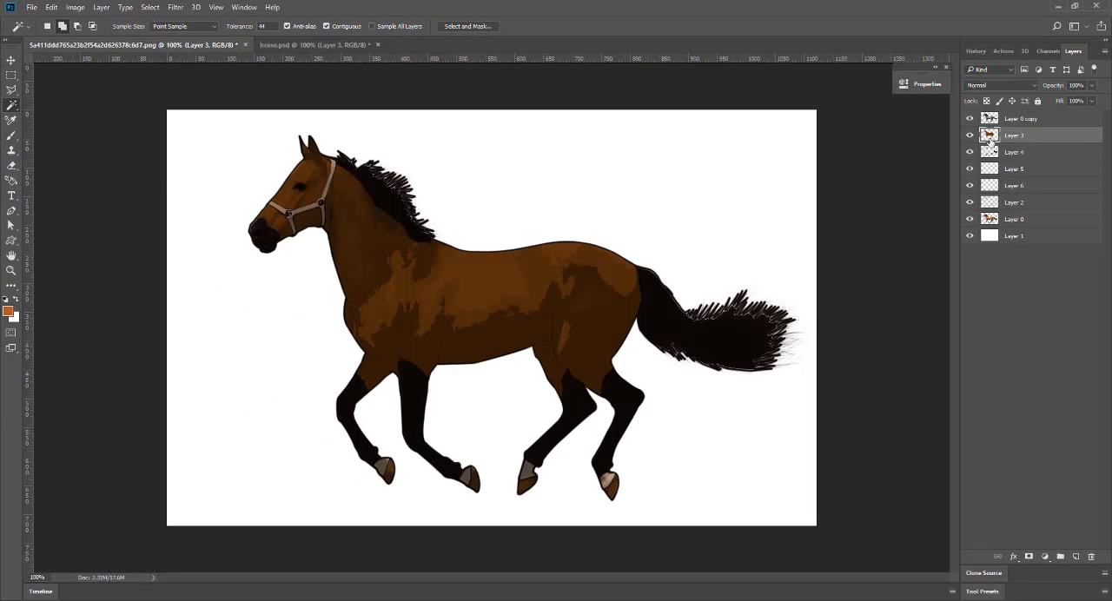
# Load the body fill on Layer 3 as a selection, refill it with a brighter orange, and deselect.
pyautogui.keyDown('ctrl'); pyautogui.click(989, 135); pyautogui.keyUp('ctrl')
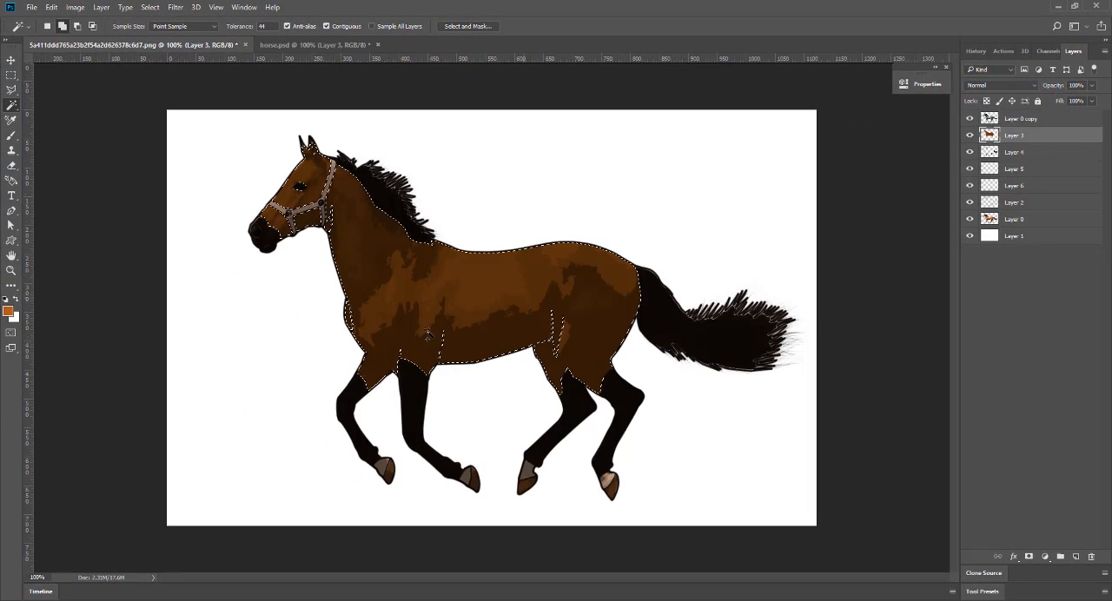
pyautogui.click(8, 310)
pyautogui.click(1003, 310)
pyautogui.hotkey('alt', 'BackSpace')
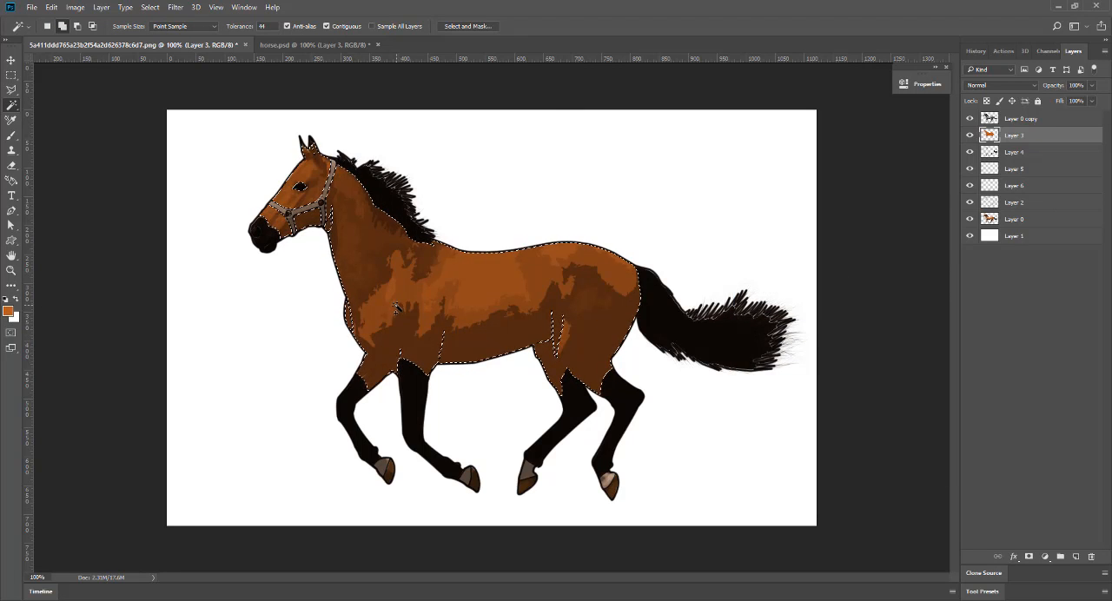
pyautogui.hotkey('ctrl', 'd')
# Select the tail's dark fill on Layer 4 and expand the selection slightly.
pyautogui.hotkey('ctrl', '+')
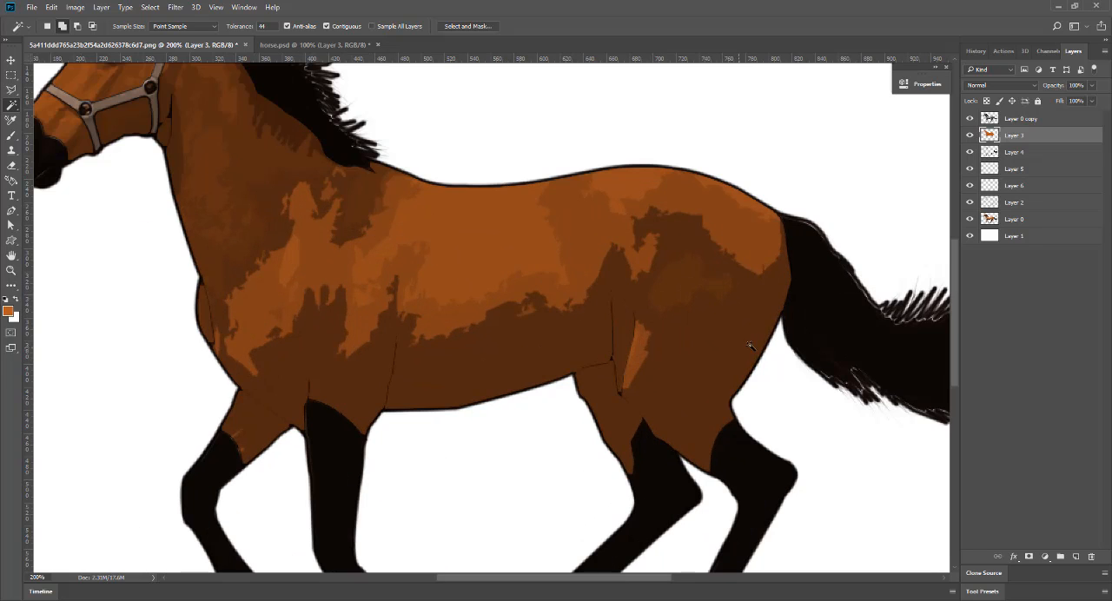
pyautogui.moveTo(751, 345); pyautogui.dragTo(527, 427)
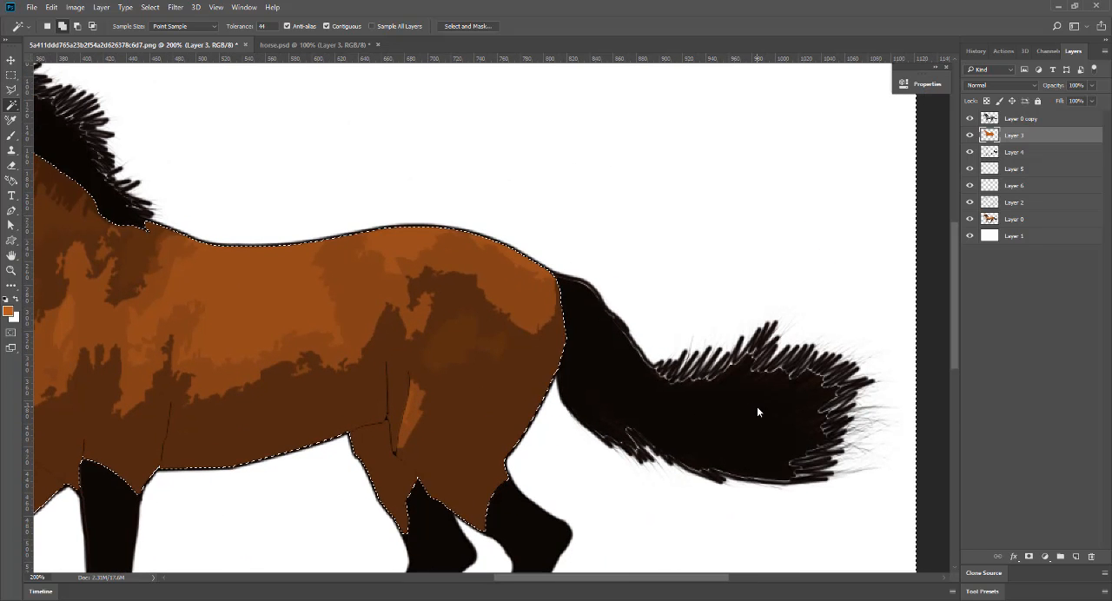
pyautogui.click(979, 154)
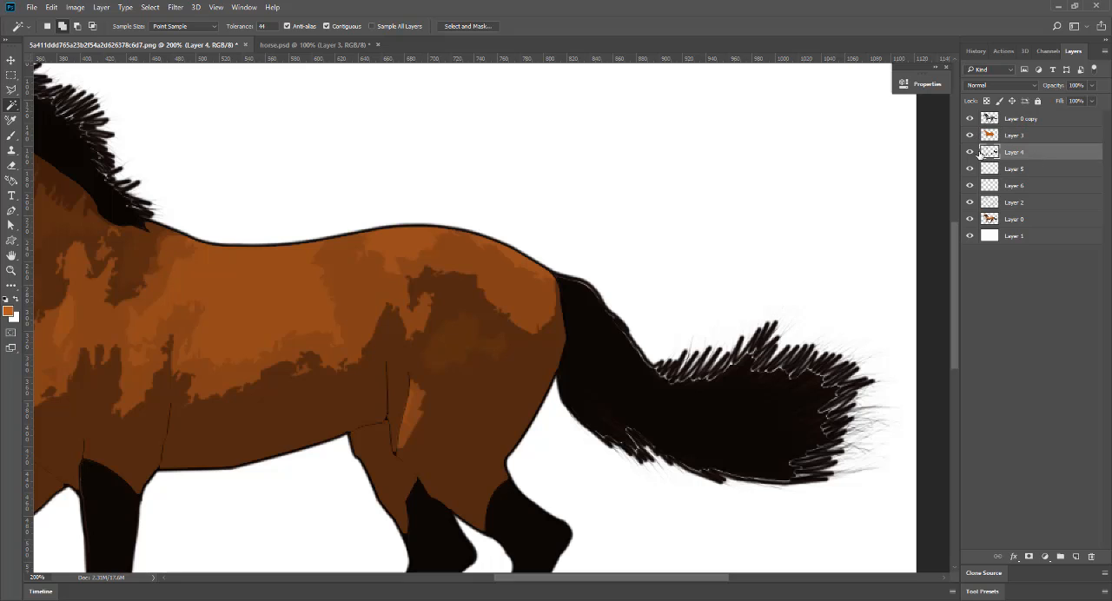
pyautogui.click(756, 422)
pyautogui.click(149, 7)
pyautogui.moveTo(174, 157)
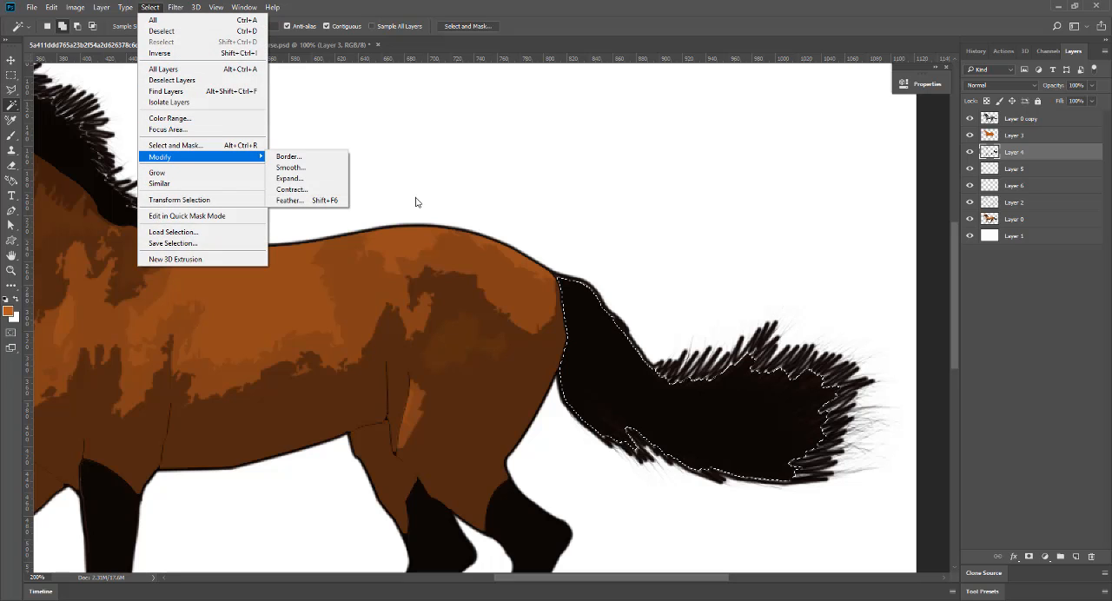
pyautogui.click(303, 190)
pyautogui.click(611, 205)
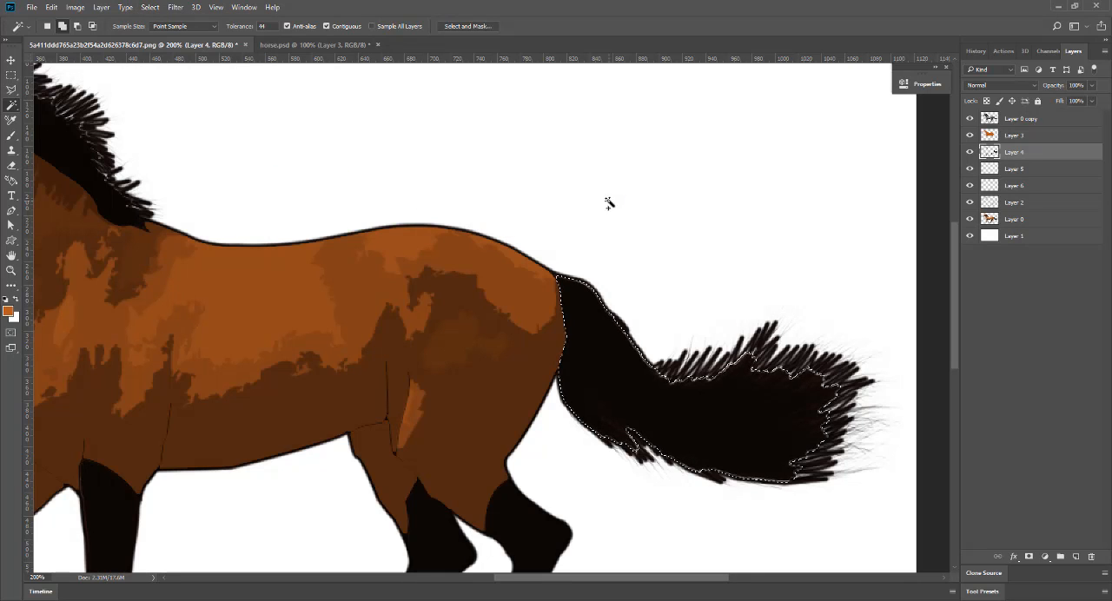
# Set the foreground color to near-black 0c0704 sampled from the tail and paint over the selected tail with a larger brush.
pyautogui.click(8, 311)
pyautogui.click(639, 369)
pyautogui.click(1000, 311)
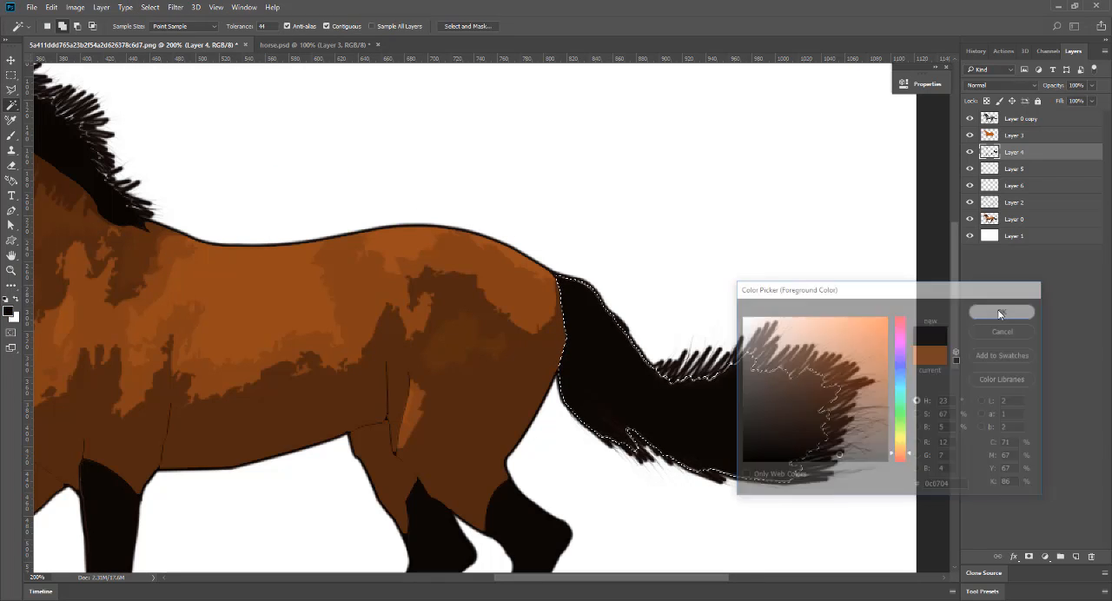
pyautogui.press('b')
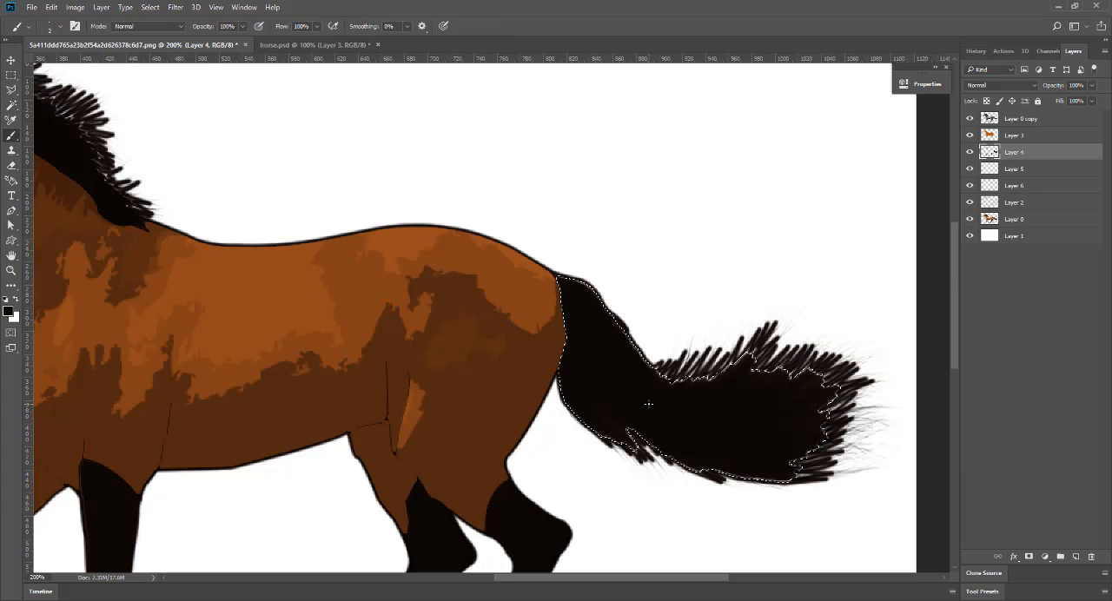
pyautogui.press(']')
pyautogui.press(']')
pyautogui.press(']')
pyautogui.press(']')
pyautogui.press(']')
pyautogui.press(']')
pyautogui.press(']')
pyautogui.press(']')
pyautogui.press(']')
pyautogui.moveTo(596, 303)
pyautogui.mouseDown()
pyautogui.moveTo(631, 352)
pyautogui.moveTo(692, 382)
pyautogui.moveTo(794, 361)
pyautogui.moveTo(835, 384)
pyautogui.moveTo(832, 423)
pyautogui.mouseUp()
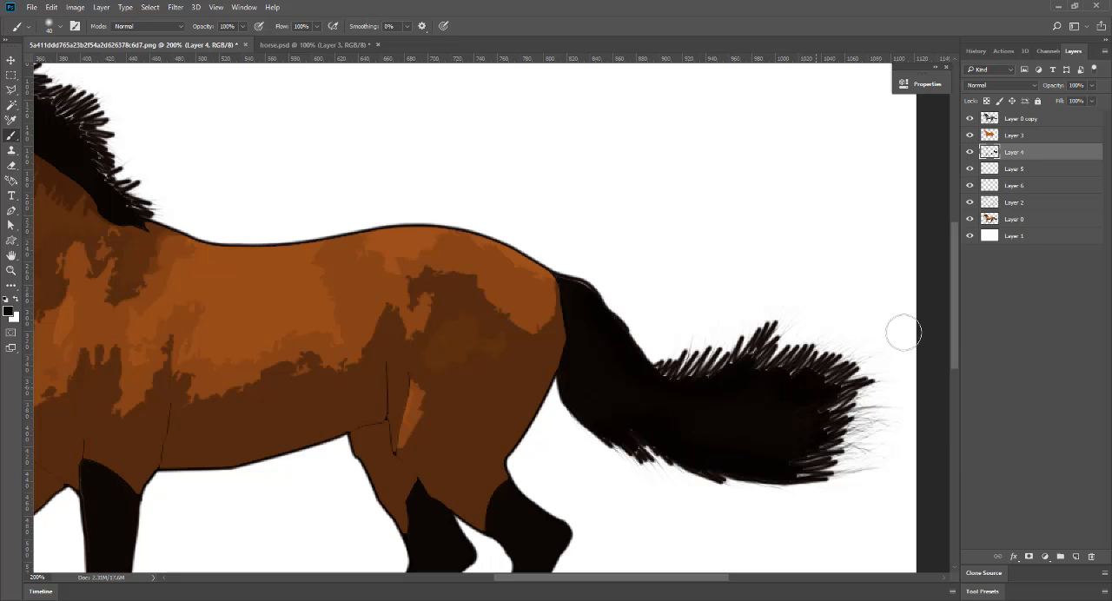
# Load the Layer 2 outlines as a selection to paint the gaps along the tail's edge, deselect, and fill the mane's gaps.
pyautogui.keyDown('ctrl'); pyautogui.click(988, 202); pyautogui.keyUp('ctrl')
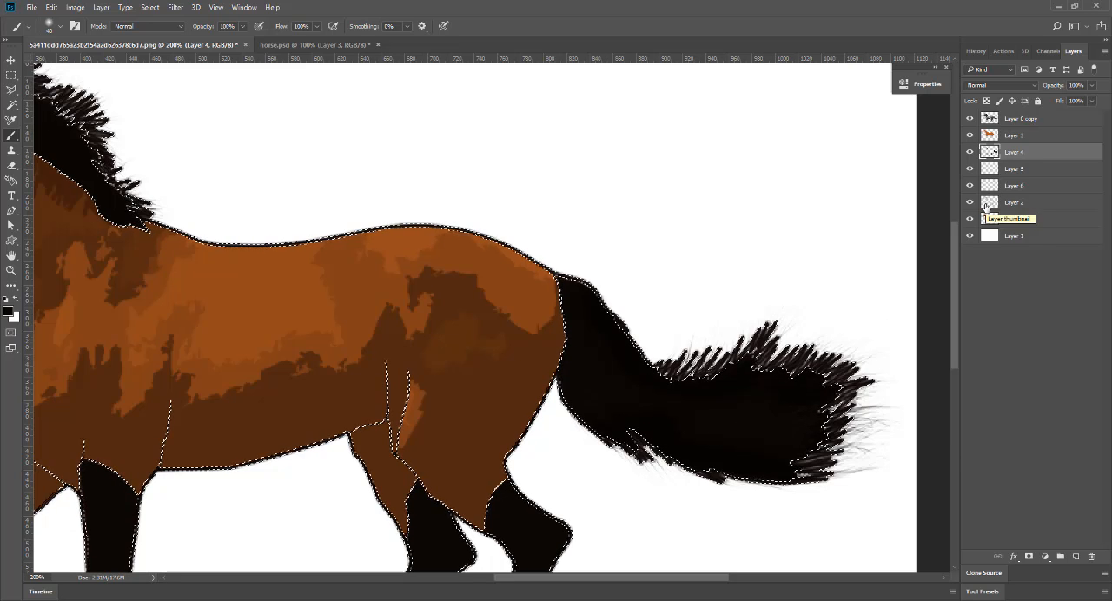
pyautogui.moveTo(689, 393)
pyautogui.mouseDown()
pyautogui.moveTo(760, 372)
pyautogui.moveTo(801, 370)
pyautogui.moveTo(806, 389)
pyautogui.moveTo(833, 380)
pyautogui.moveTo(799, 465)
pyautogui.moveTo(705, 457)
pyautogui.moveTo(716, 464)
pyautogui.moveTo(612, 424)
pyautogui.moveTo(688, 382)
pyautogui.moveTo(752, 389)
pyautogui.moveTo(799, 373)
pyautogui.moveTo(825, 384)
pyautogui.moveTo(801, 448)
pyautogui.mouseUp()
pyautogui.hotkey('ctrl', 'd')
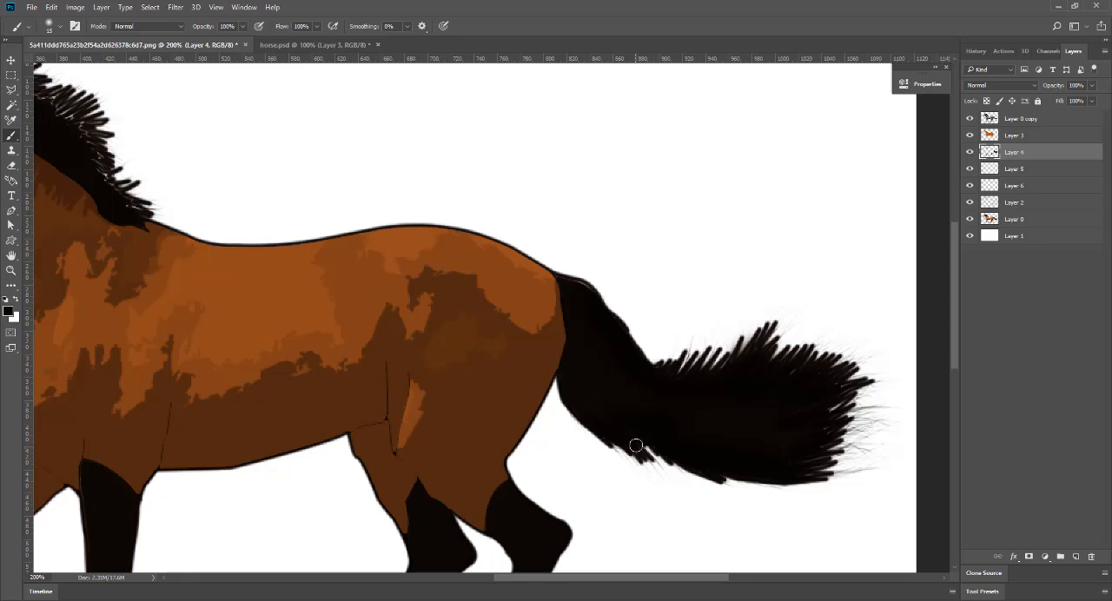
pyautogui.moveTo(291, 222)
pyautogui.mouseDown()
pyautogui.moveTo(577, 357)
pyautogui.moveTo(278, 218)
pyautogui.moveTo(318, 233)
pyautogui.moveTo(312, 217)
pyautogui.moveTo(334, 245)
pyautogui.moveTo(347, 240)
pyautogui.moveTo(334, 246)
pyautogui.moveTo(348, 251)
pyautogui.moveTo(337, 260)
pyautogui.moveTo(360, 254)
pyautogui.moveTo(392, 330)
pyautogui.moveTo(424, 349)
pyautogui.mouseUp()
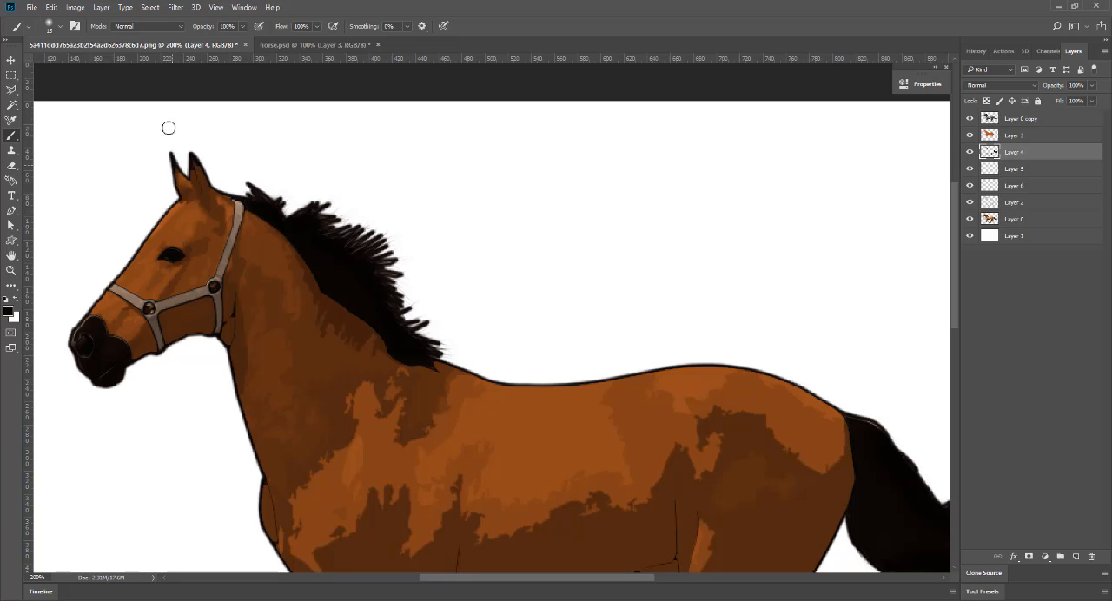
# Select the dark muzzle area on Layer 4 with the Magic Wand and expand the selection by 1 pixel.
pyautogui.click(11, 105)
pyautogui.click(72, 373)
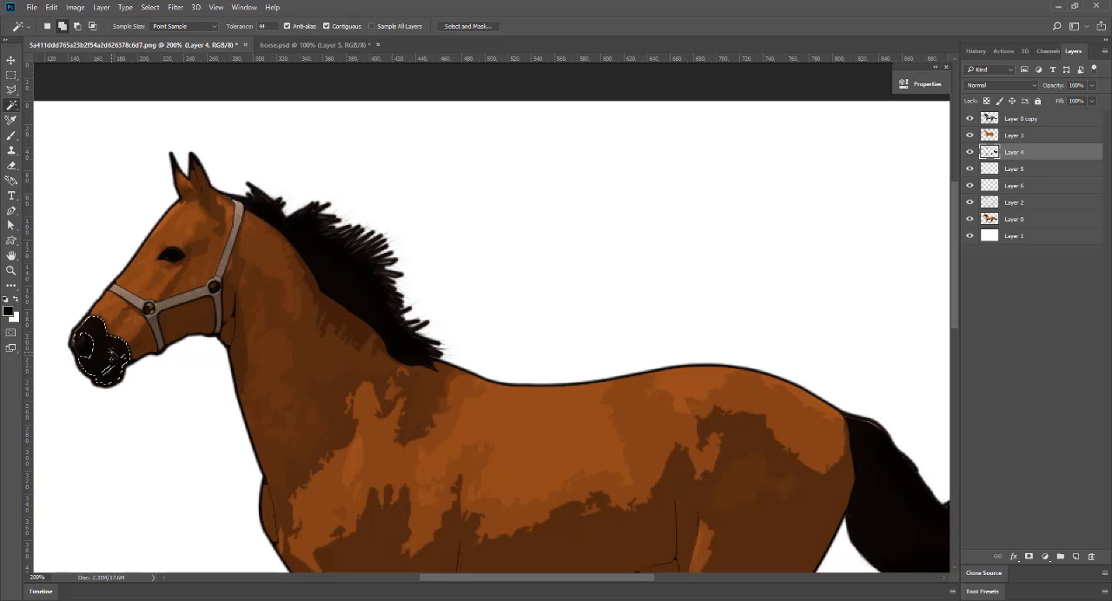
pyautogui.click(175, 7)
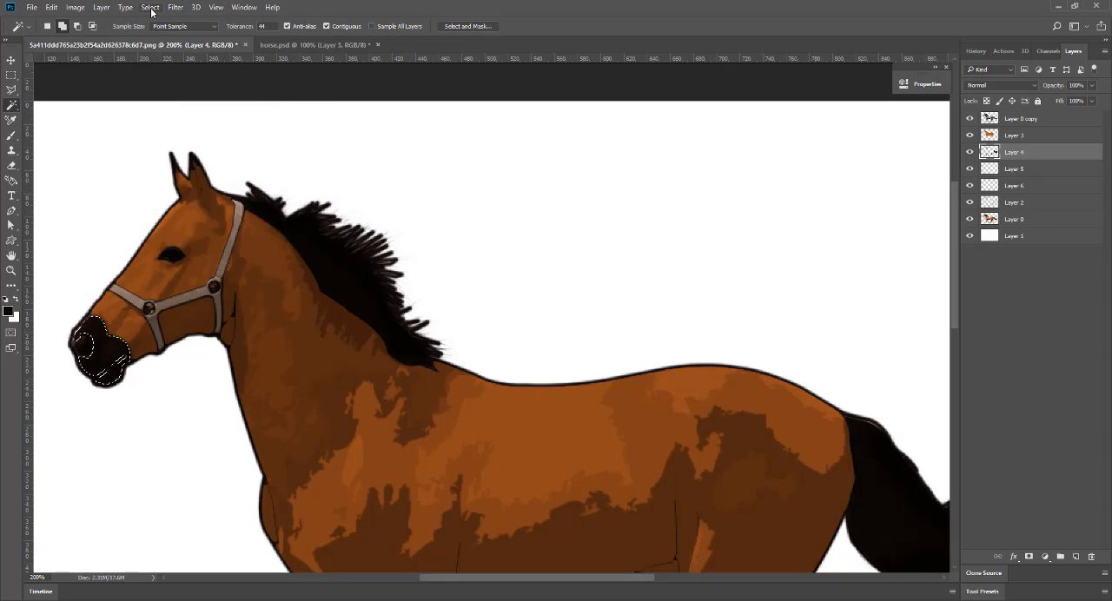
pyautogui.click(150, 7)
pyautogui.moveTo(199, 156)
pyautogui.click(339, 180)
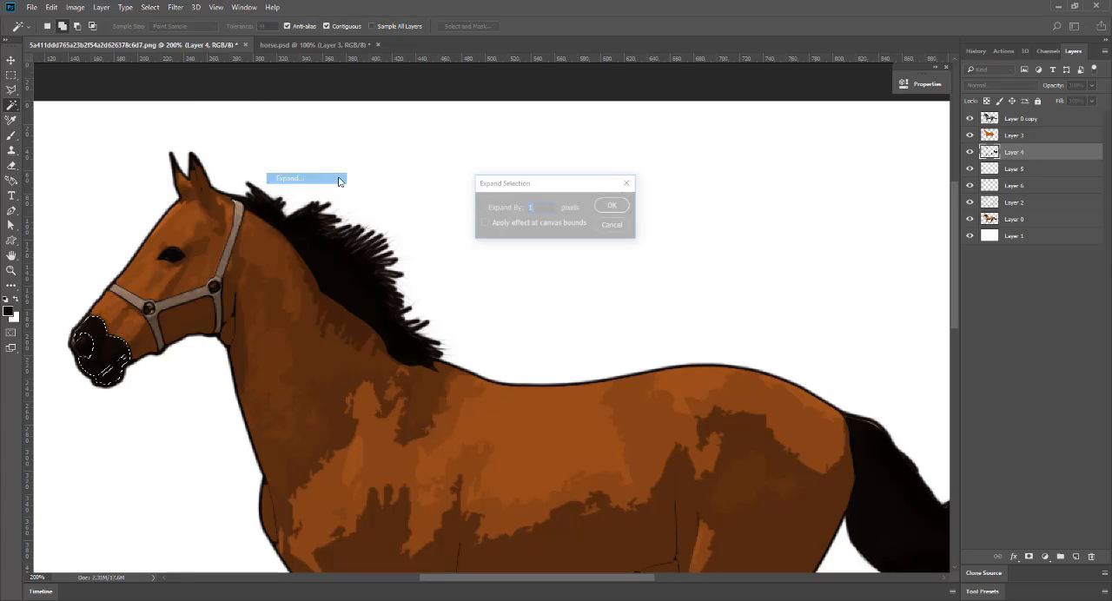
pyautogui.click(612, 205)
# Paint the selected muzzle with the near-black color and remove the selection.
pyautogui.click(13, 135)
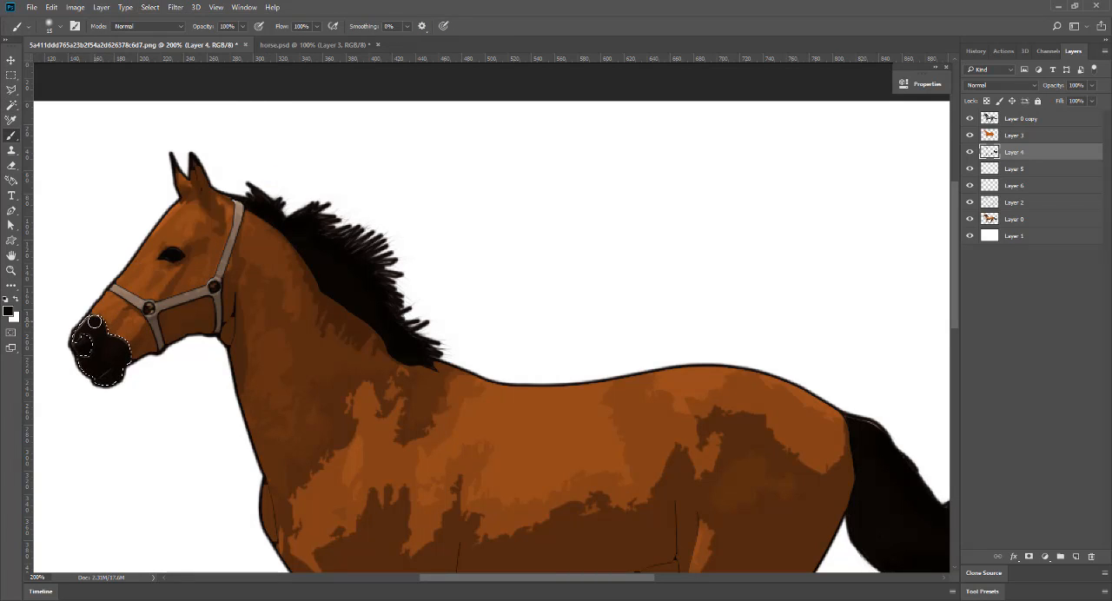
pyautogui.moveTo(82, 362)
pyautogui.mouseDown()
pyautogui.moveTo(114, 376)
pyautogui.moveTo(126, 361)
pyautogui.moveTo(85, 322)
pyautogui.mouseUp()
pyautogui.hotkey('ctrl', 'd')
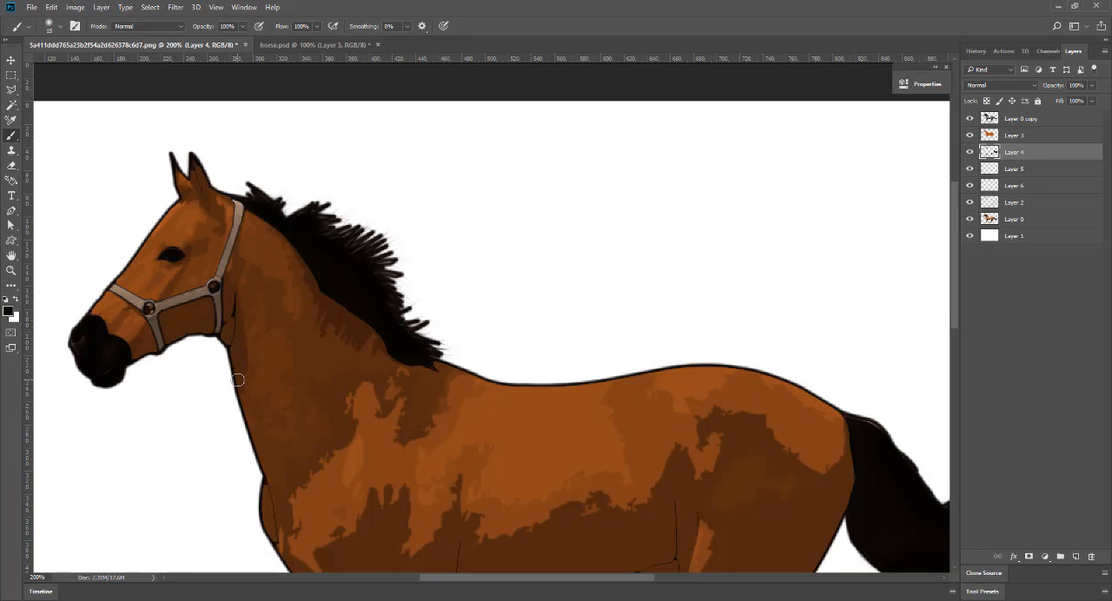
# Try reducing the opacity of Layer 4 to 64%.
pyautogui.moveTo(417, 446); pyautogui.dragTo(425, 339)
pyautogui.hotkey('ctrl', '-')
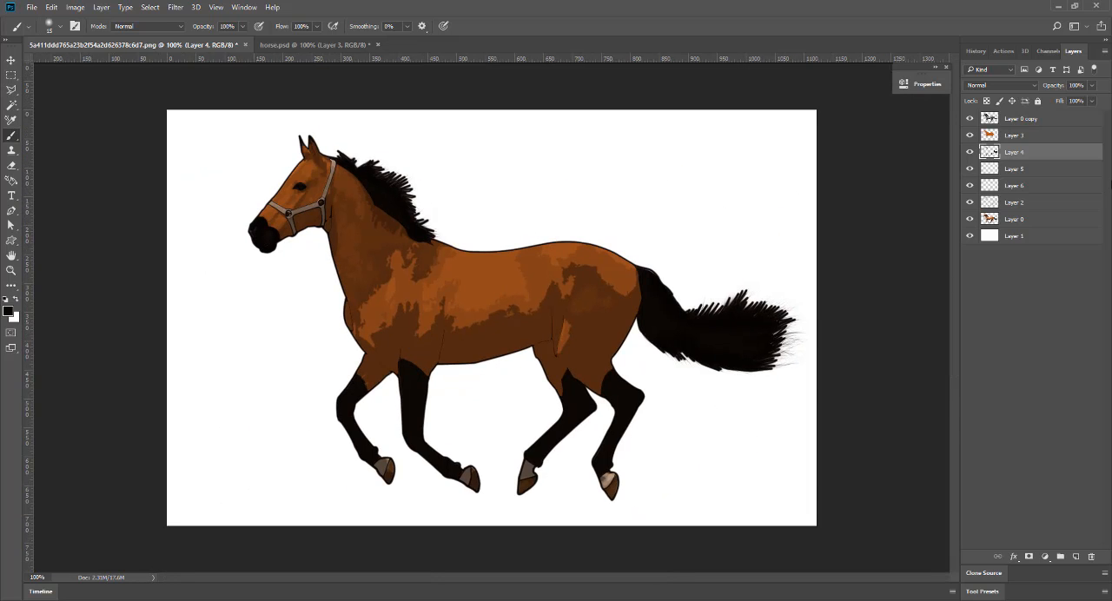
pyautogui.click(1091, 85)
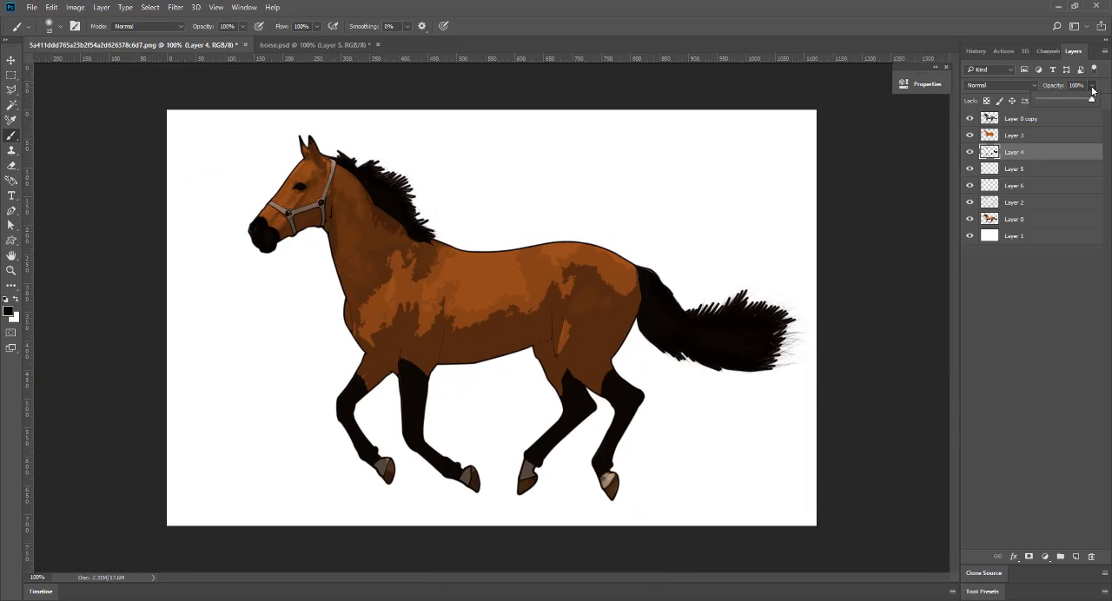
pyautogui.moveTo(1091, 99)
pyautogui.mouseDown()
pyautogui.moveTo(1077, 108)
pyautogui.moveTo(1096, 111)
pyautogui.moveTo(1073, 111)
pyautogui.moveTo(1103, 111)
pyautogui.mouseUp()
pyautogui.click(1045, 119)
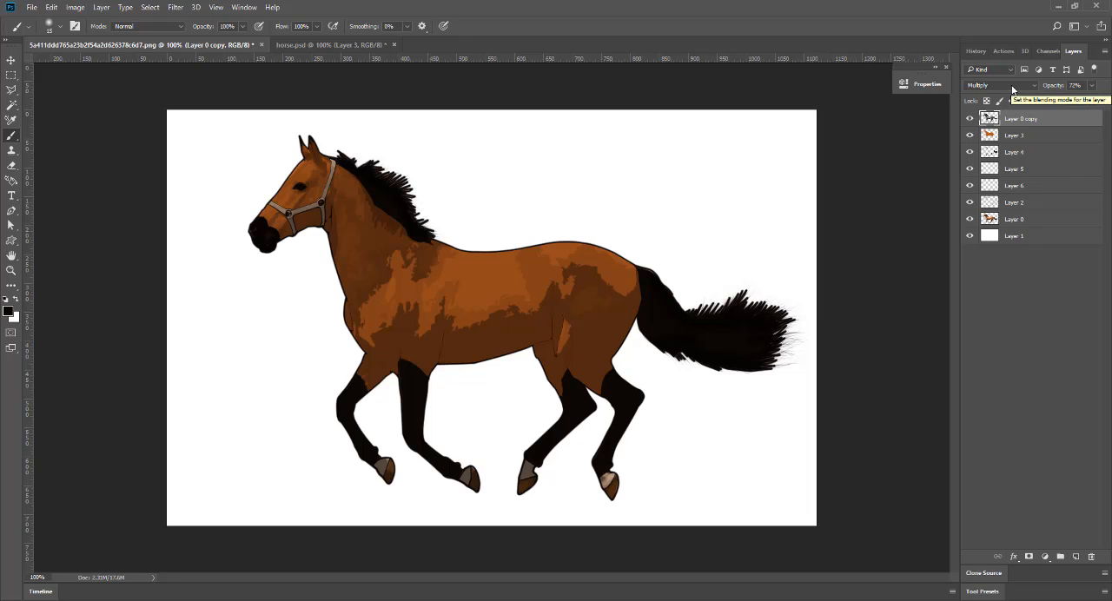
pyautogui.click(1038, 139)
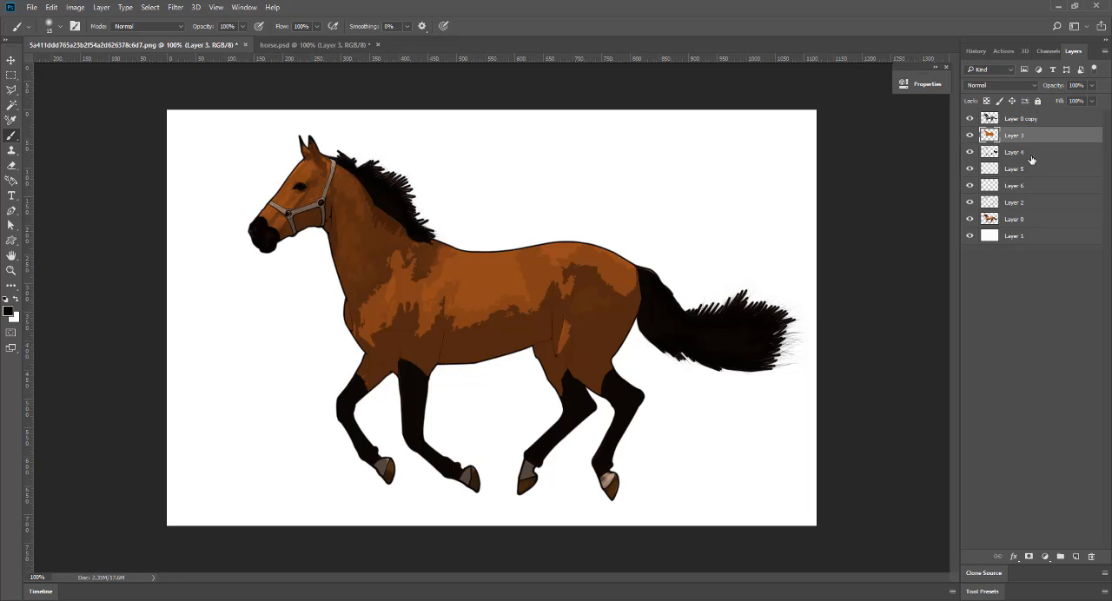
pyautogui.click(1031, 155)
pyautogui.moveTo(1092, 85); pyautogui.dragTo(1075, 107)
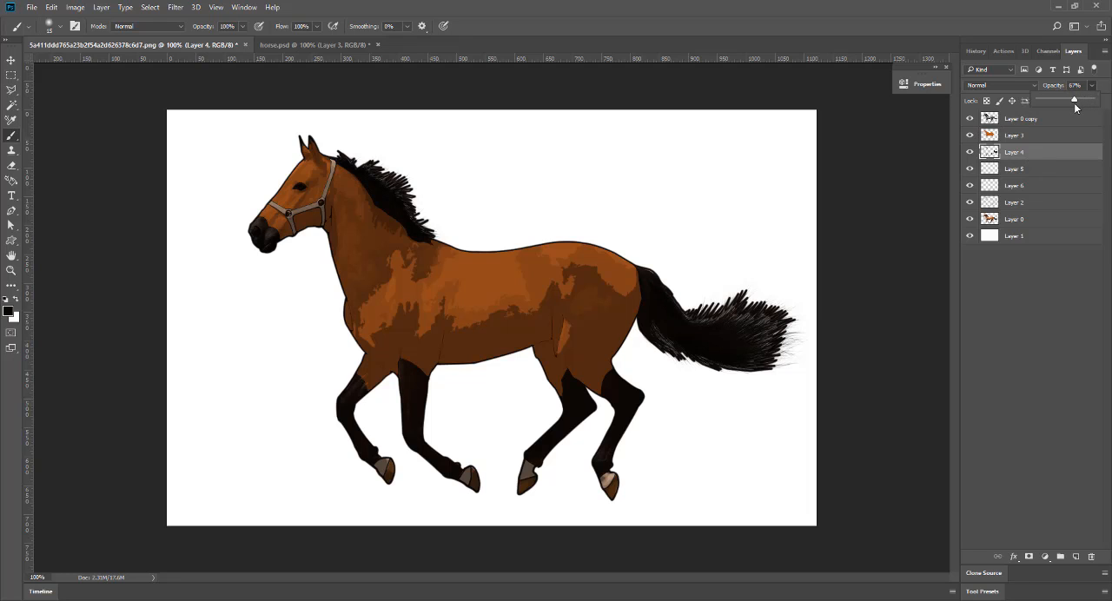
# Try out a different opacity on Layer 5, and set the opacity of Layer 4 to 80%.
pyautogui.click(966, 169)
pyautogui.click(971, 169)
pyautogui.click(1037, 170)
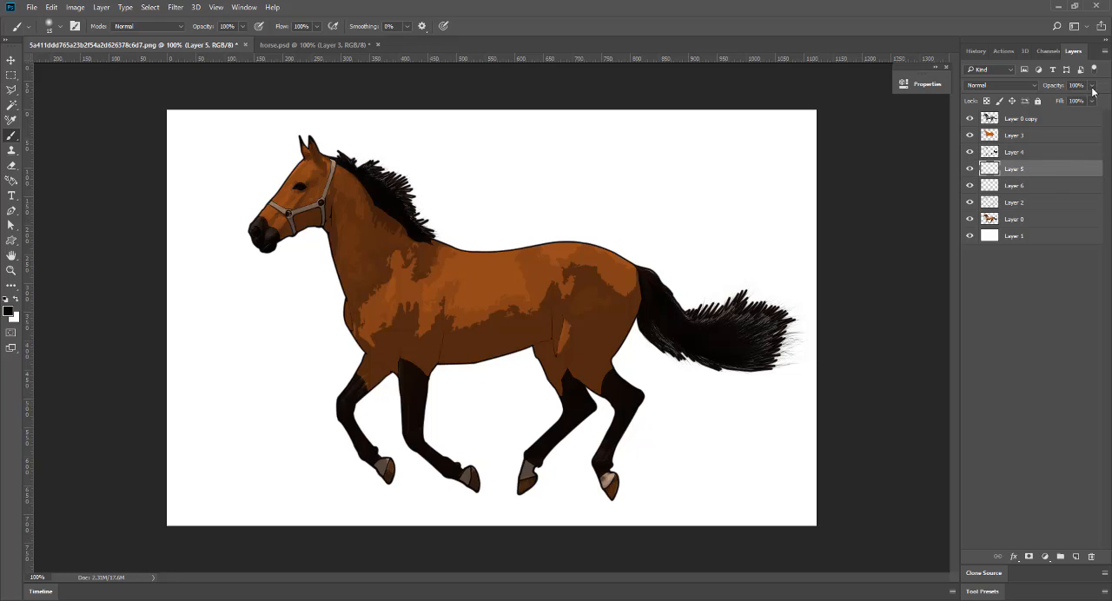
pyautogui.moveTo(1091, 86)
pyautogui.mouseDown()
pyautogui.moveTo(1084, 105)
pyautogui.moveTo(1094, 103)
pyautogui.mouseUp()
pyautogui.click(1058, 152)
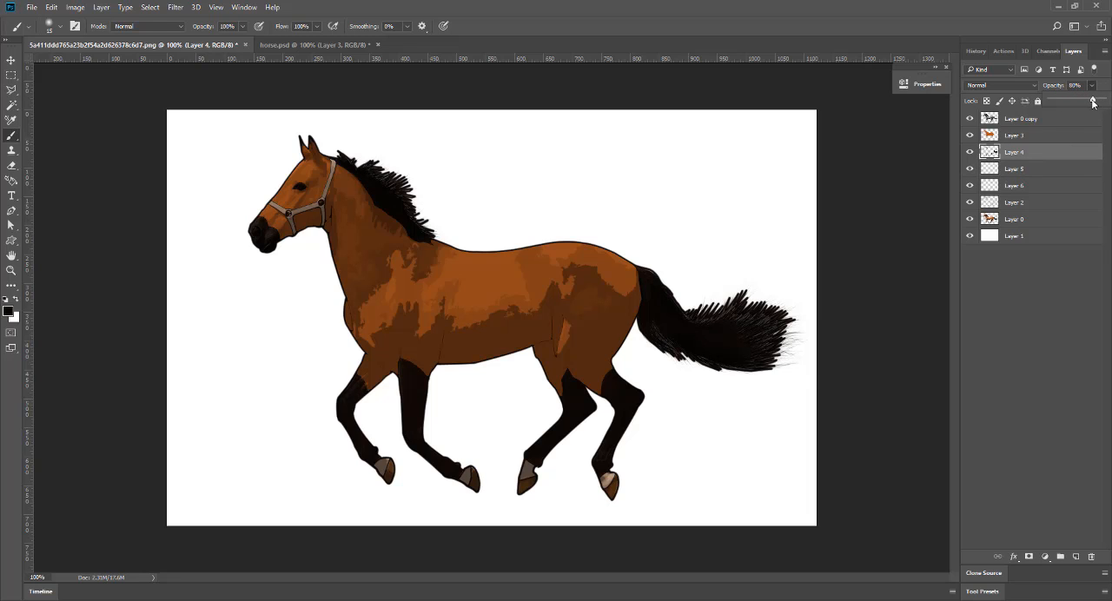
pyautogui.click(969, 153)
pyautogui.click(969, 153)
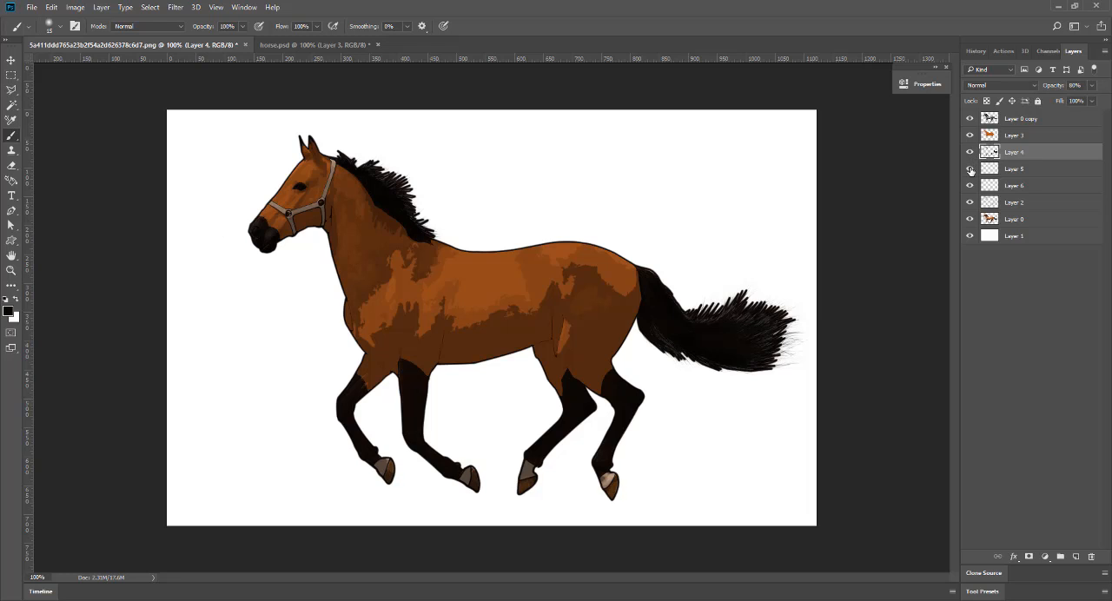
# Adjust the Color Balance midtones of Layer 6 to -28, +3 and +14.
pyautogui.click(970, 186)
pyautogui.click(970, 186)
pyautogui.click(971, 186)
pyautogui.click(970, 186)
pyautogui.click(989, 186)
pyautogui.click(75, 7)
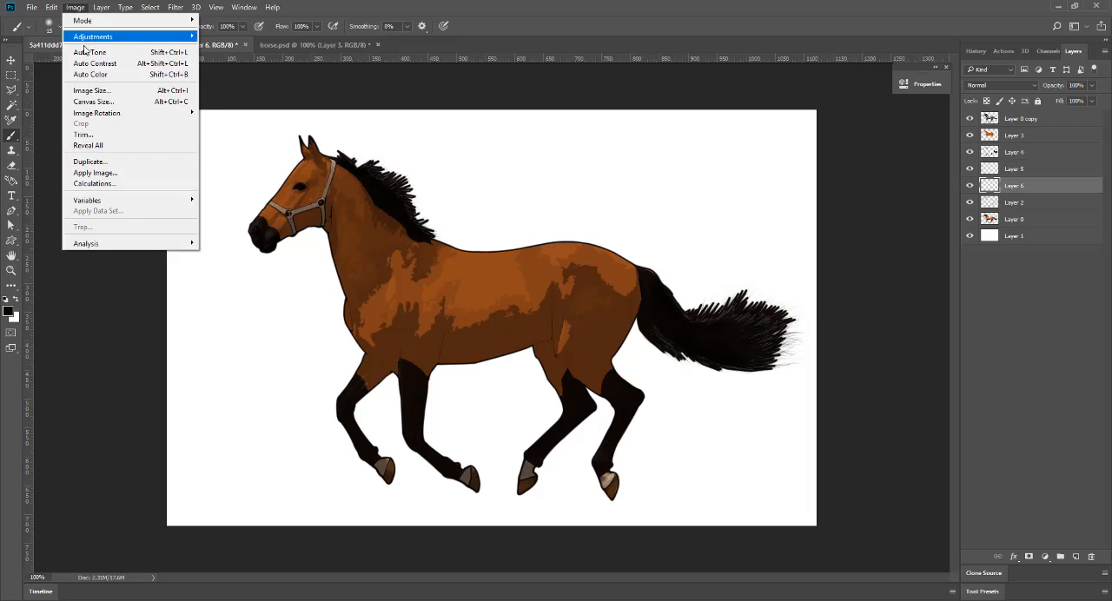
pyautogui.moveTo(130, 37)
pyautogui.click(230, 107)
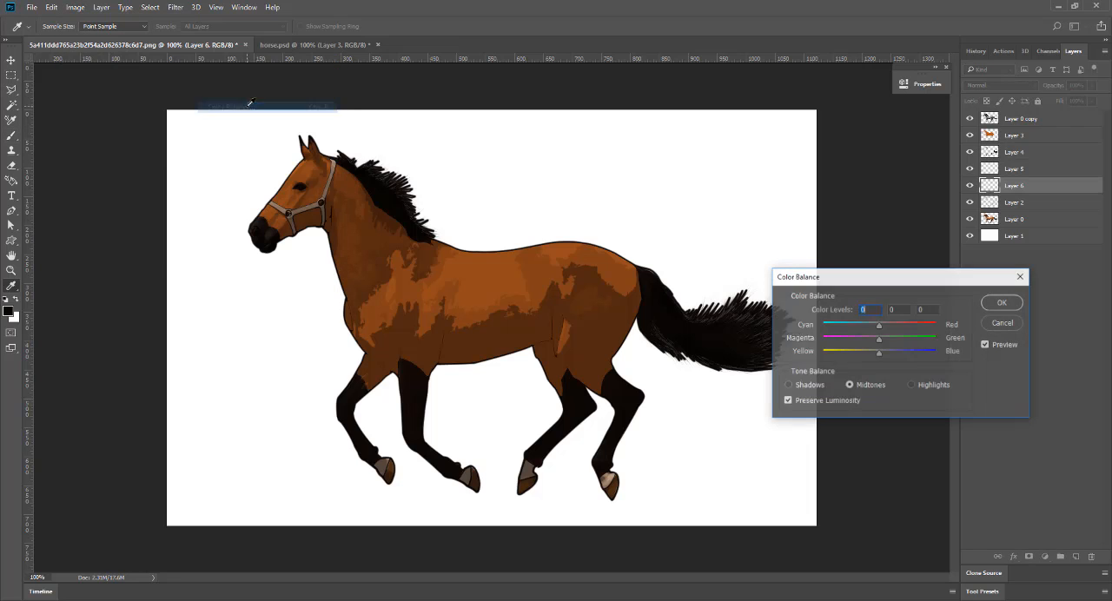
pyautogui.moveTo(879, 330)
pyautogui.mouseDown()
pyautogui.moveTo(885, 355)
pyautogui.moveTo(864, 329)
pyautogui.mouseUp()
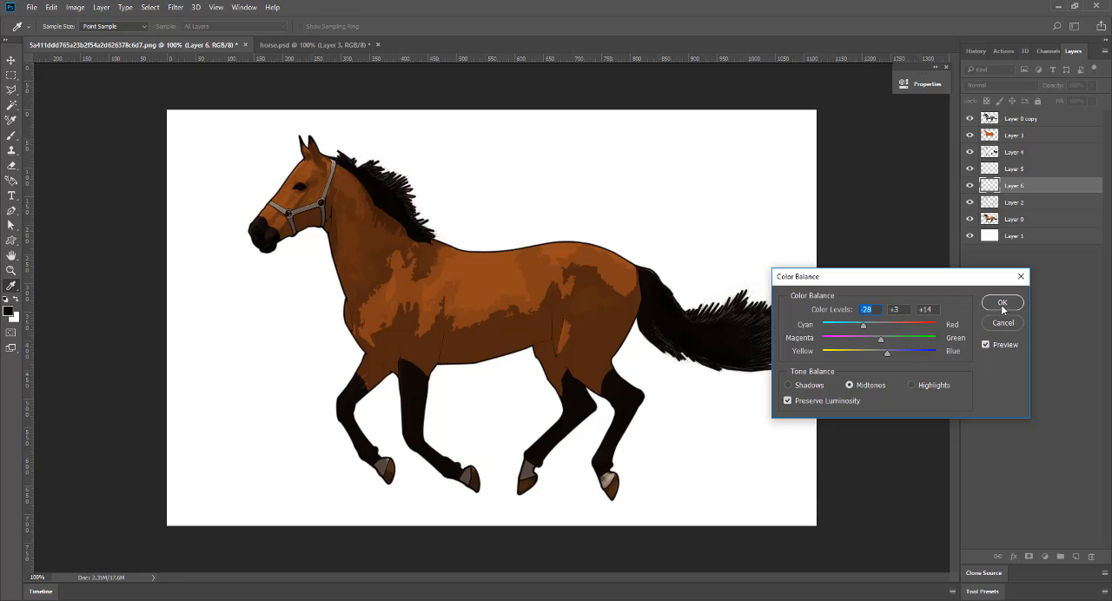
pyautogui.click(1002, 302)
# Set up a small brush with white as the foreground color and add a new layer above Layer 0 copy.
pyautogui.press('b')
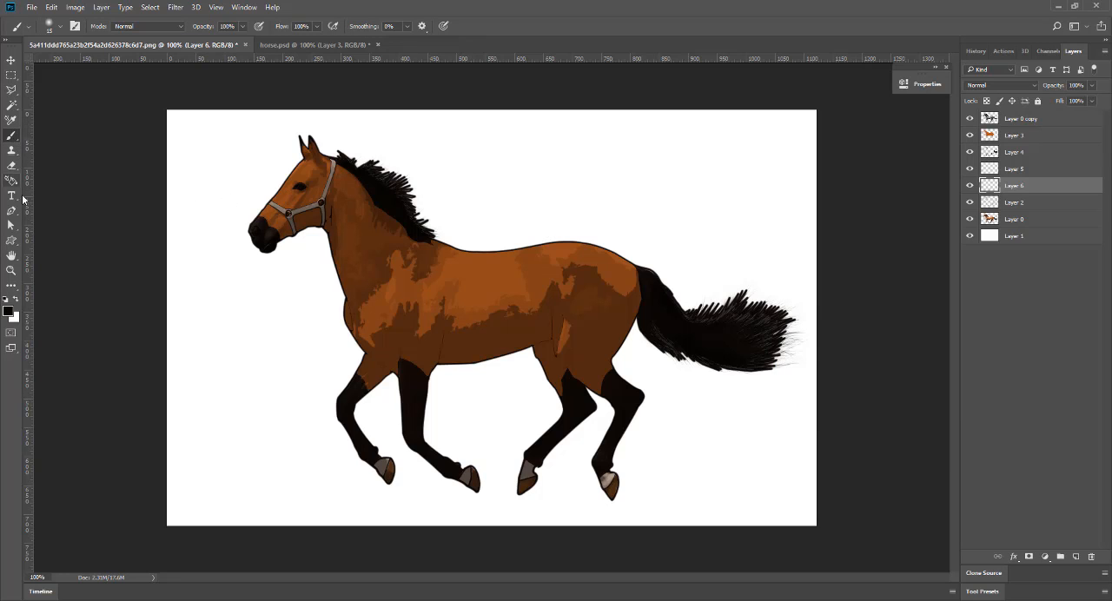
pyautogui.click(15, 300)
pyautogui.click(61, 27)
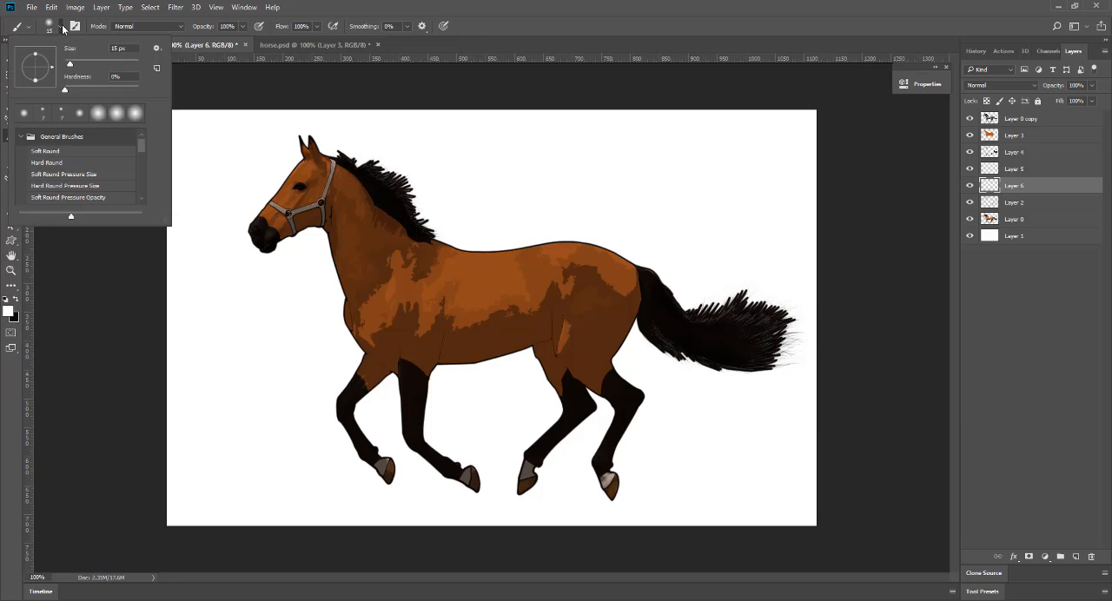
pyautogui.scroll(-4, 124, 47)
pyautogui.scroll(-8, 123, 47)
pyautogui.click(1043, 119)
pyautogui.click(1078, 556)
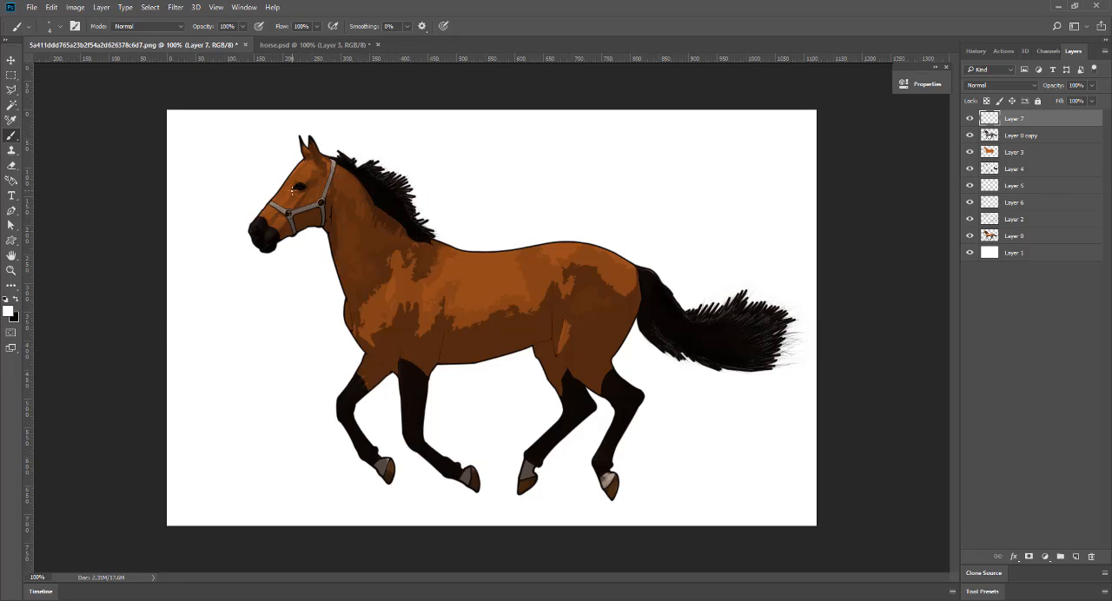
# Group the layers from Layer 0 copy down to Layer 2 and toggle the group's visibility to compare with the photo.
pyautogui.click(1048, 137)
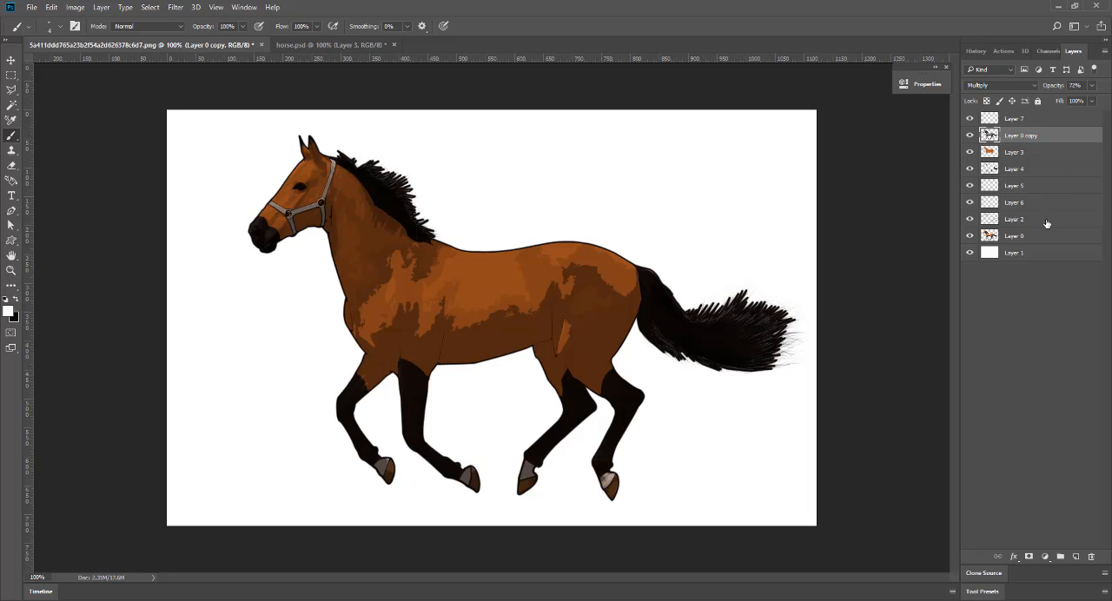
pyautogui.keyDown('shift'); pyautogui.click(1047, 220); pyautogui.keyUp('shift')
pyautogui.hotkey('ctrl', 'g')
pyautogui.click(969, 134)
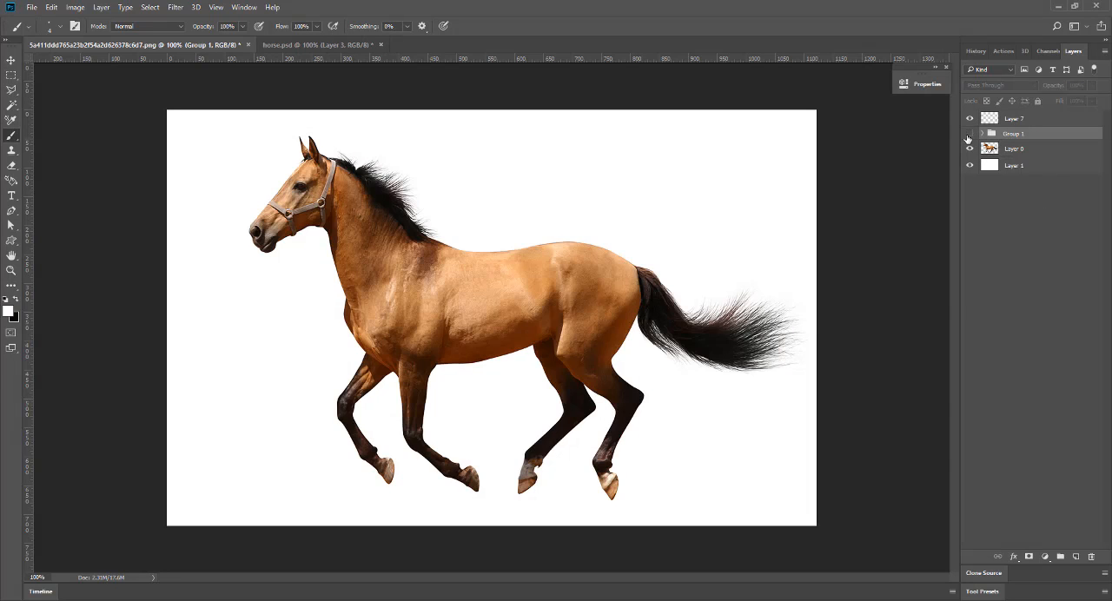
pyautogui.click(969, 134)
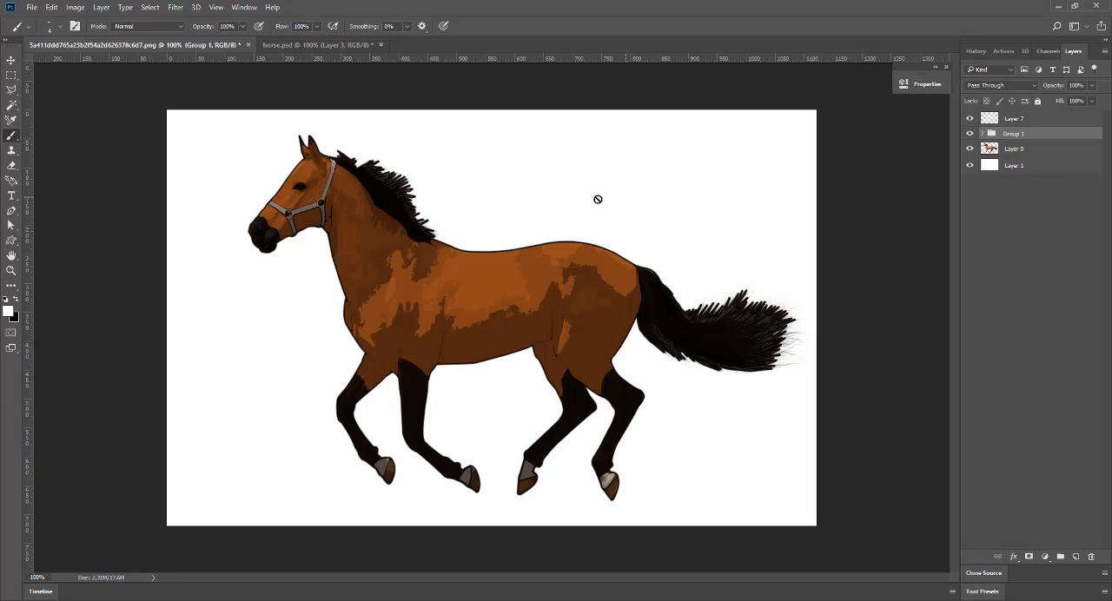
# Paint a small white highlight in the horse's eye on Layer 7, using the original photo under Group 1 as reference.
pyautogui.click(1012, 118)
pyautogui.hotkey('ctrl', '+')
pyautogui.hotkey('ctrl', '+')
pyautogui.moveTo(263, 120); pyautogui.dragTo(586, 438)
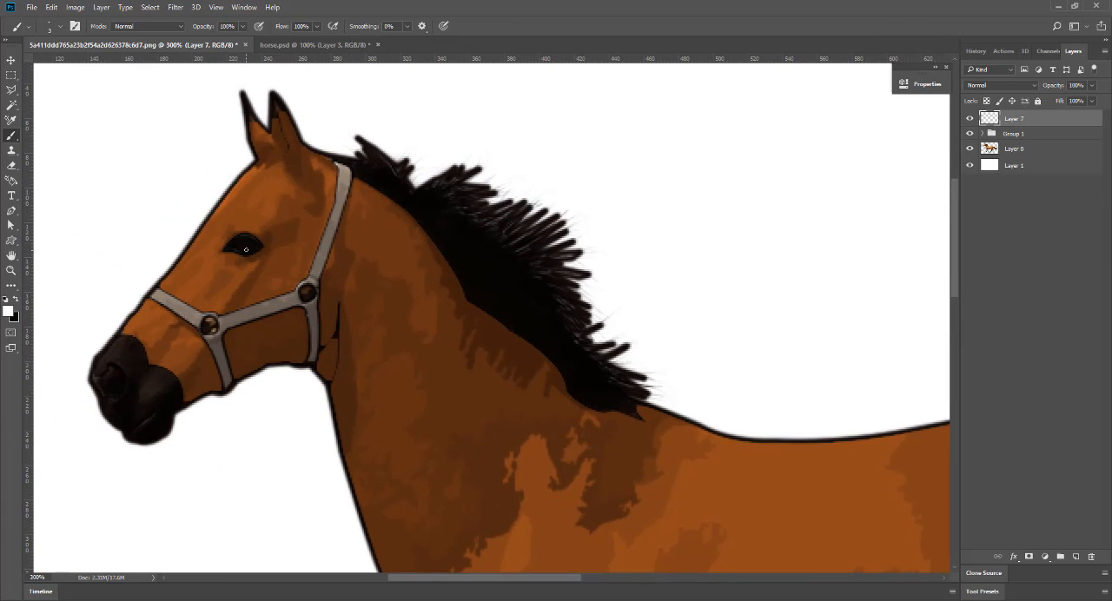
pyautogui.click(969, 134)
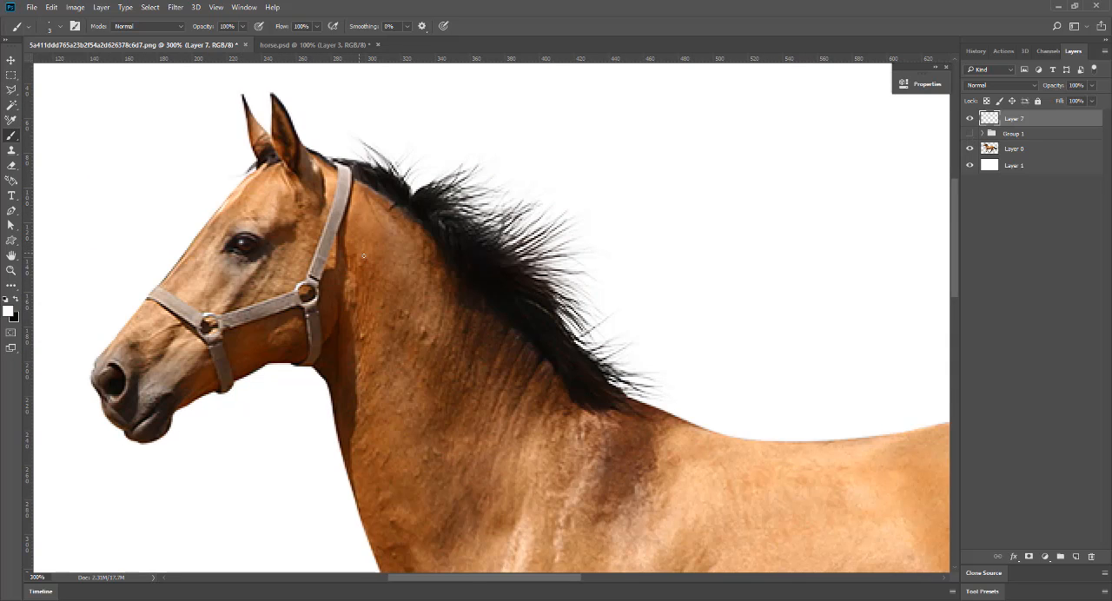
pyautogui.click(969, 134)
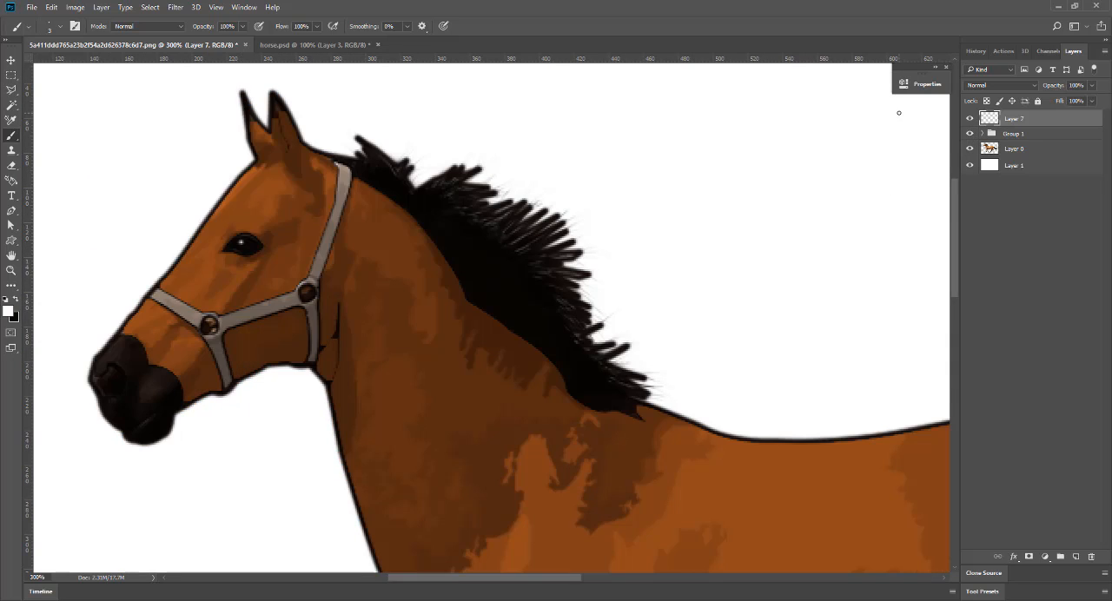
pyautogui.hotkey('ctrl', '-')
pyautogui.hotkey('ctrl', '-')
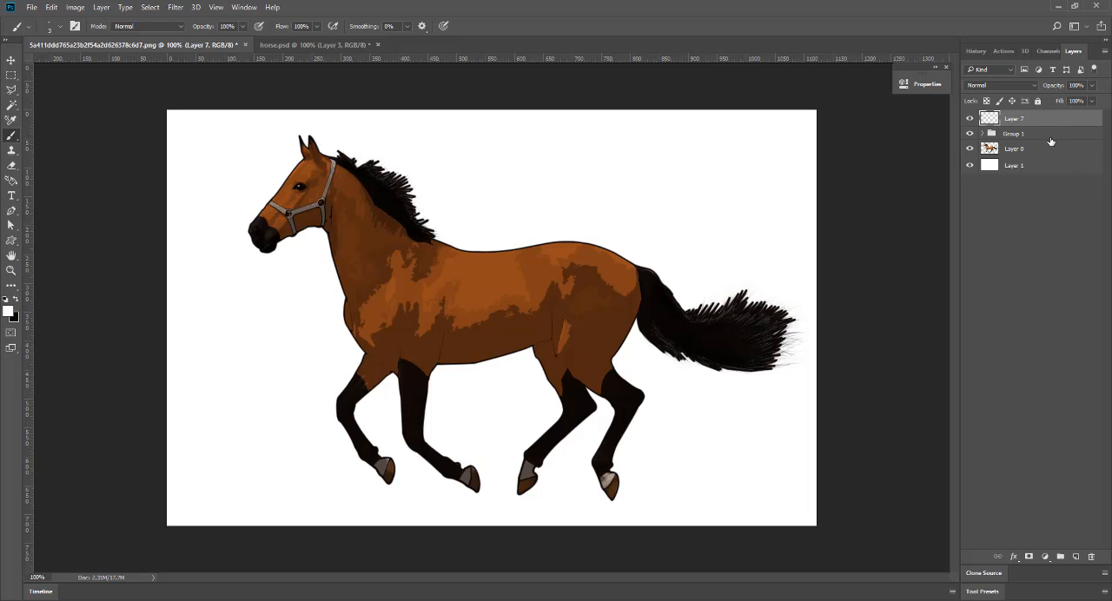
pyautogui.click(969, 134)
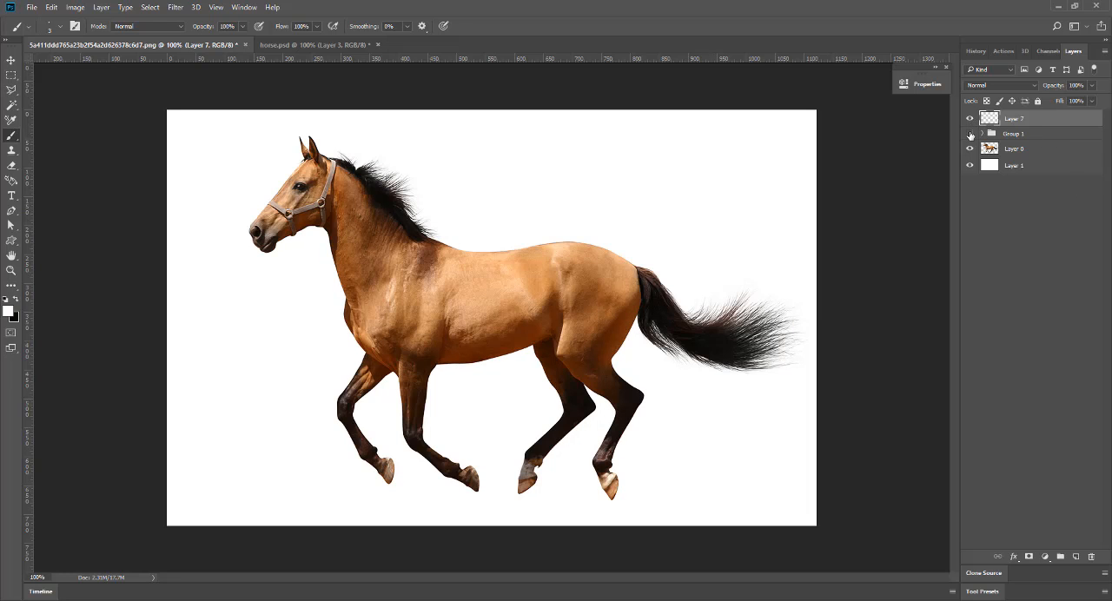
pyautogui.click(969, 133)
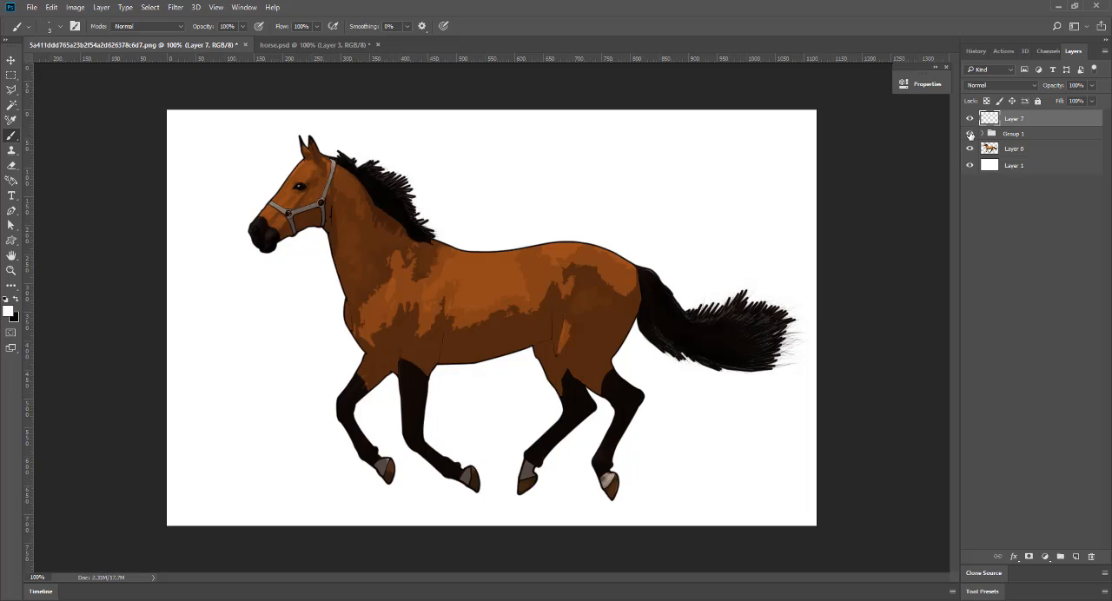